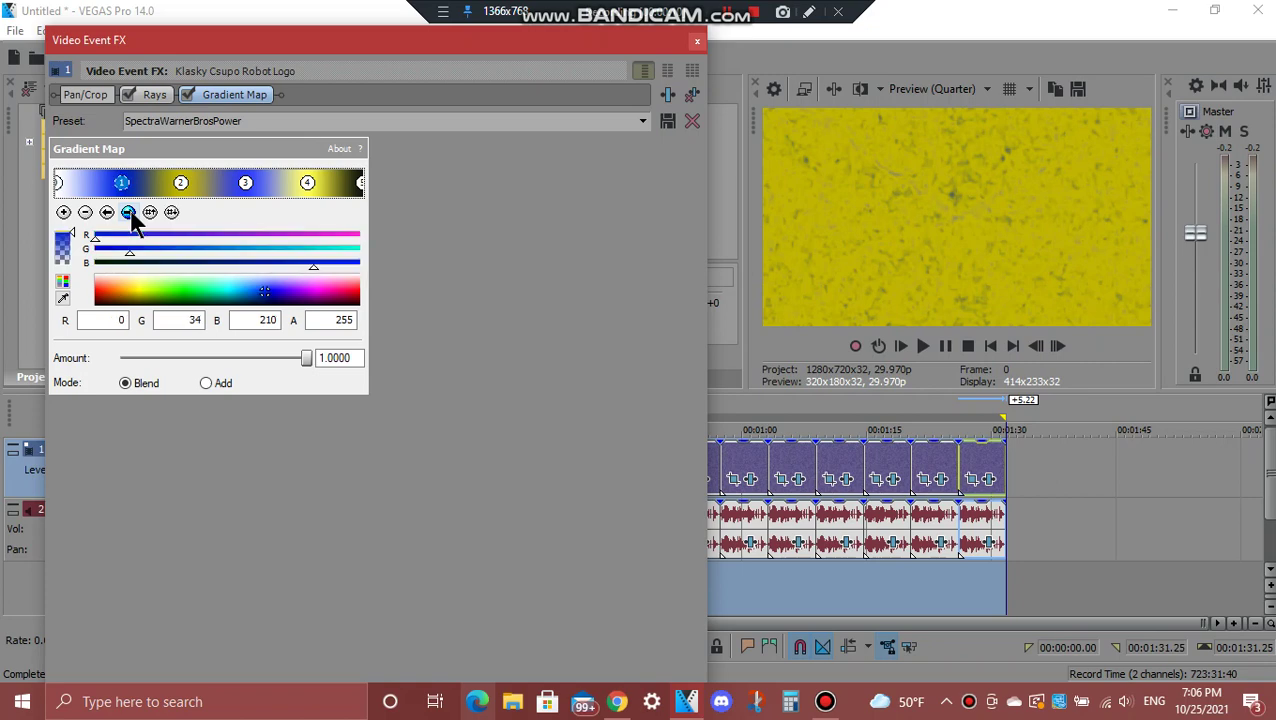
- Review the remaining colour points of the first clip's Gradient Map one by one, then close its video effects
{"action": "left_click", "coordinate": [129, 213]}
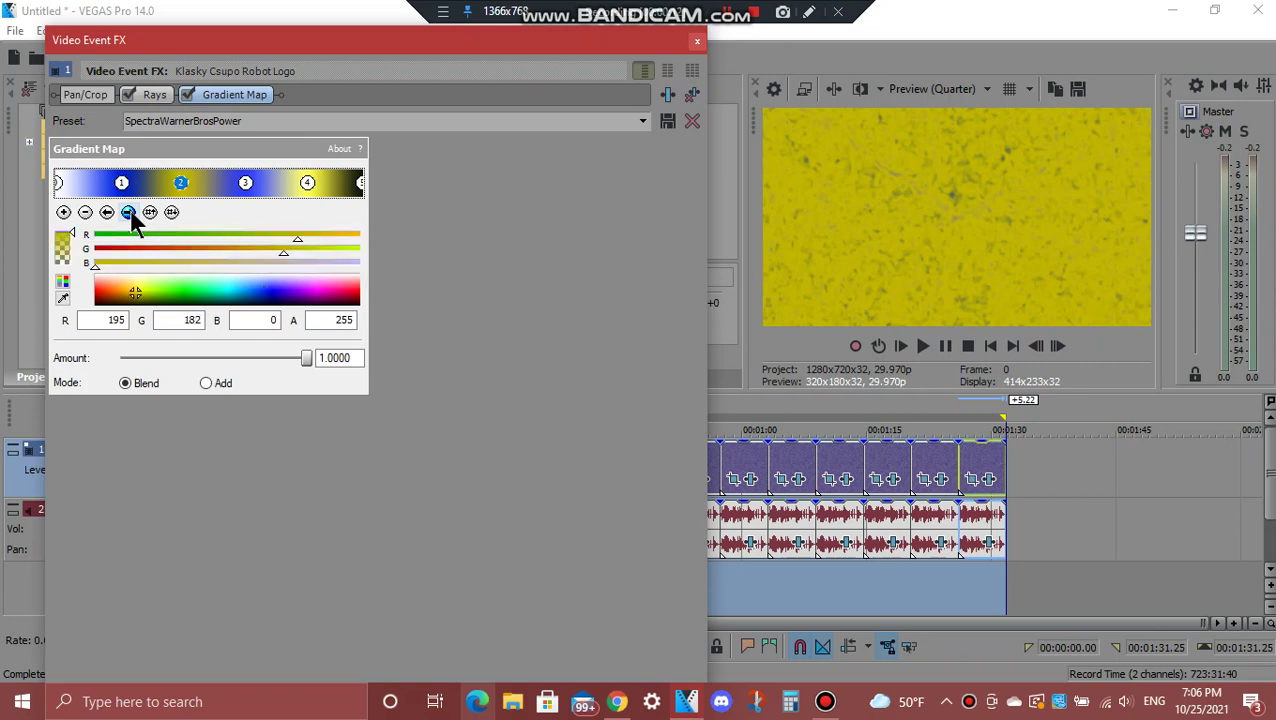
{"action": "left_click", "coordinate": [129, 213]}
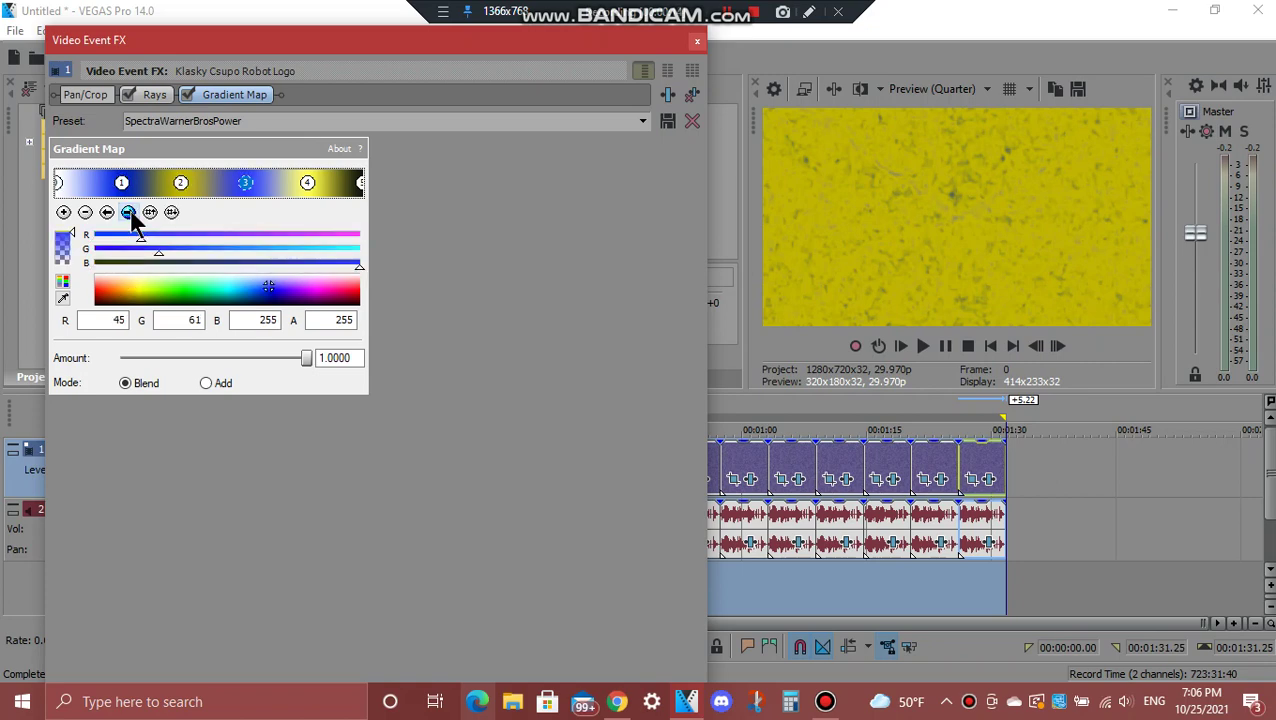
{"action": "left_click", "coordinate": [129, 213]}
{"action": "left_click", "coordinate": [129, 213]}
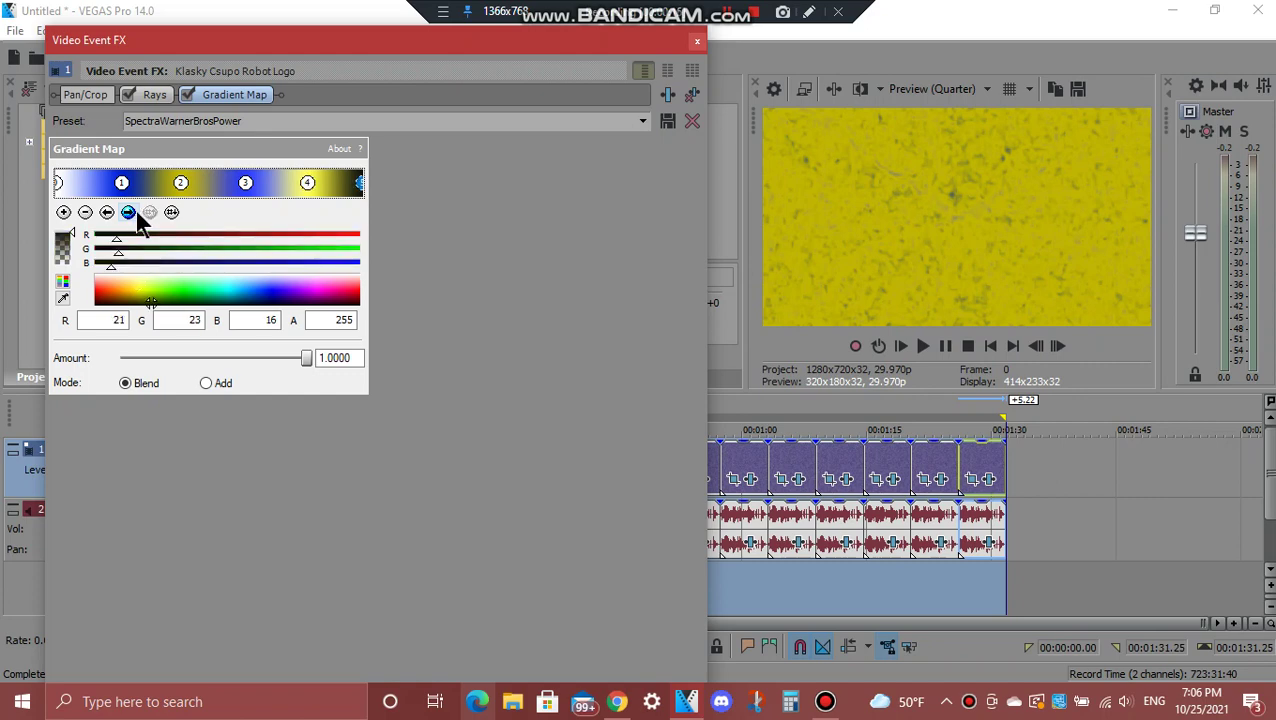
{"action": "left_click", "coordinate": [697, 42]}
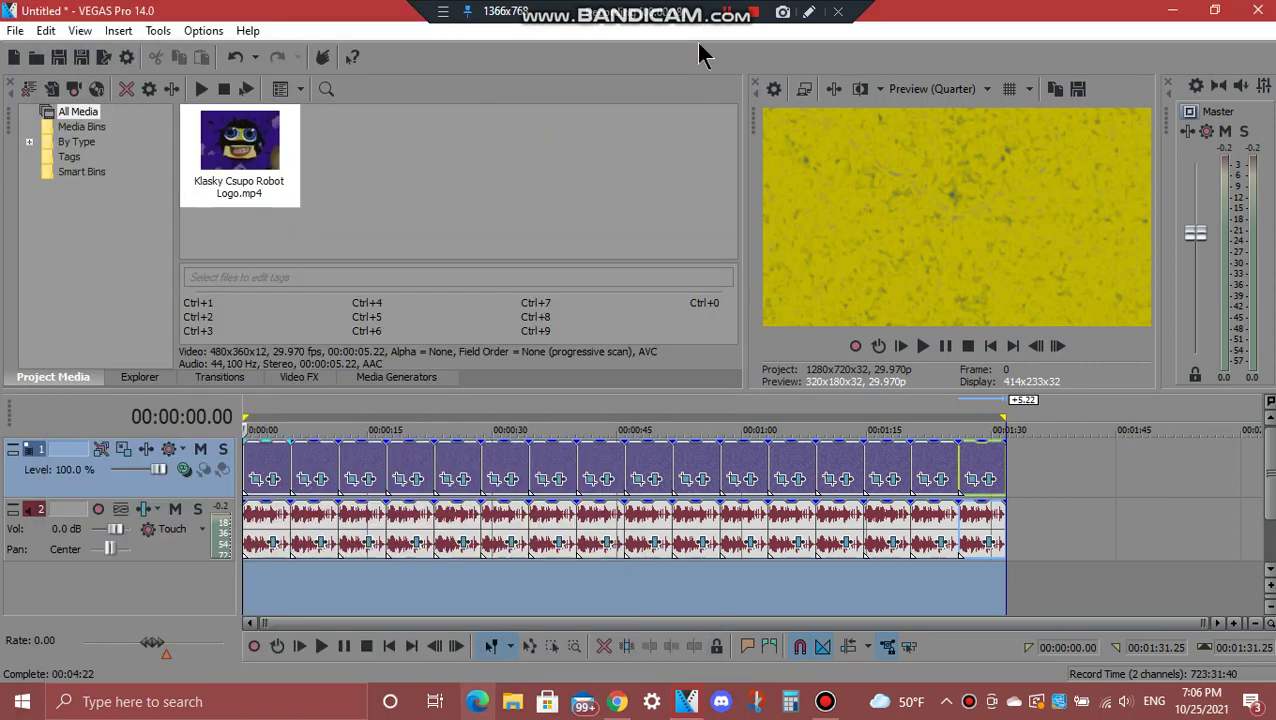
- Examine the IL Vocodex preset and its note keyboard in the first clip's audio effects
{"action": "left_click", "coordinate": [273, 544]}
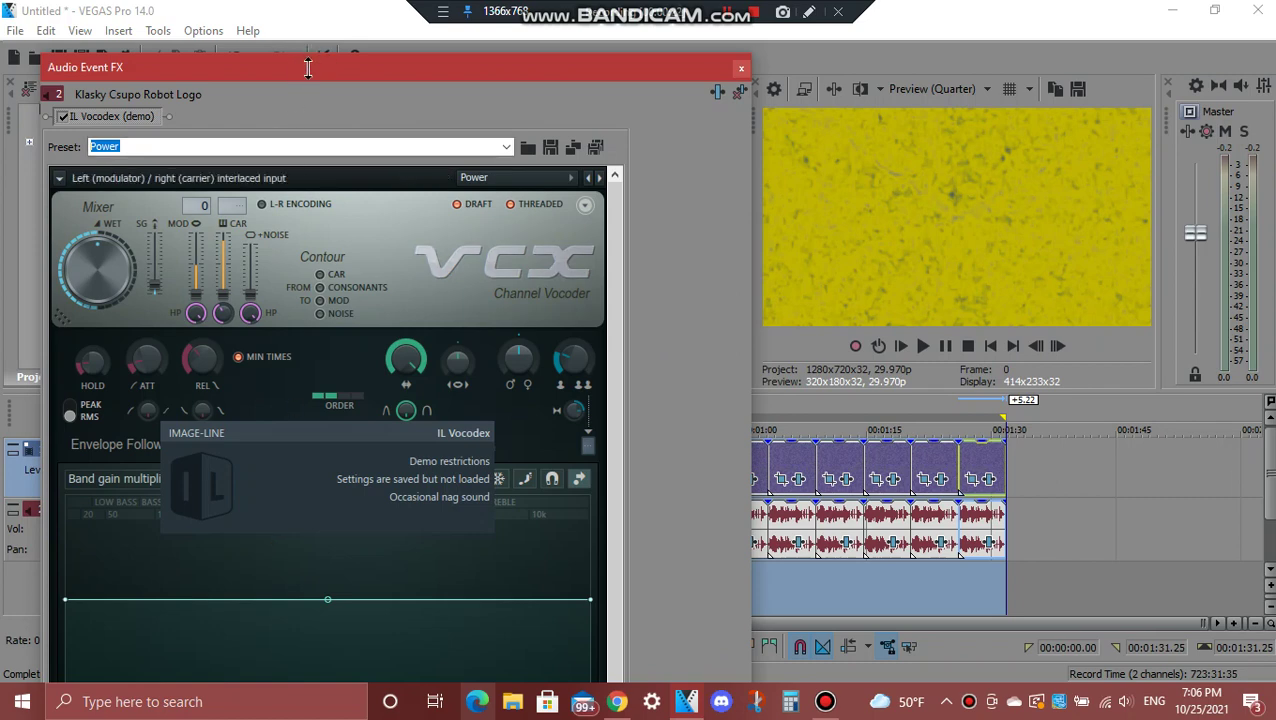
{"action": "mouse_move", "coordinate": [308, 67]}
{"action": "left_mouse_down"}
{"action": "mouse_move", "coordinate": [313, 356]}
{"action": "mouse_move", "coordinate": [335, 218]}
{"action": "mouse_move", "coordinate": [306, 66]}
{"action": "left_mouse_up"}
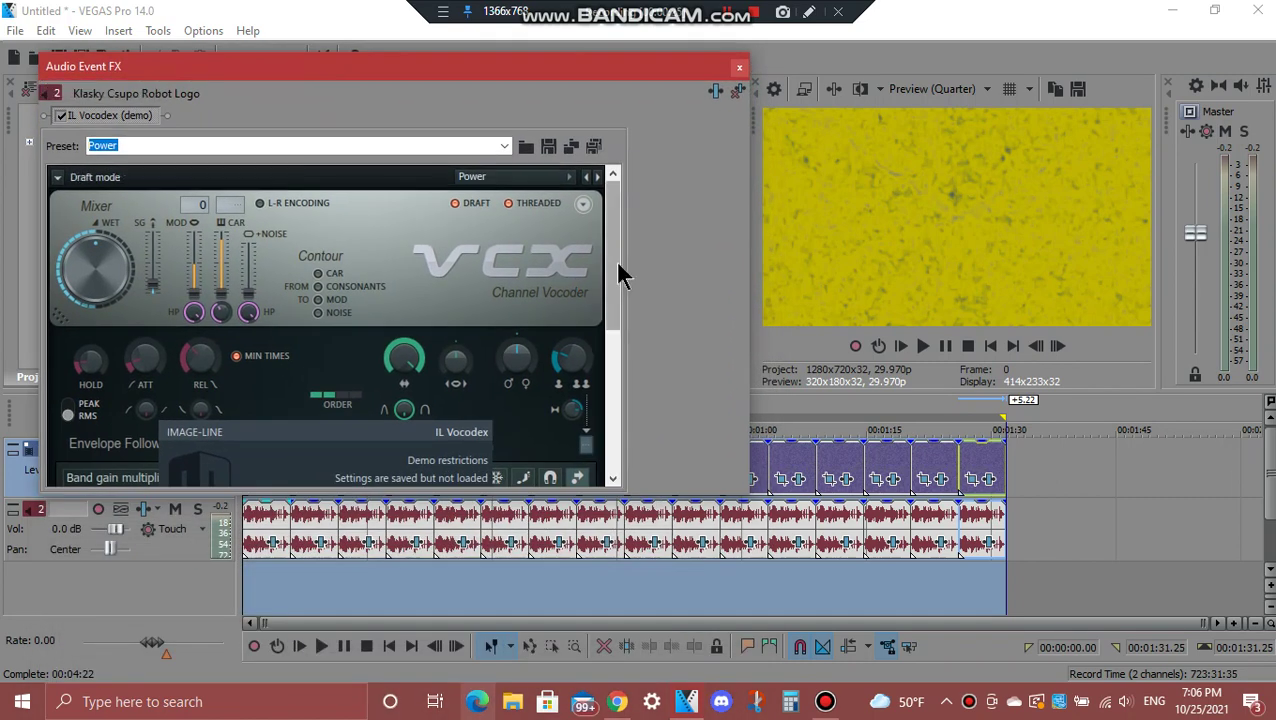
{"action": "left_click_drag", "start_coordinate": [616, 275], "coordinate": [624, 451]}
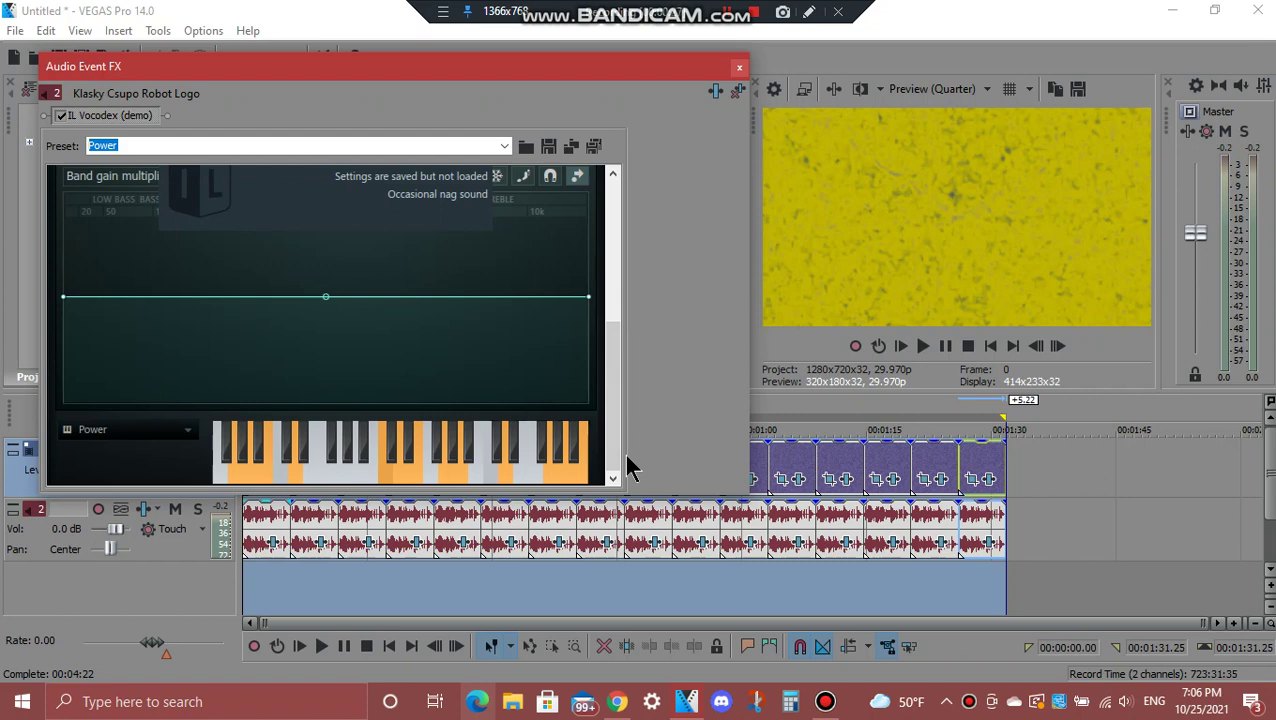
{"action": "left_click", "coordinate": [739, 67]}
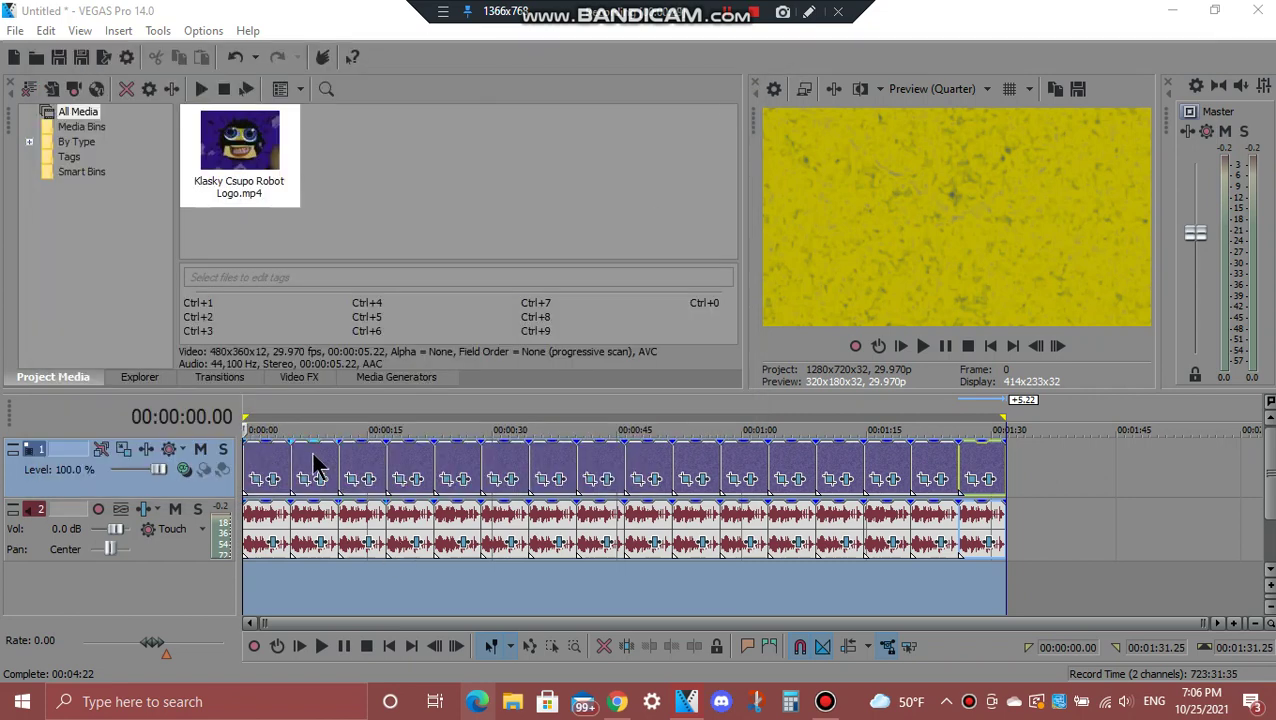
- Examine the second clip's video effects: the TV Simulator settings and each Gradient Map colour point
{"action": "left_click", "coordinate": [262, 464]}
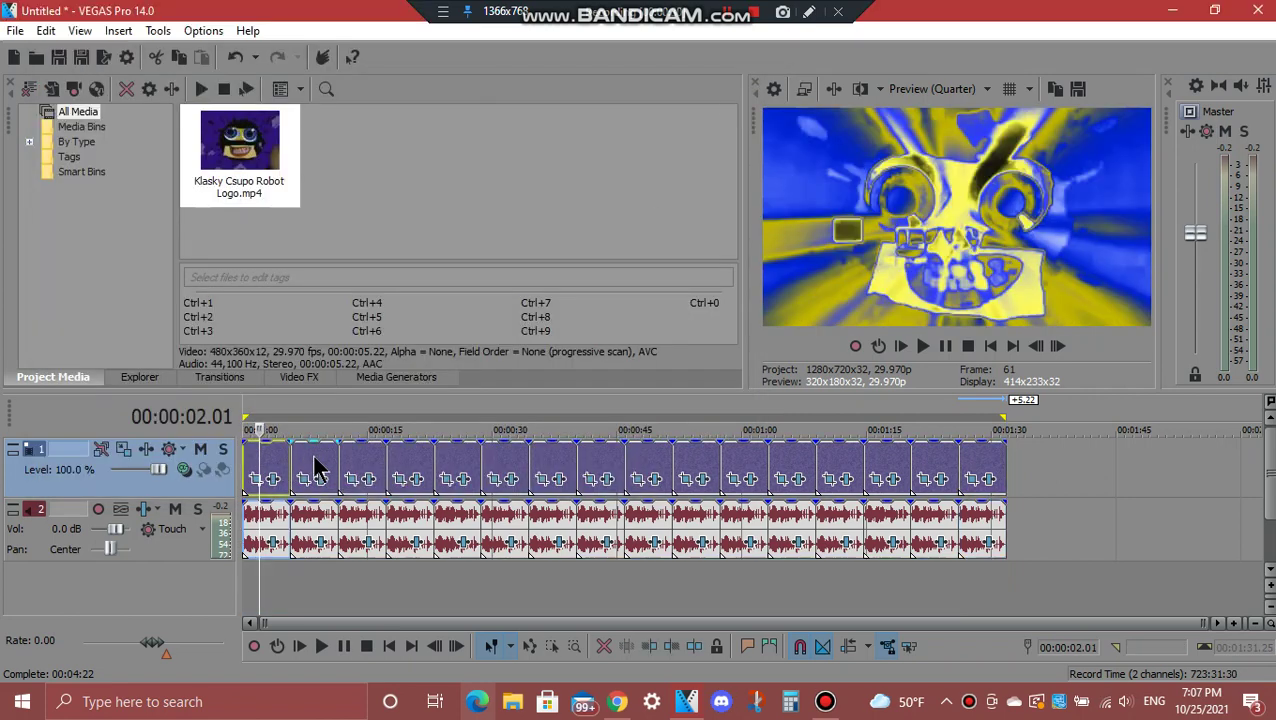
{"action": "left_click", "coordinate": [315, 468]}
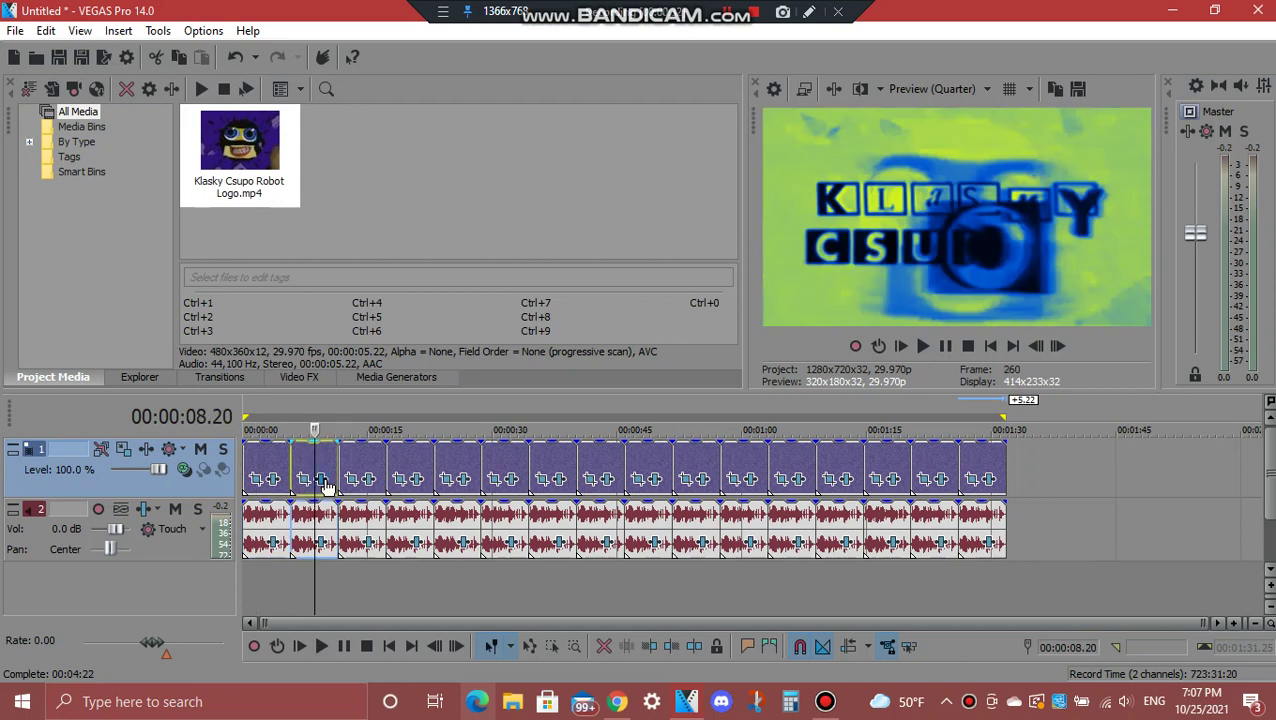
{"action": "left_click", "coordinate": [322, 479]}
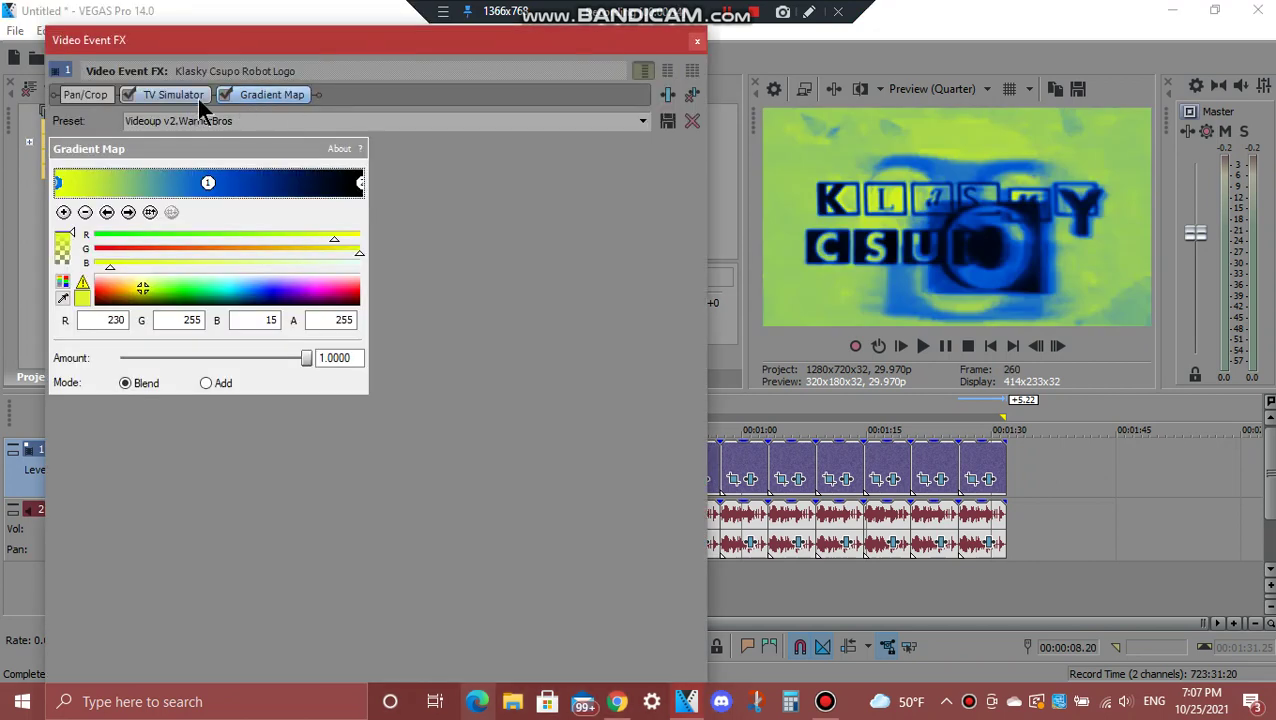
{"action": "left_click", "coordinate": [197, 99]}
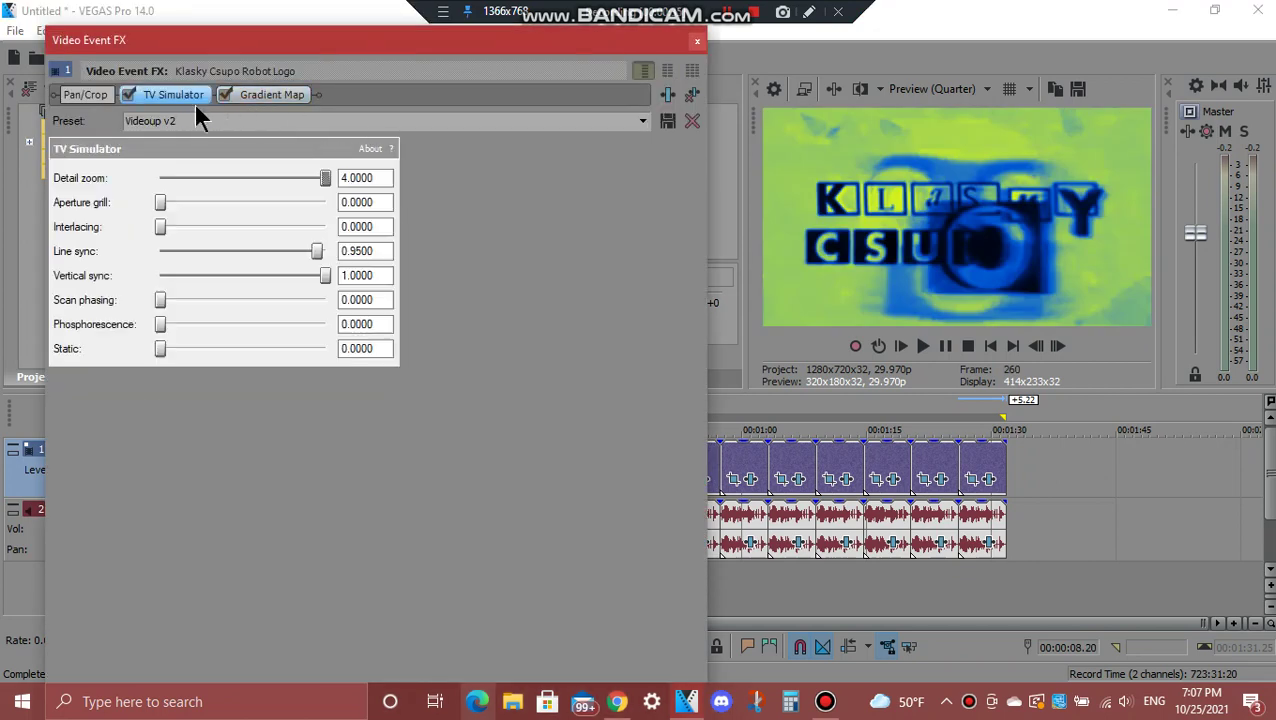
{"action": "left_click", "coordinate": [283, 97]}
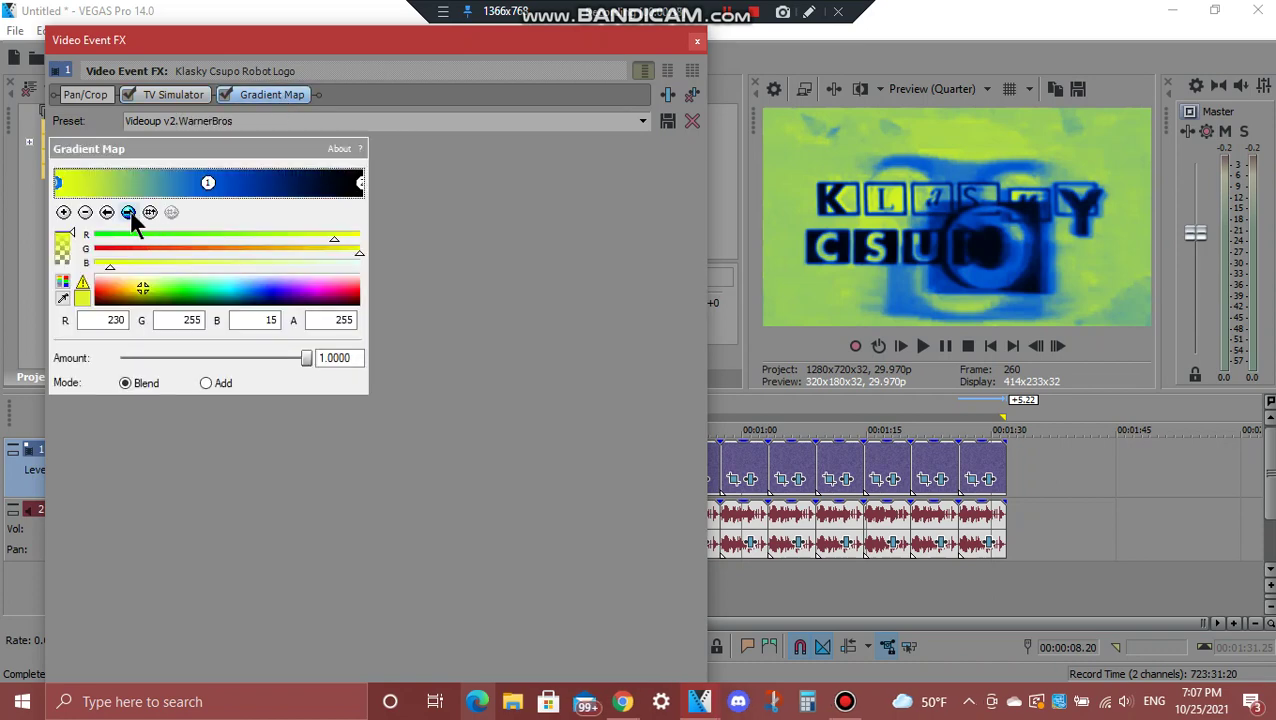
{"action": "left_click", "coordinate": [129, 213]}
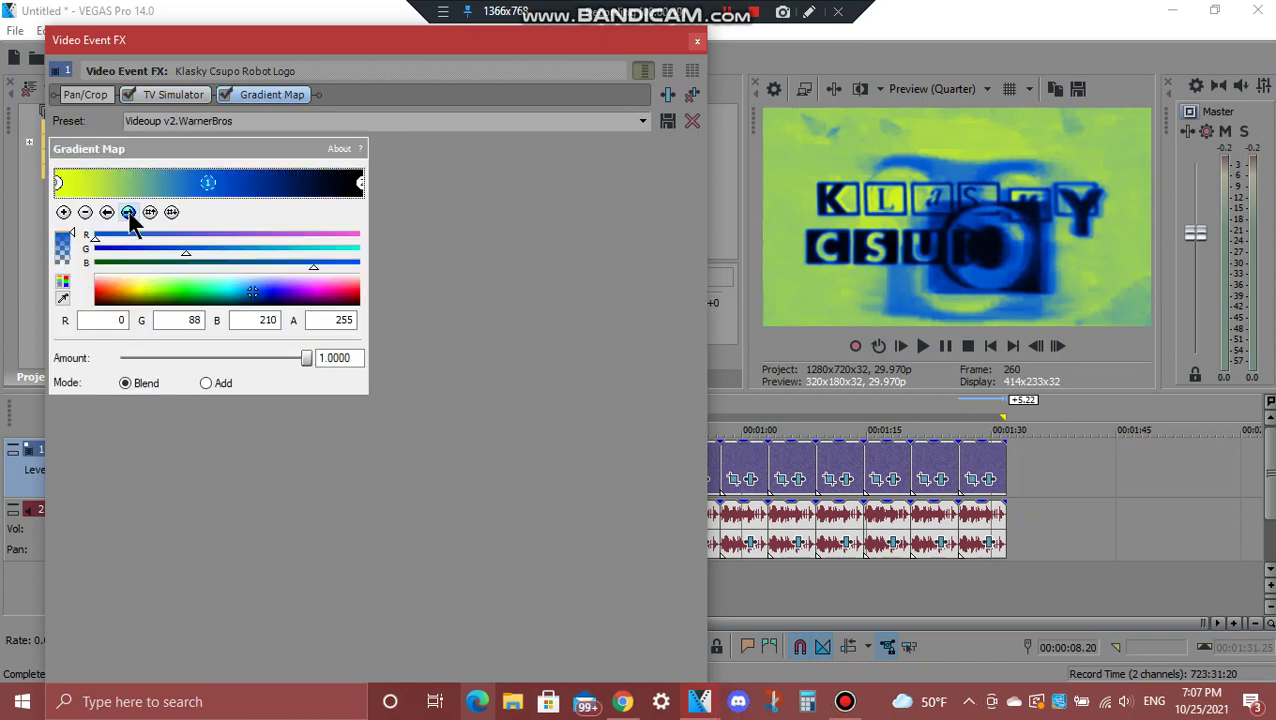
{"action": "left_click", "coordinate": [129, 213]}
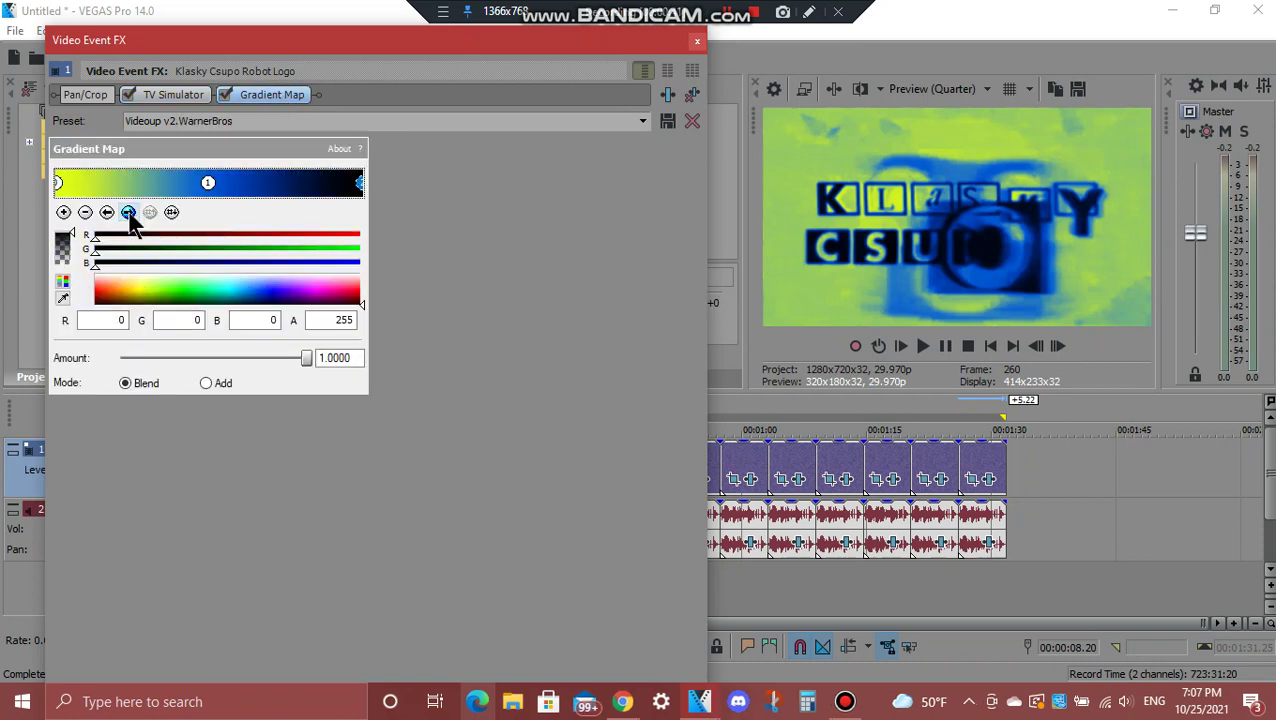
{"action": "left_click", "coordinate": [694, 40]}
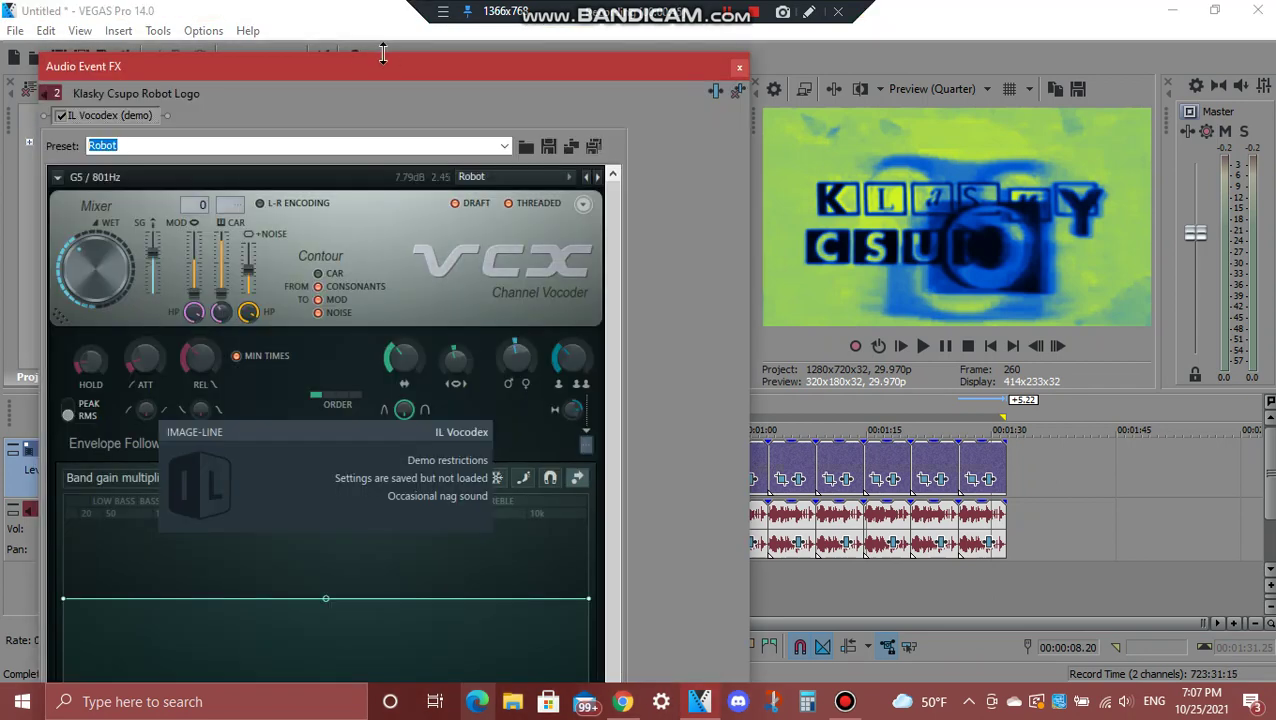
- Examine the second clip's IL Vocodex settings down to the note keyboard, then close its audio effects
{"action": "left_click_drag", "start_coordinate": [387, 57], "coordinate": [372, 87]}
{"action": "left_click_drag", "start_coordinate": [607, 265], "coordinate": [612, 455]}
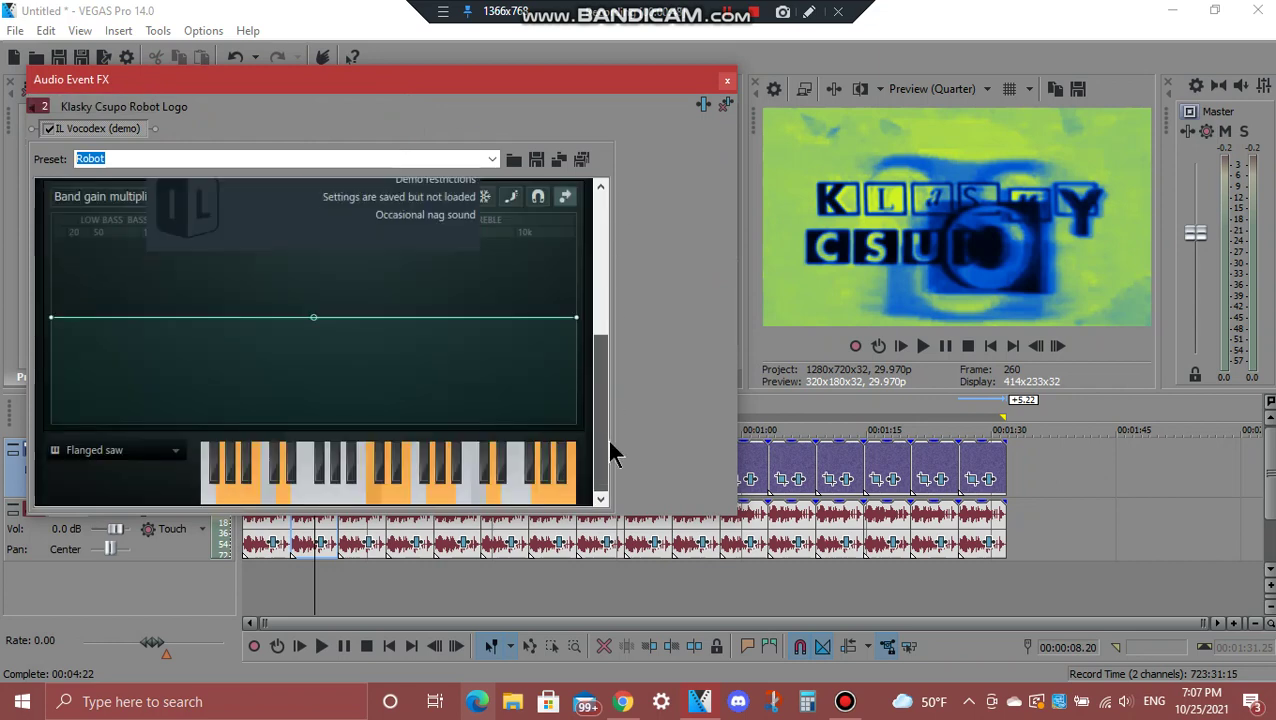
{"action": "left_click", "coordinate": [727, 81]}
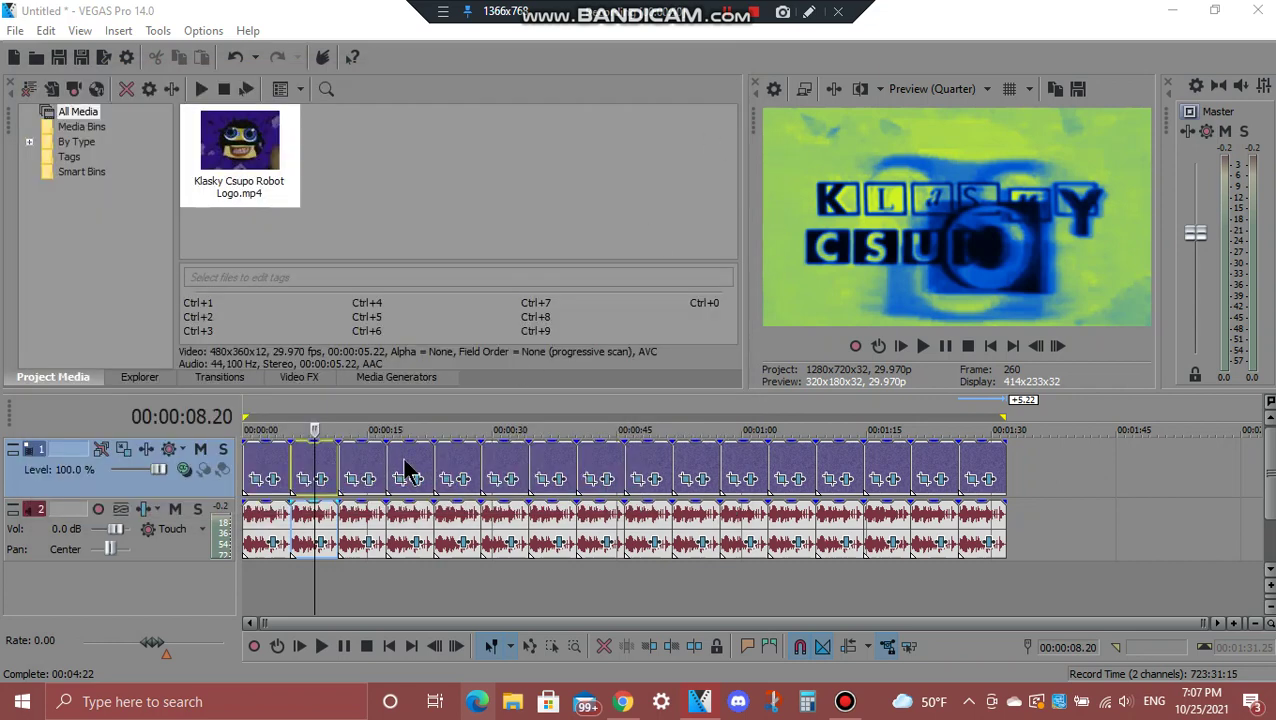
- Open the third clip's video effects and review every colour point of its Gradient Map
{"action": "left_click", "coordinate": [373, 474]}
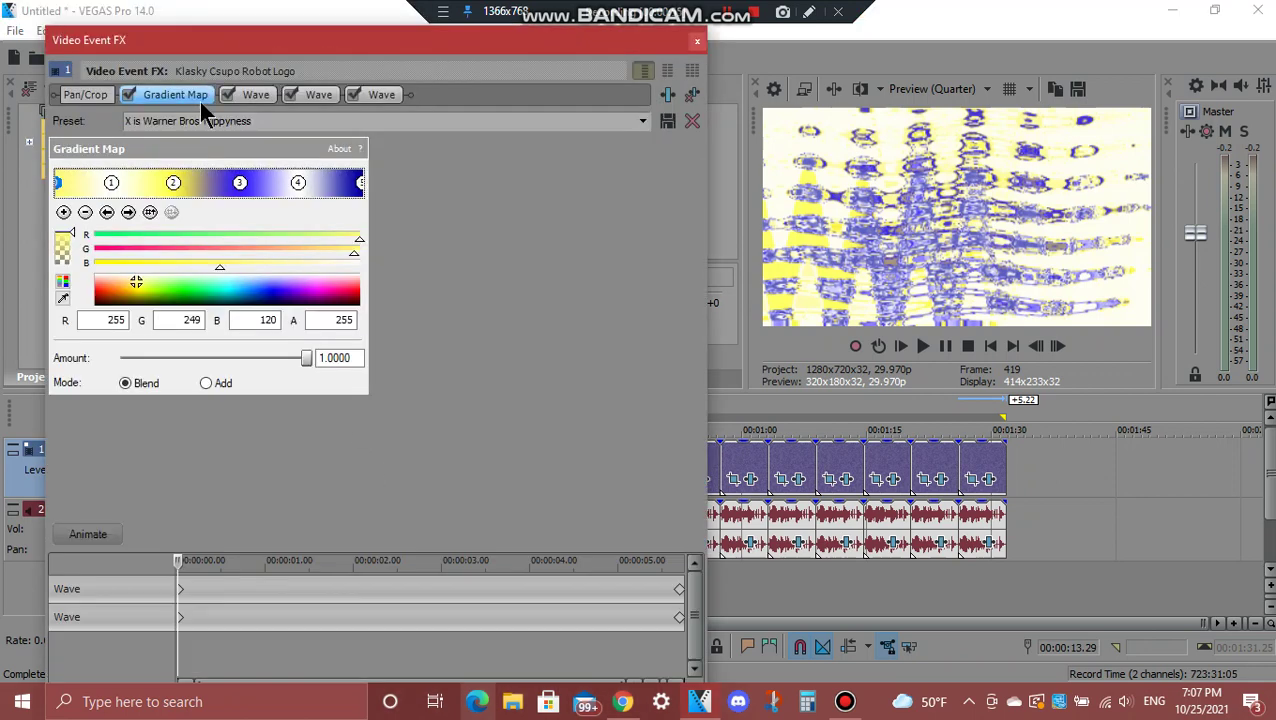
{"action": "left_click", "coordinate": [127, 213]}
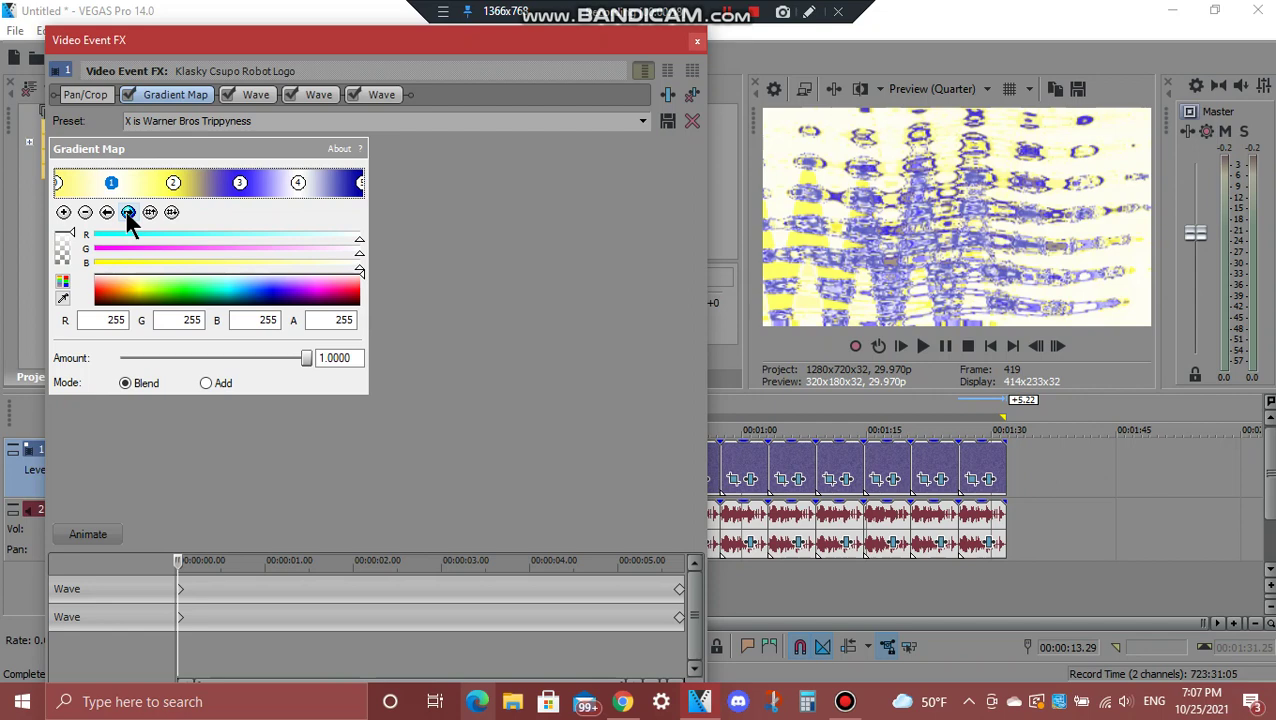
{"action": "left_click", "coordinate": [127, 213]}
{"action": "left_click", "coordinate": [127, 213]}
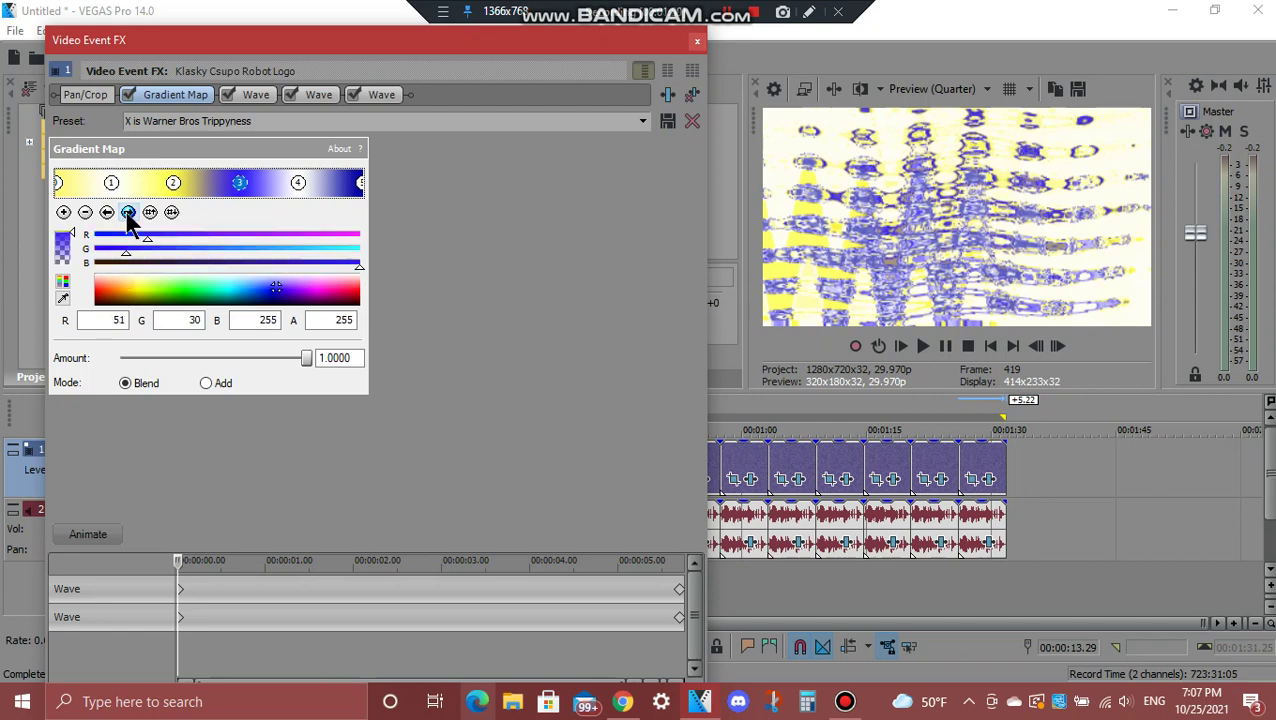
{"action": "left_click", "coordinate": [127, 213]}
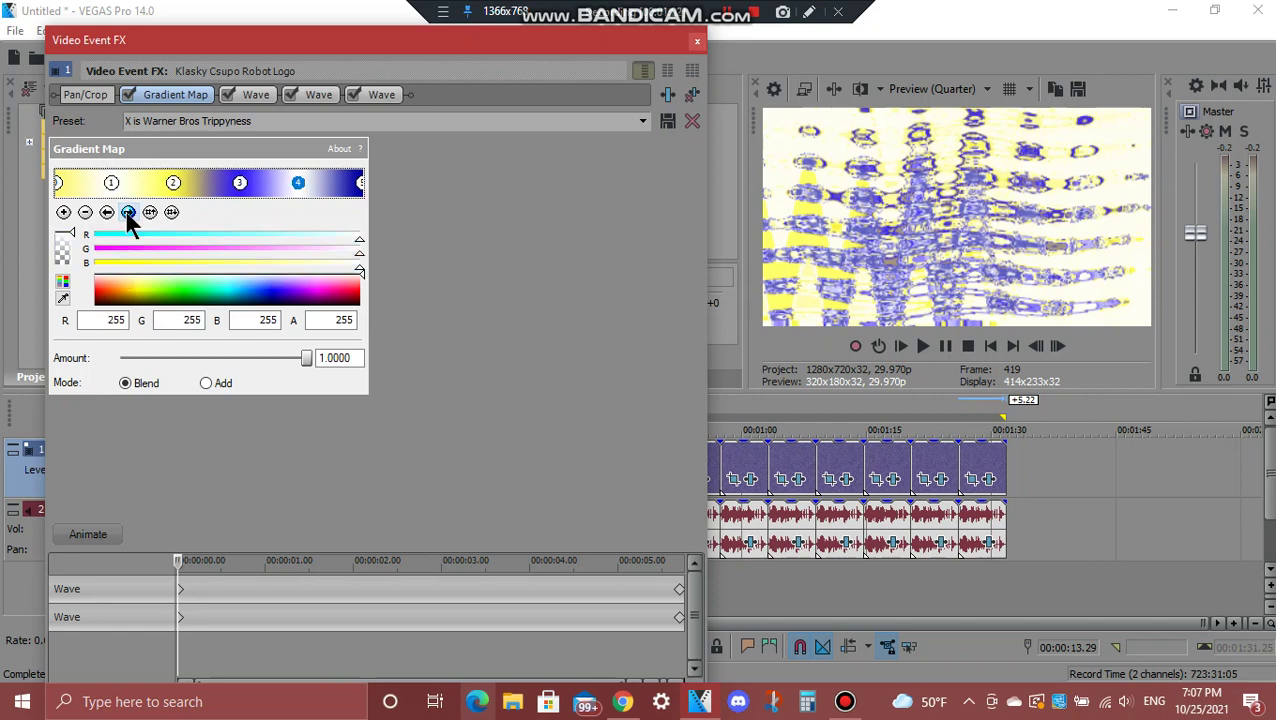
{"action": "left_click", "coordinate": [127, 213]}
- Review the third clip's first two Wave effects and align the second Wave's last keyframe with the clip's end
{"action": "left_click", "coordinate": [255, 95]}
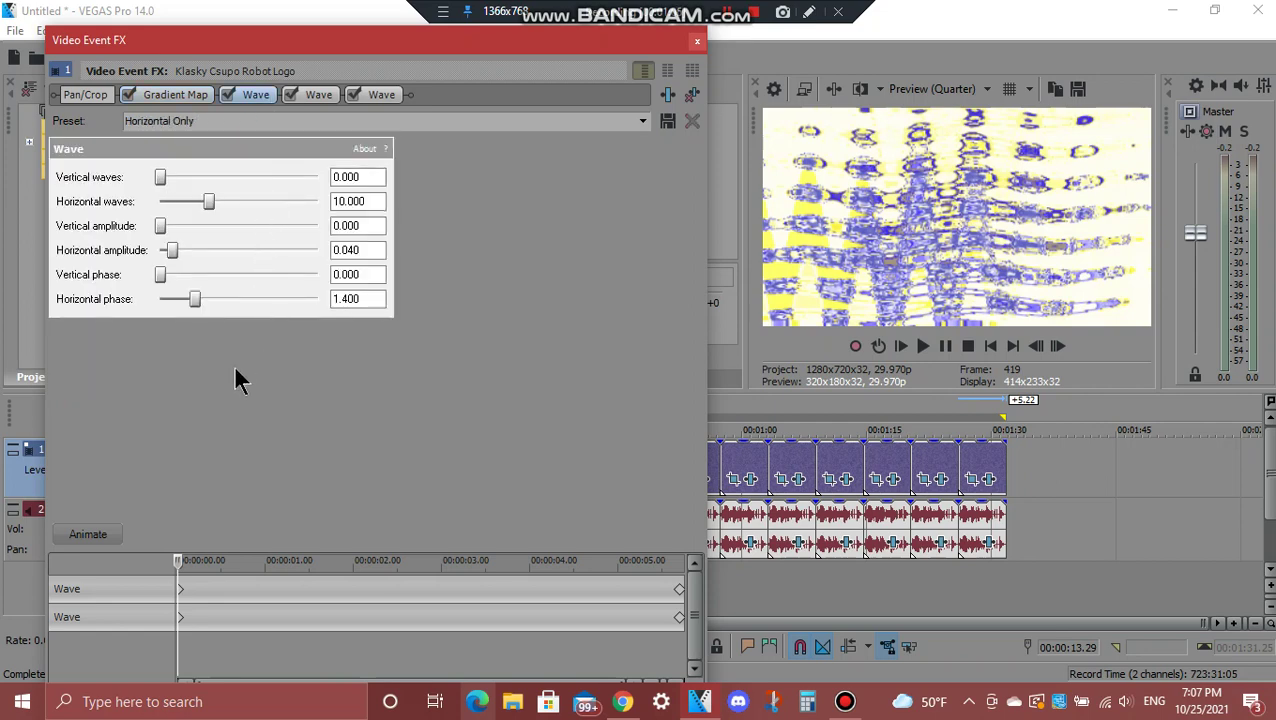
{"action": "left_click", "coordinate": [311, 92]}
{"action": "left_click_drag", "start_coordinate": [179, 563], "coordinate": [406, 562]}
{"action": "left_click_drag", "start_coordinate": [494, 552], "coordinate": [706, 541]}
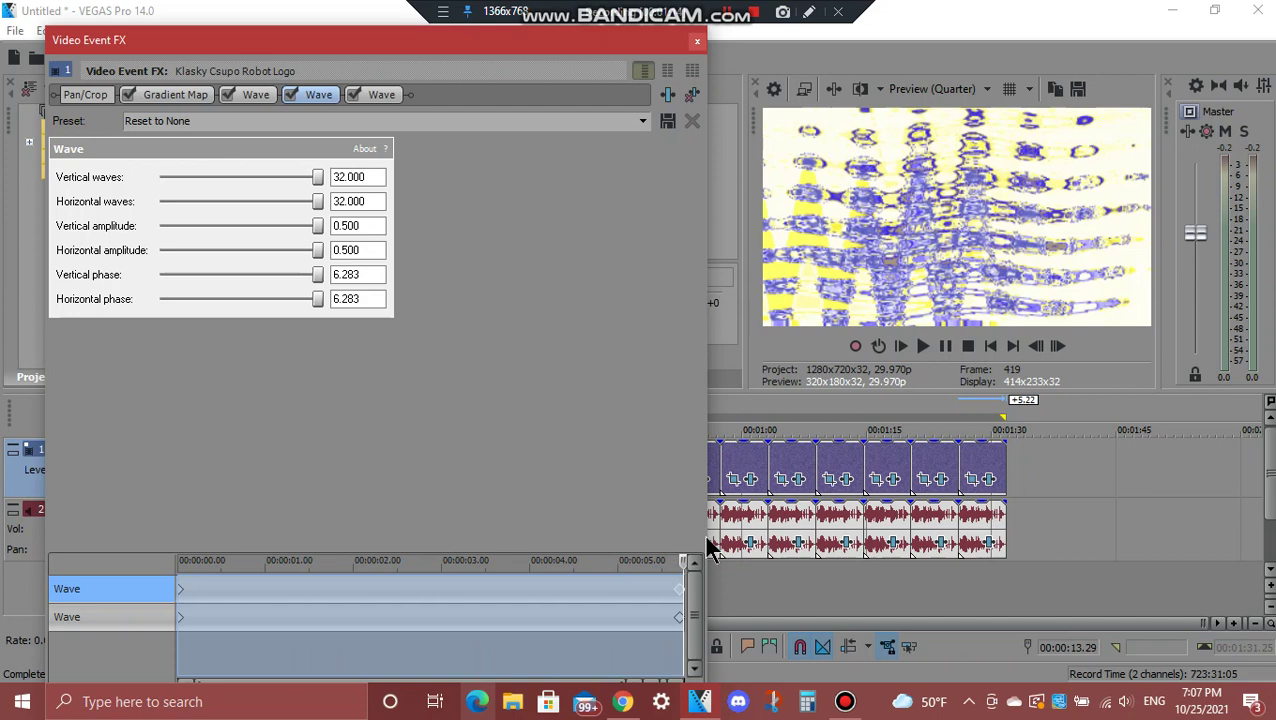
{"action": "left_click", "coordinate": [683, 586]}
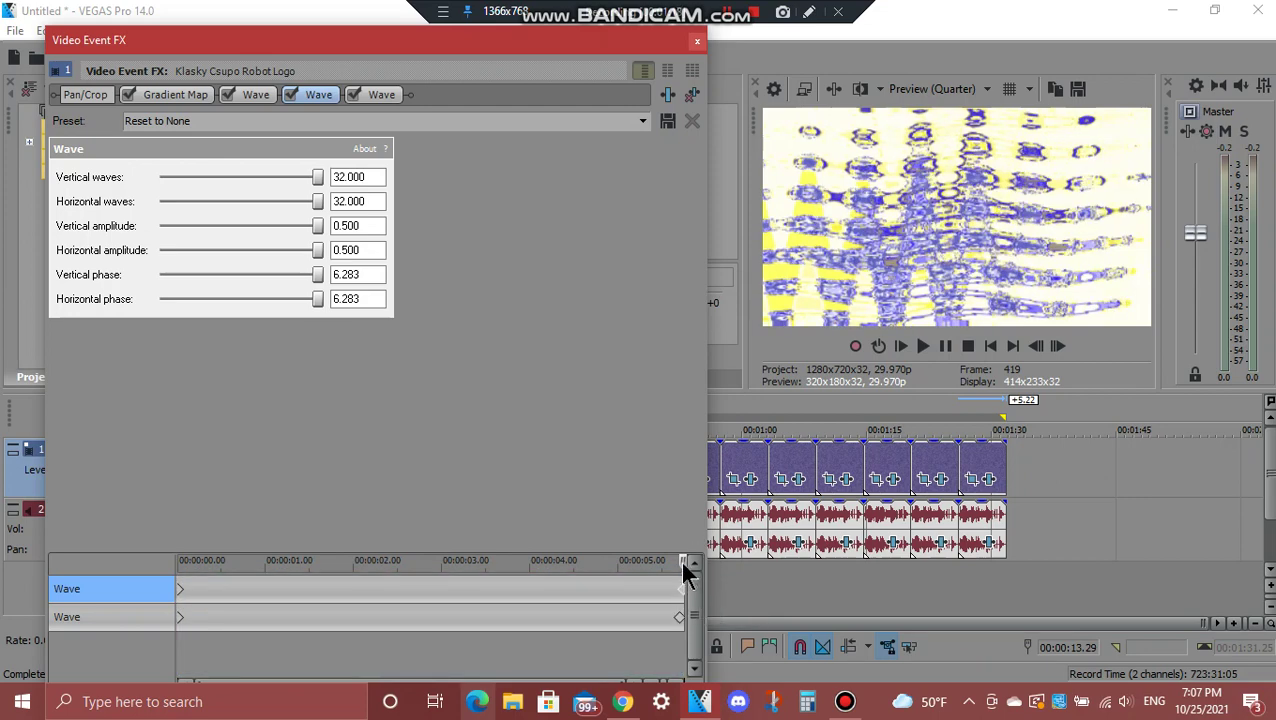
{"action": "left_click_drag", "start_coordinate": [683, 570], "coordinate": [116, 546]}
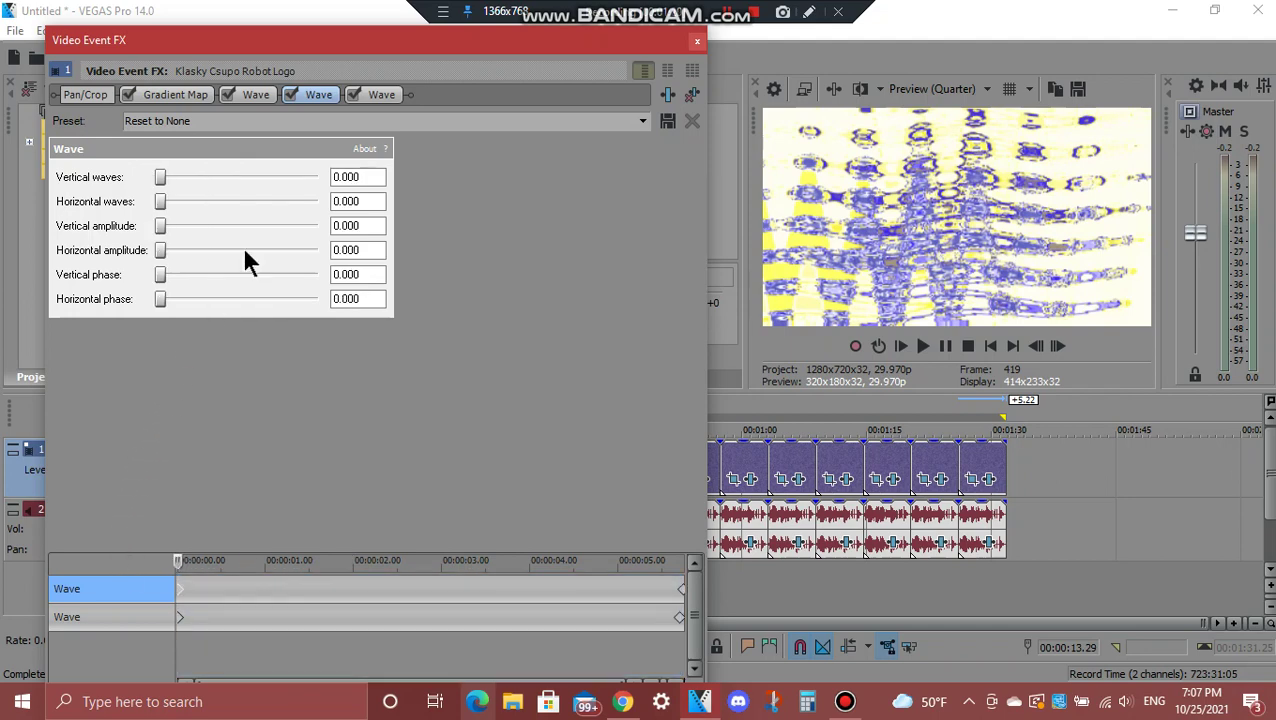
- Review the third clip's last Wave effect from start to end and align its final keyframe with the clip's end
{"action": "left_click", "coordinate": [381, 95]}
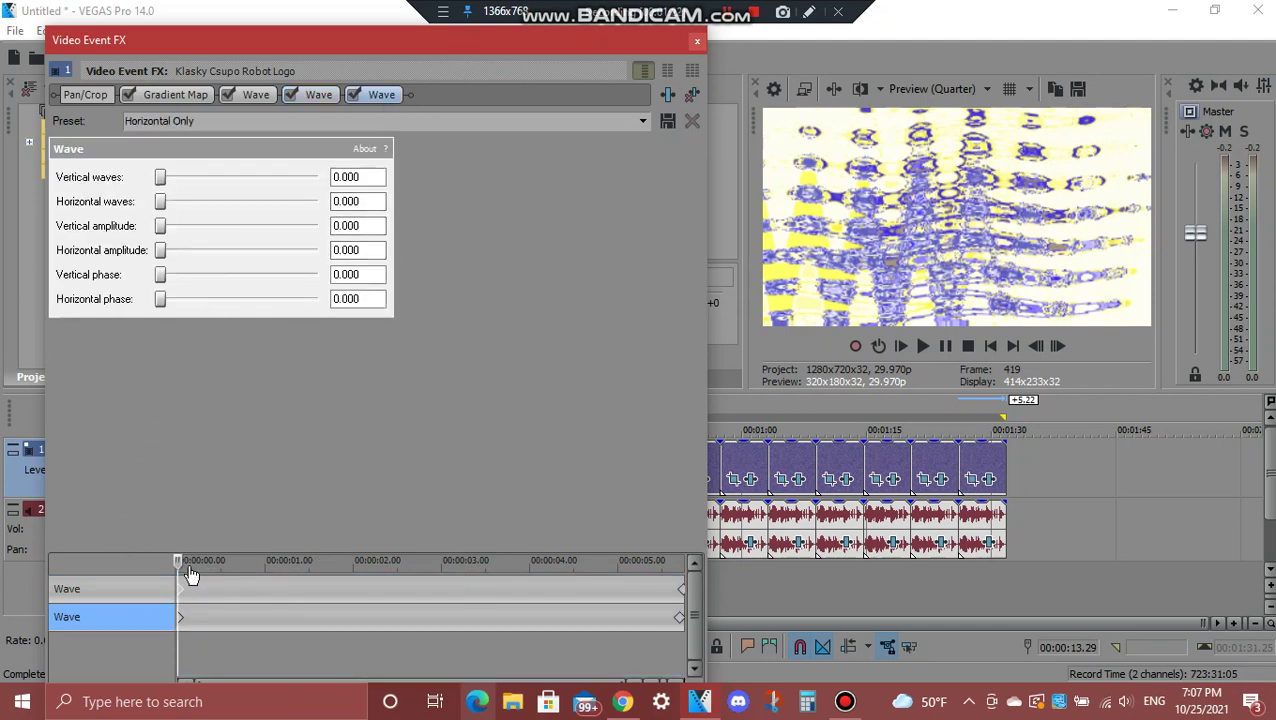
{"action": "mouse_move", "coordinate": [180, 570]}
{"action": "left_mouse_down"}
{"action": "mouse_move", "coordinate": [531, 568]}
{"action": "mouse_move", "coordinate": [755, 604]}
{"action": "left_mouse_up"}
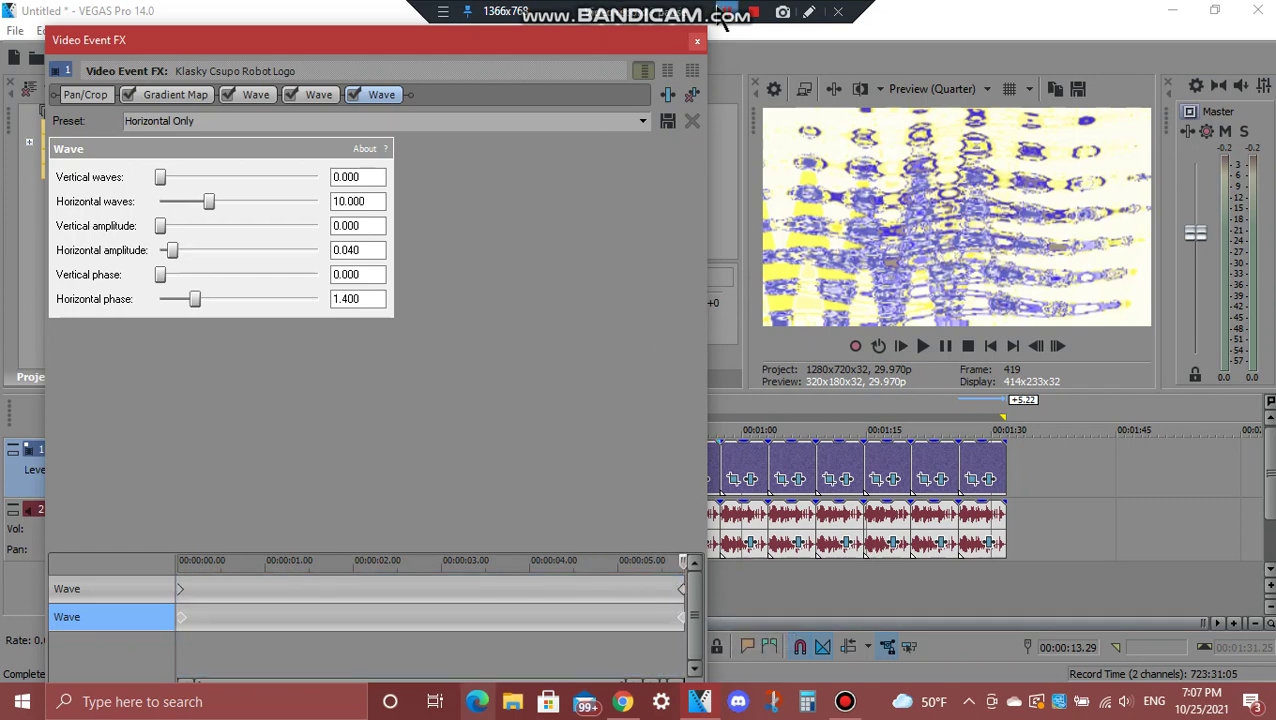
{"action": "left_click", "coordinate": [697, 42]}
- Preview the fourth clip and examine its Gradient Map preset
{"action": "left_click", "coordinate": [411, 474]}
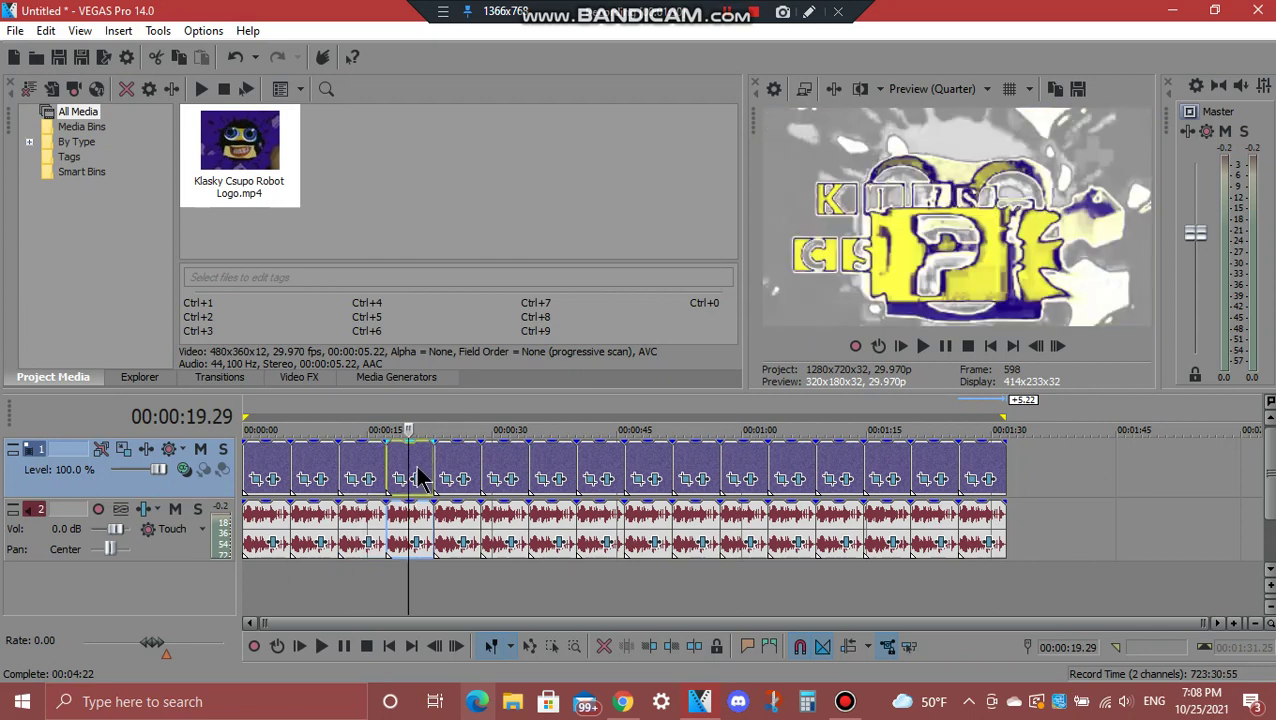
{"action": "left_click", "coordinate": [419, 480]}
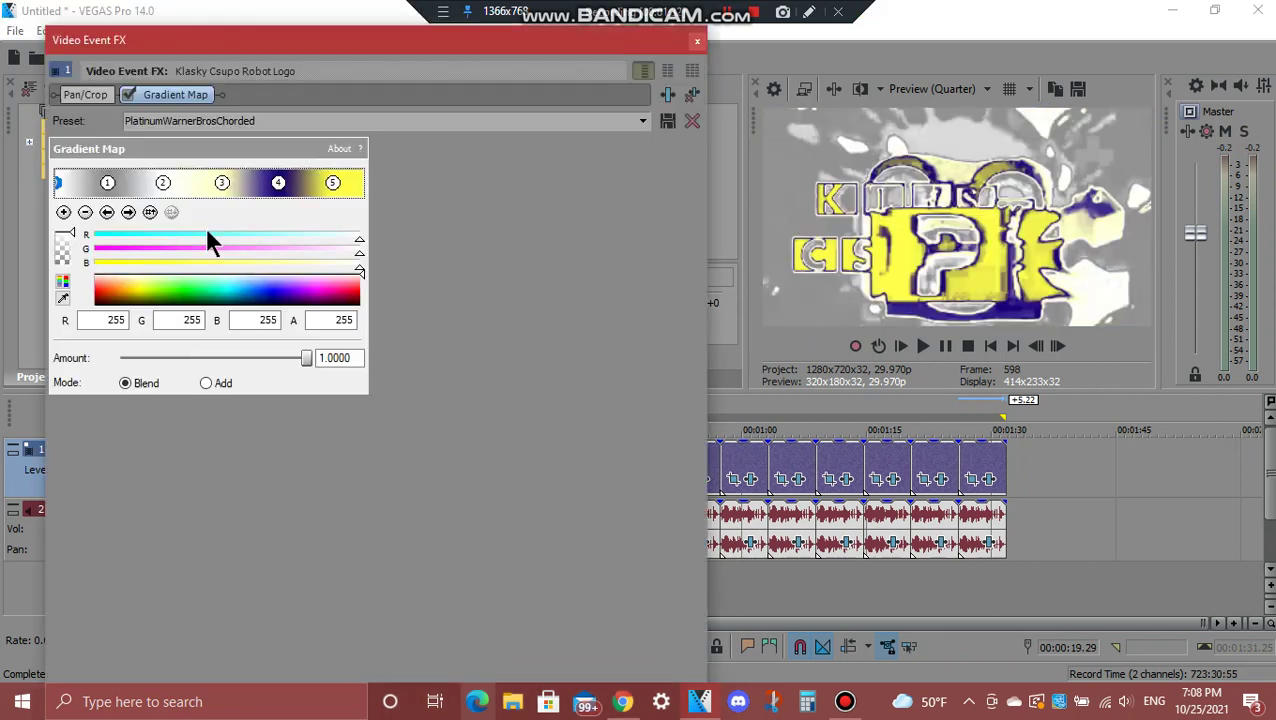
{"action": "left_click", "coordinate": [697, 41]}
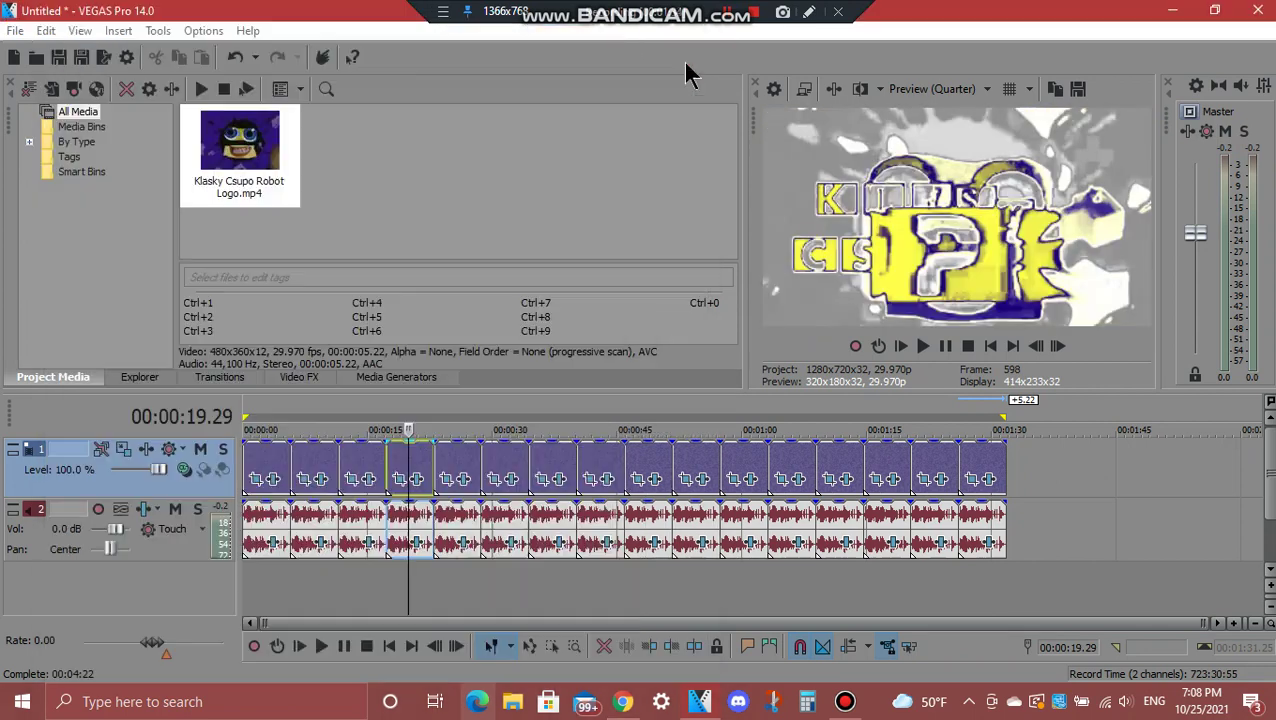
- Review the third clip's audio effects: tb_grumblebum, ExpressFX Distortion, Reverb and the full IL Vocodex panel down to its keyboard
{"action": "left_click", "coordinate": [358, 472]}
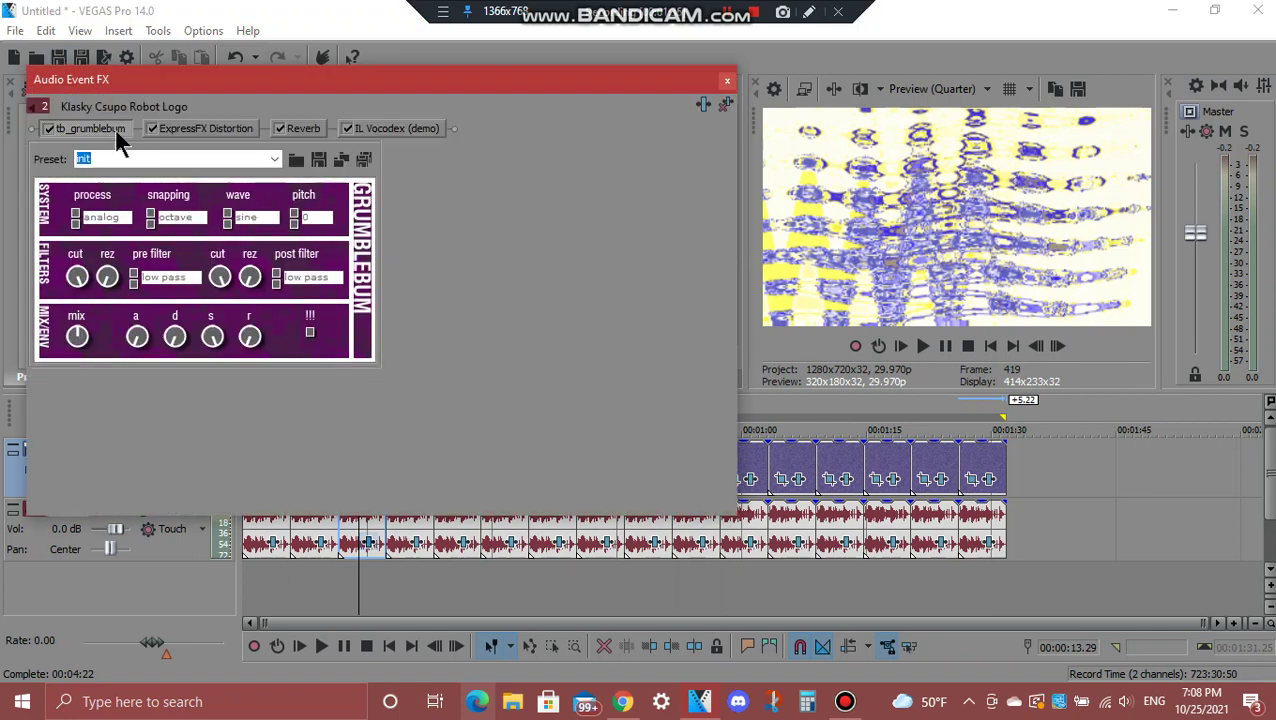
{"action": "left_click", "coordinate": [210, 130]}
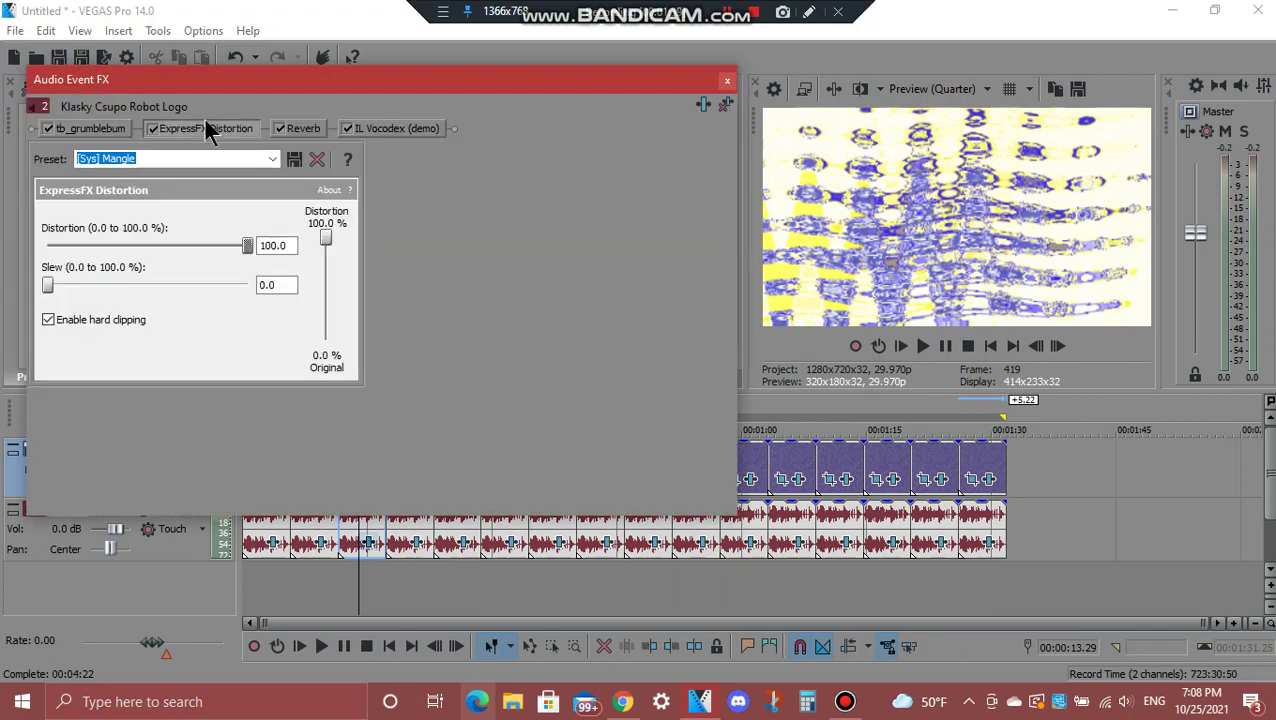
{"action": "left_click", "coordinate": [303, 129]}
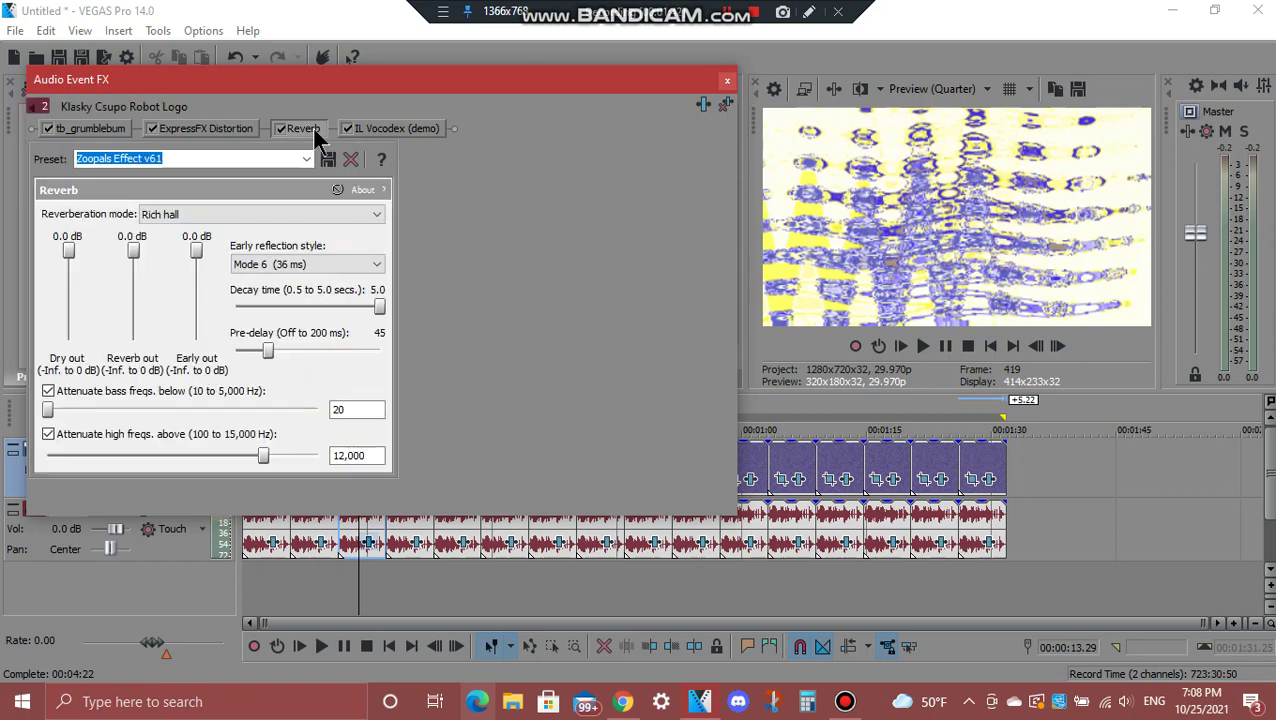
{"action": "left_click", "coordinate": [375, 129]}
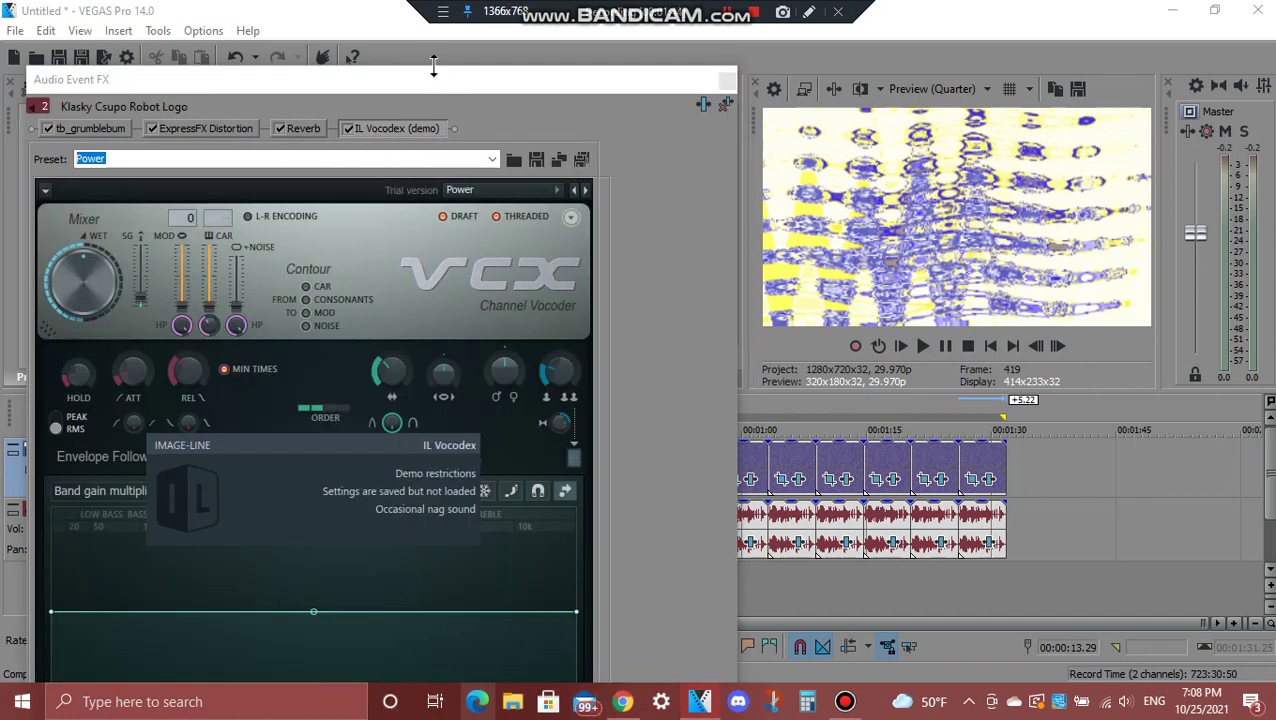
{"action": "left_click_drag", "start_coordinate": [433, 65], "coordinate": [426, 106]}
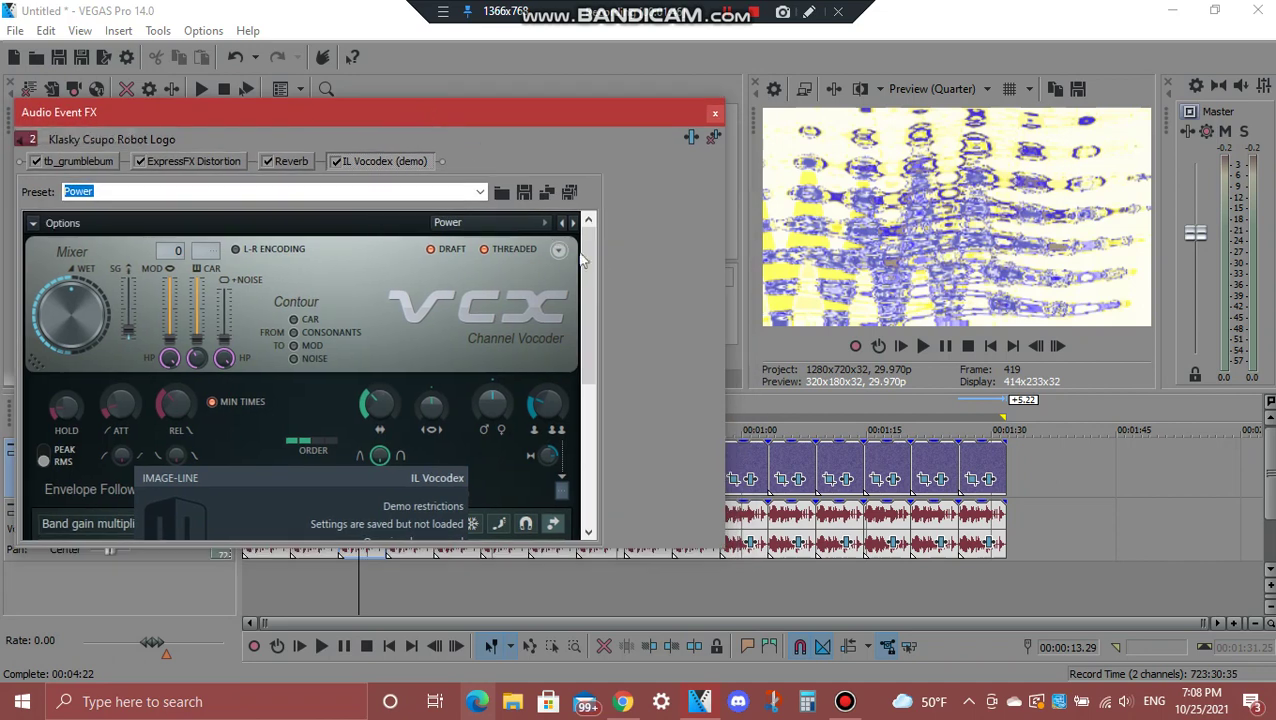
{"action": "left_click_drag", "start_coordinate": [585, 258], "coordinate": [597, 438]}
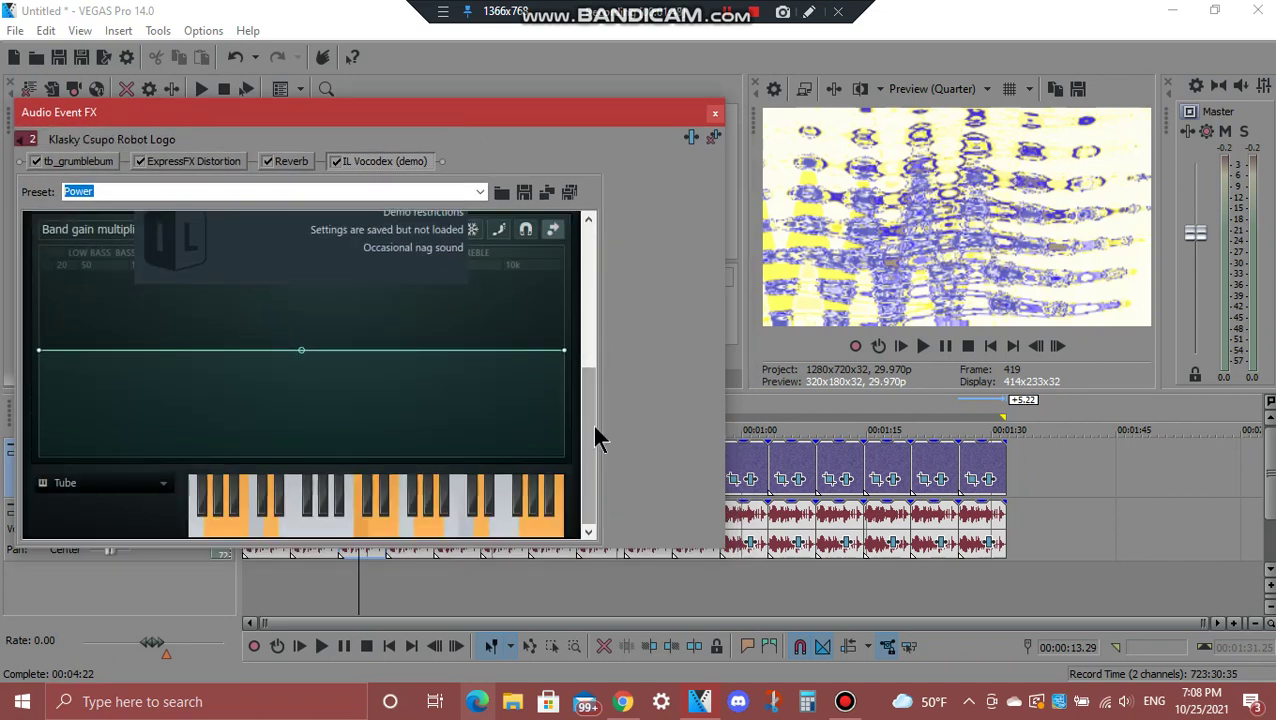
{"action": "left_click", "coordinate": [715, 113]}
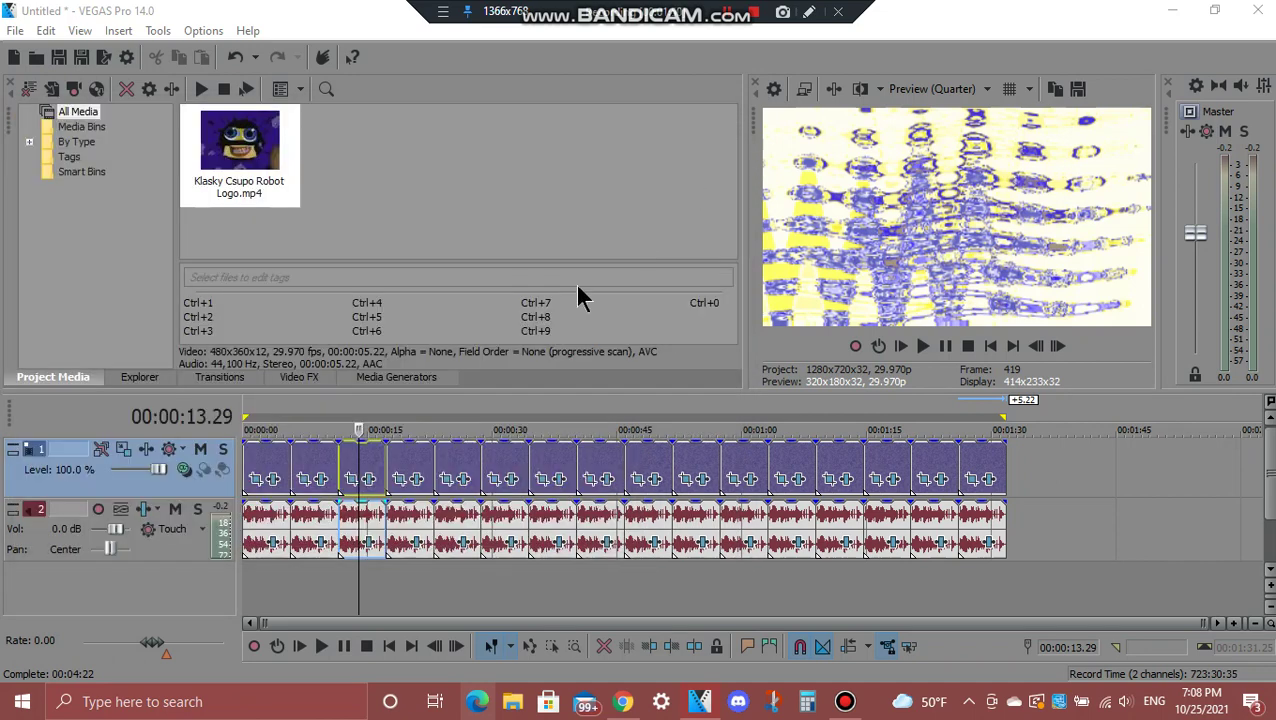
- Open the fourth clip's video effects and review each colour point of its Gradient Map
{"action": "left_click", "coordinate": [403, 465]}
{"action": "left_click", "coordinate": [418, 481]}
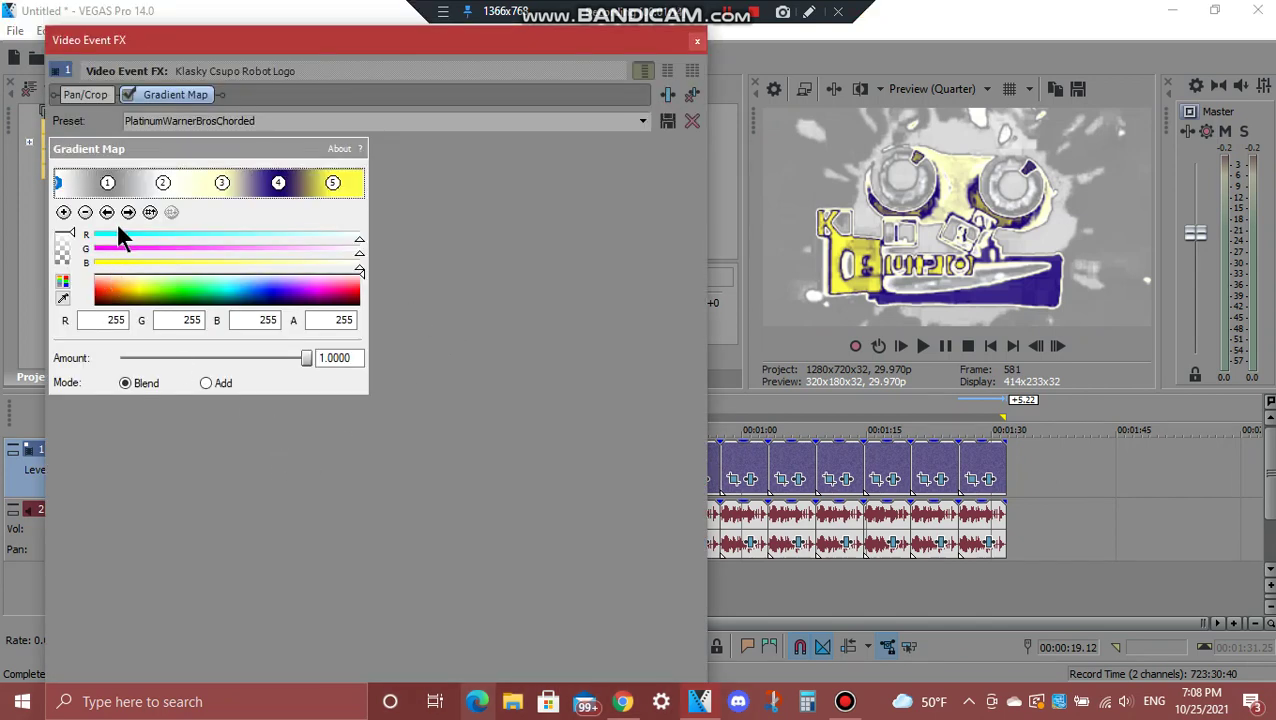
{"action": "left_click", "coordinate": [130, 213]}
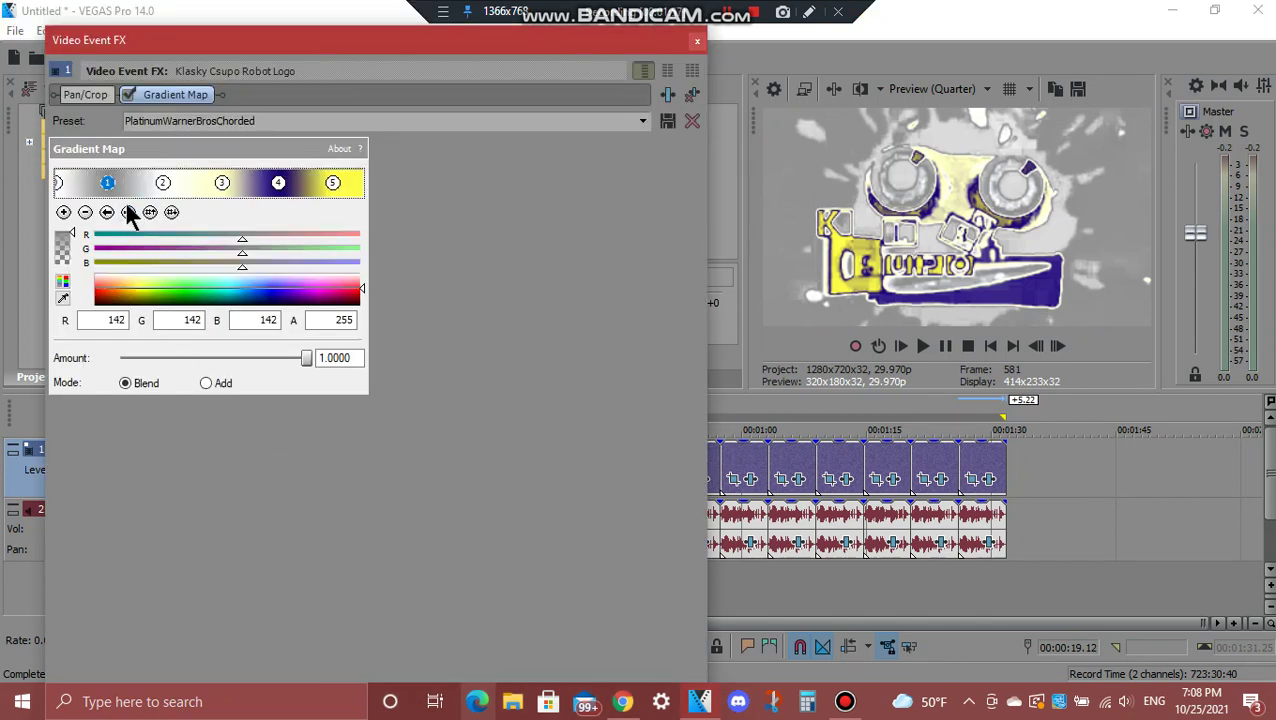
{"action": "left_click", "coordinate": [128, 212]}
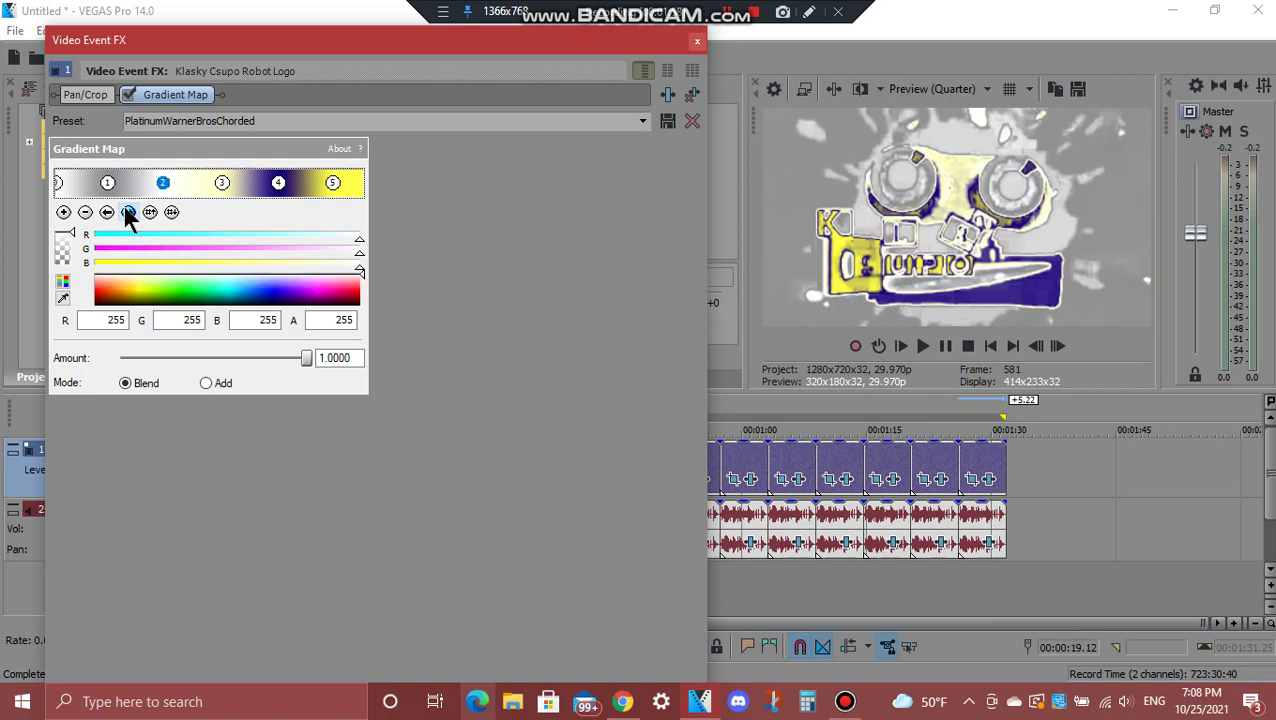
{"action": "left_click", "coordinate": [128, 212]}
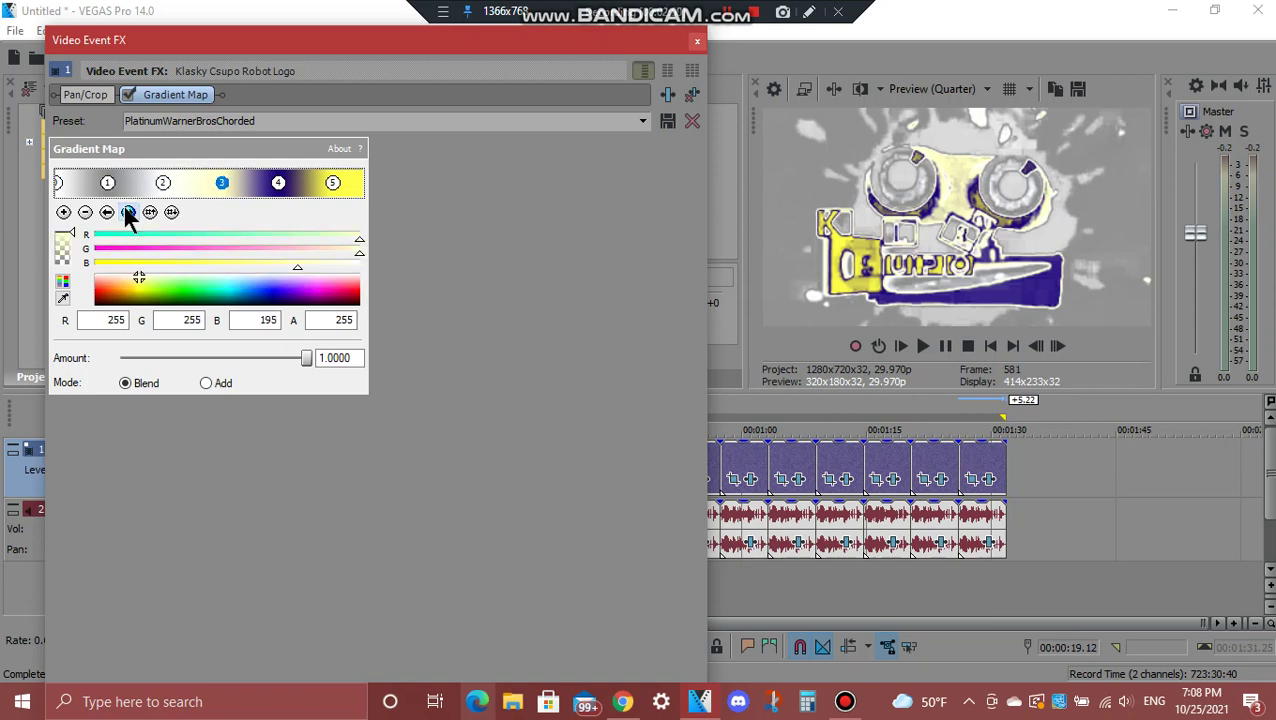
{"action": "left_click", "coordinate": [128, 212]}
{"action": "left_click", "coordinate": [128, 212]}
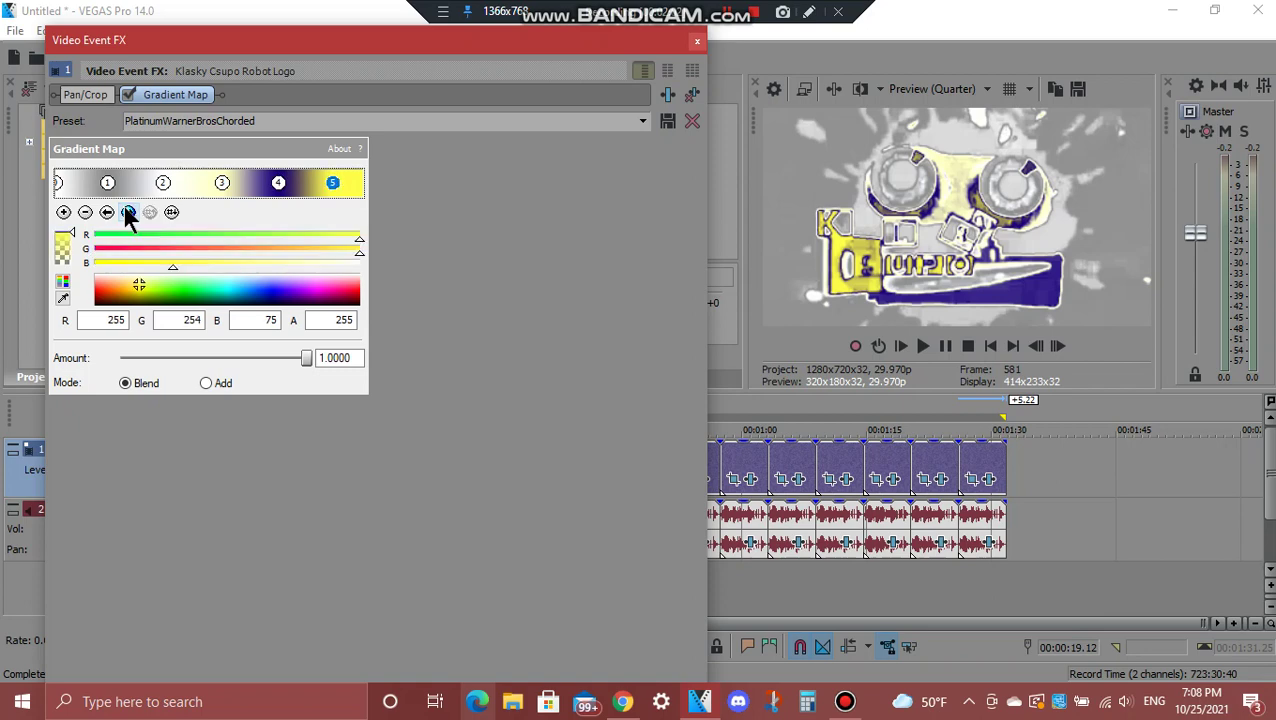
{"action": "left_click", "coordinate": [696, 42]}
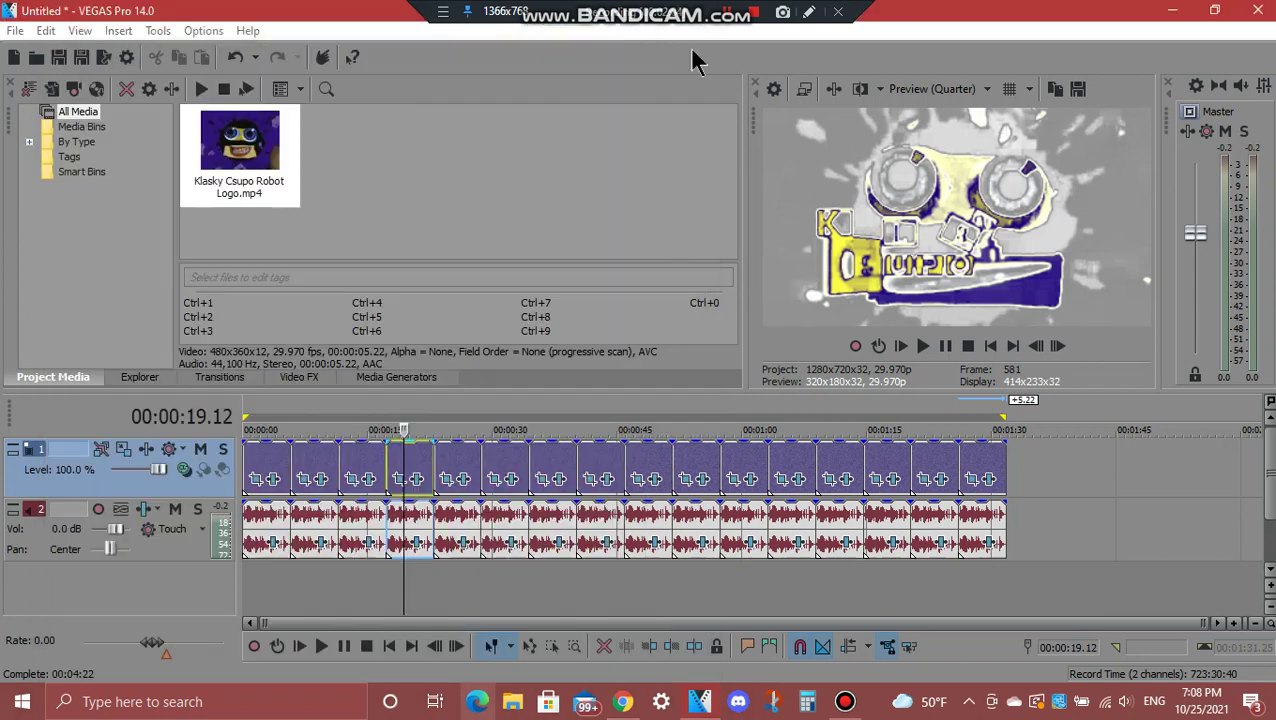
- Review the fourth clip's IL Vocodex audio effect, including its band gain curve and keyboard
{"action": "left_click", "coordinate": [419, 545]}
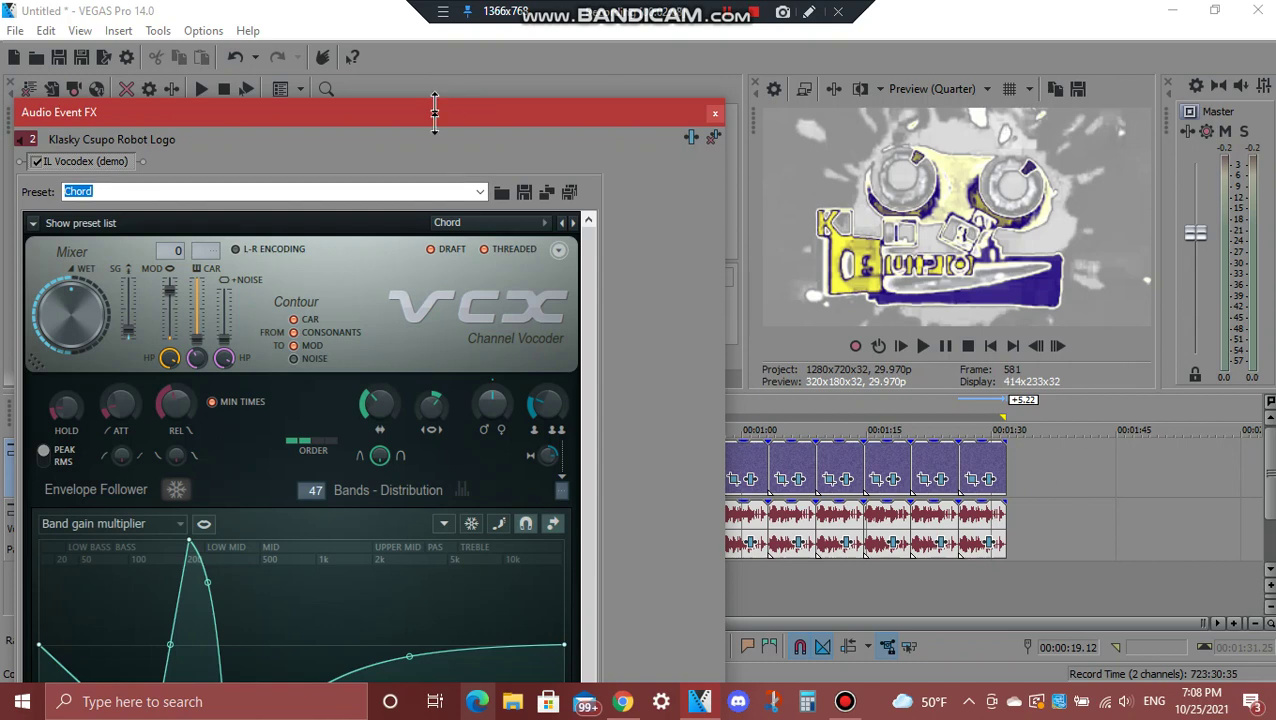
{"action": "left_click_drag", "start_coordinate": [434, 112], "coordinate": [446, 80]}
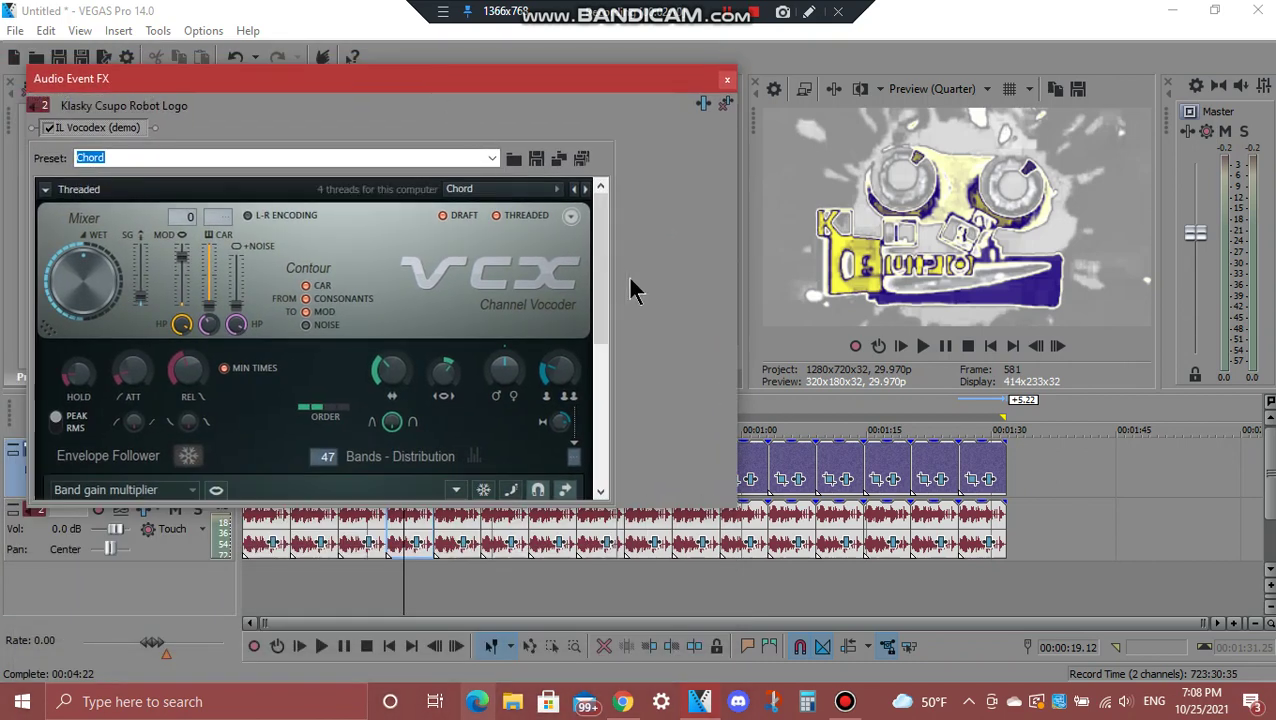
{"action": "left_click_drag", "start_coordinate": [600, 289], "coordinate": [590, 443]}
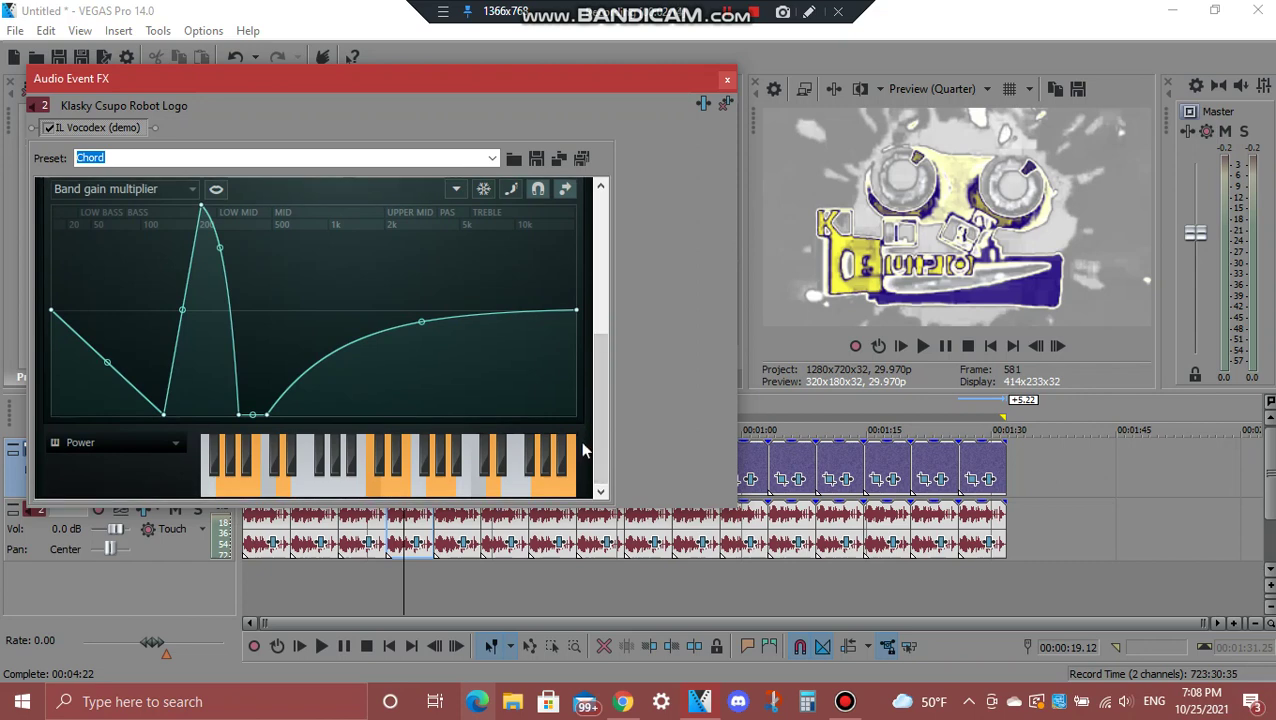
{"action": "left_click", "coordinate": [726, 82]}
- Preview the fifth clip and review its NewBlue LE Light Rays and TV Simulator settings
{"action": "left_click", "coordinate": [456, 478]}
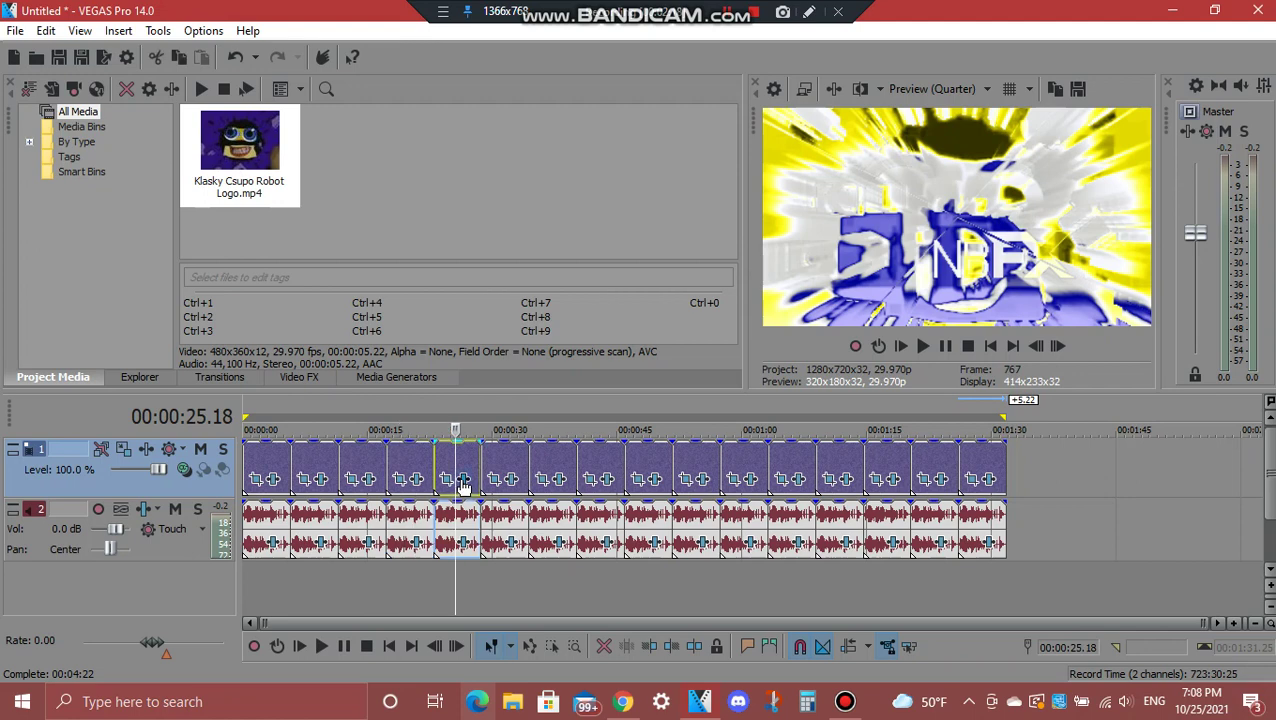
{"action": "left_click", "coordinate": [463, 480]}
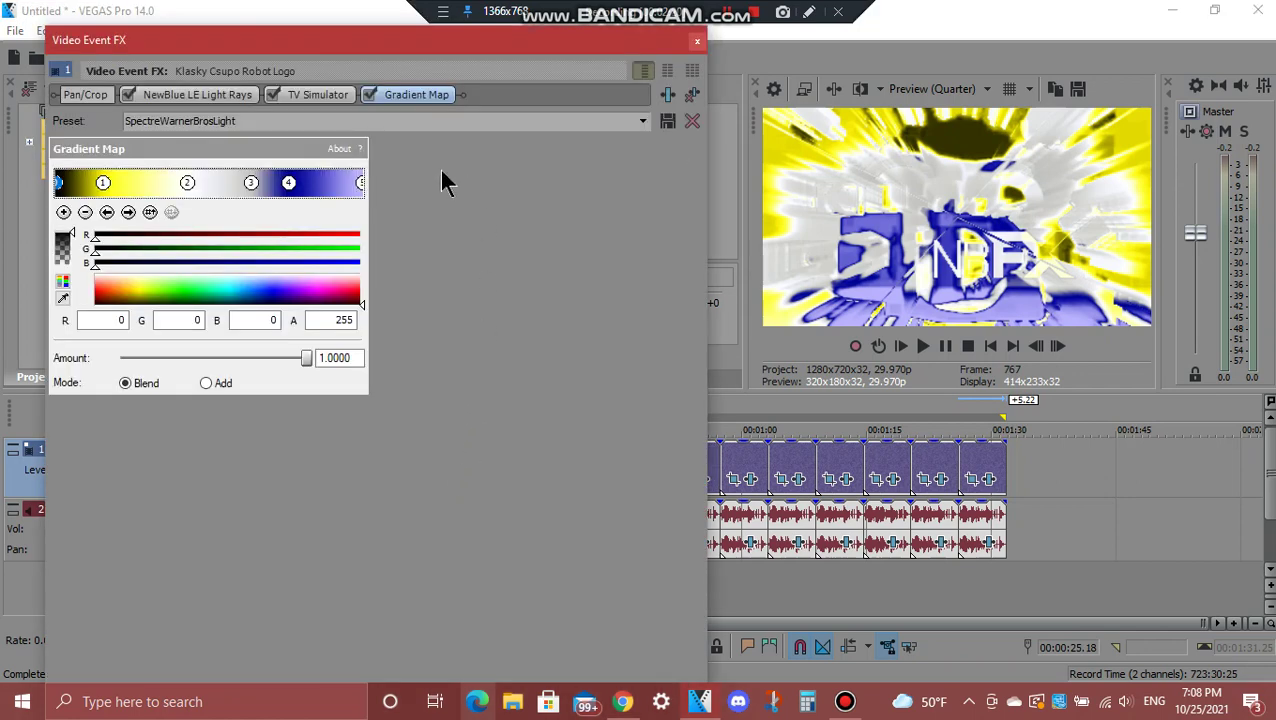
{"action": "left_click", "coordinate": [188, 97]}
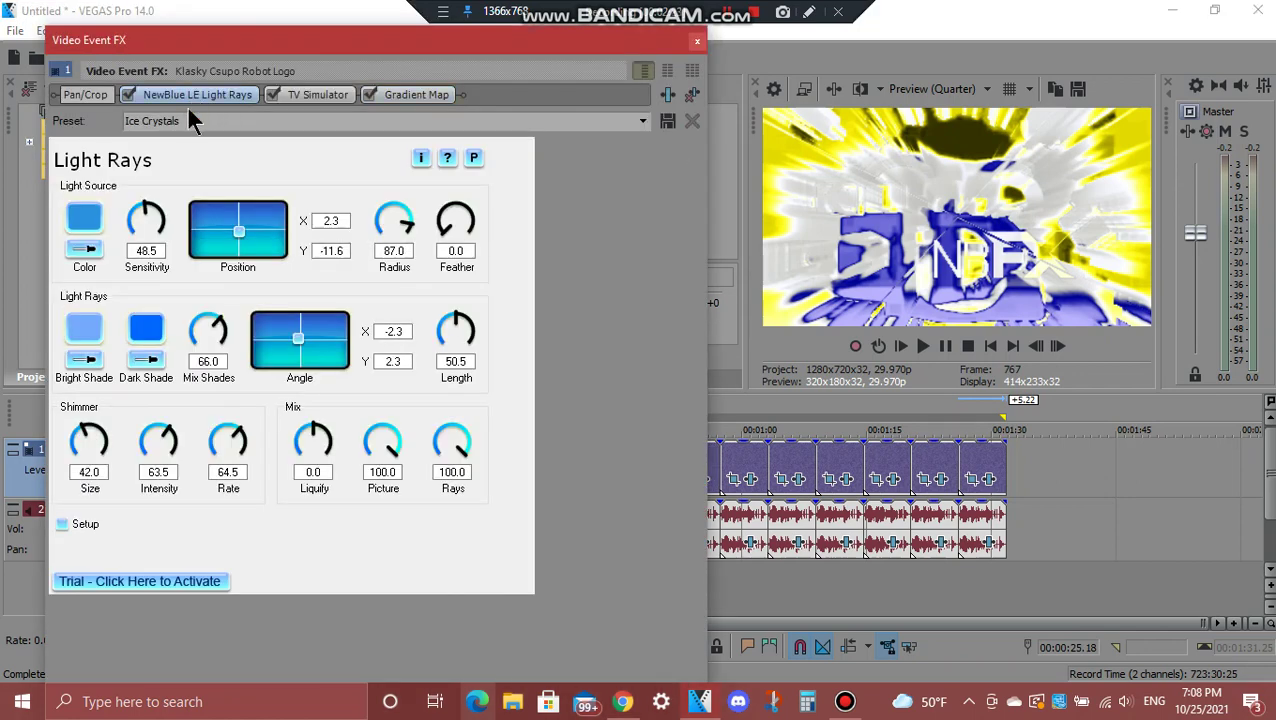
{"action": "left_click", "coordinate": [335, 95]}
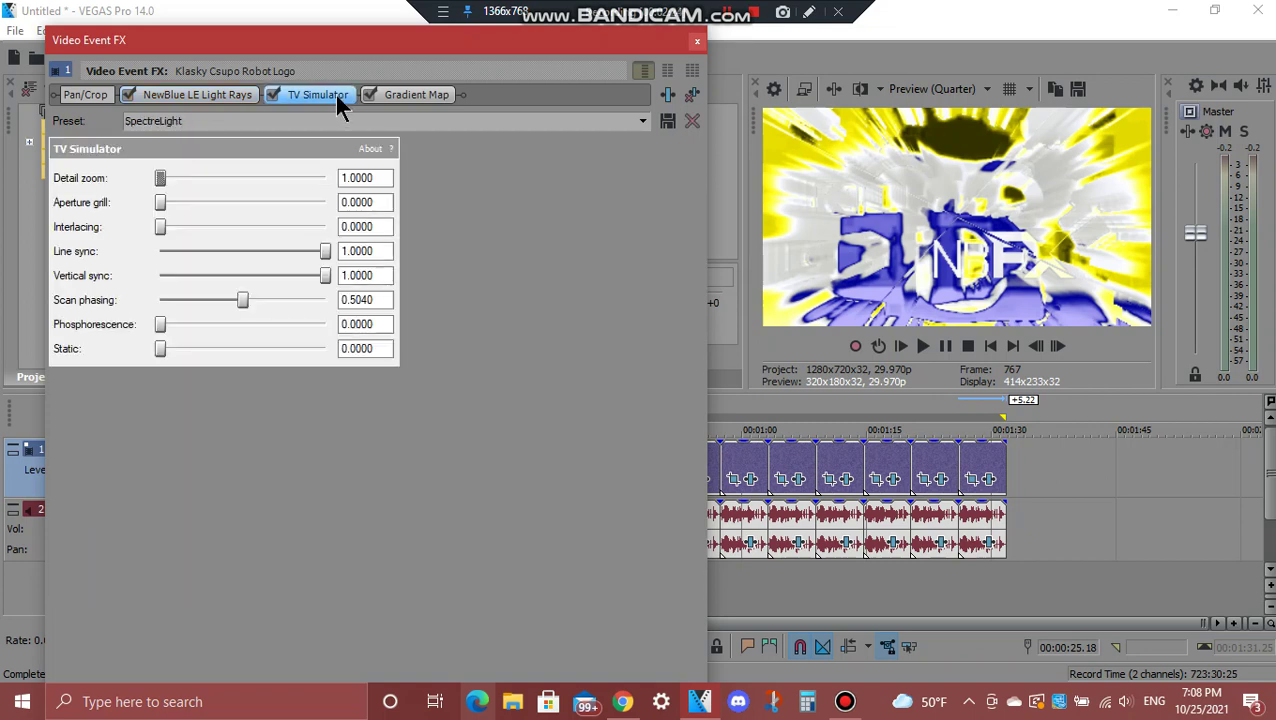
- Review every colour point of the fifth clip's Gradient Map, from first to last
{"action": "left_click", "coordinate": [413, 97]}
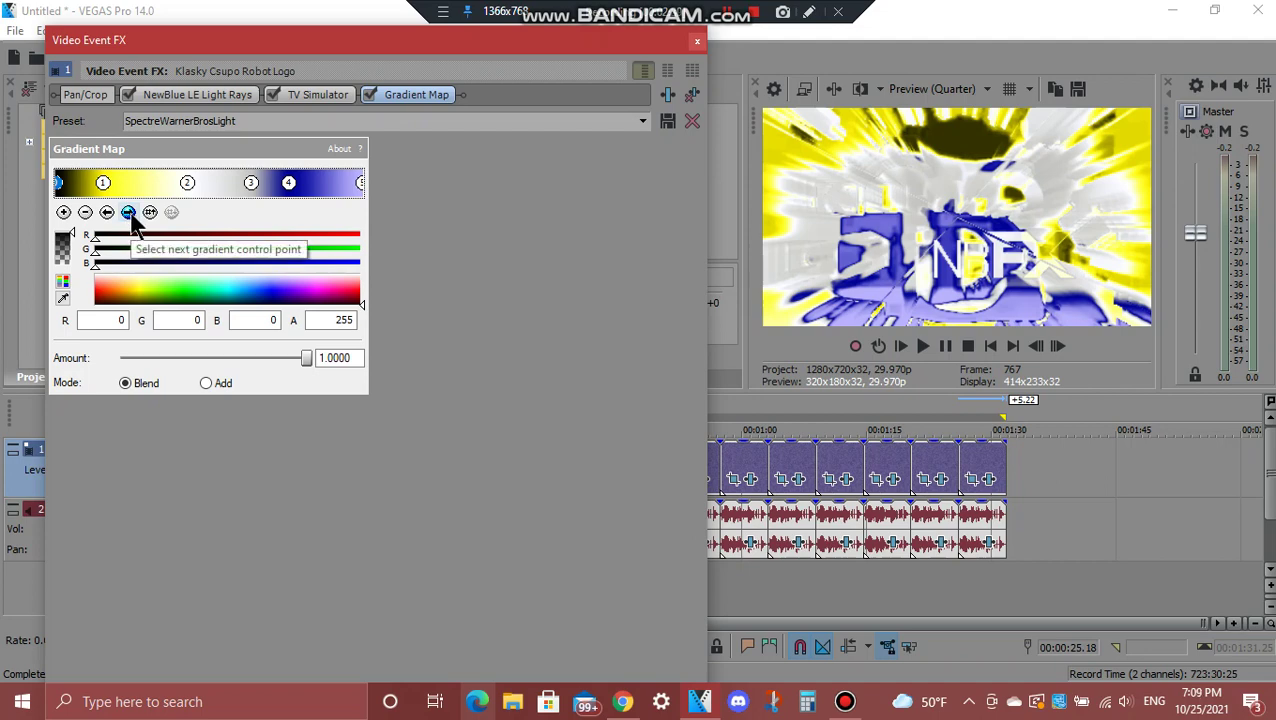
{"action": "left_click", "coordinate": [129, 213]}
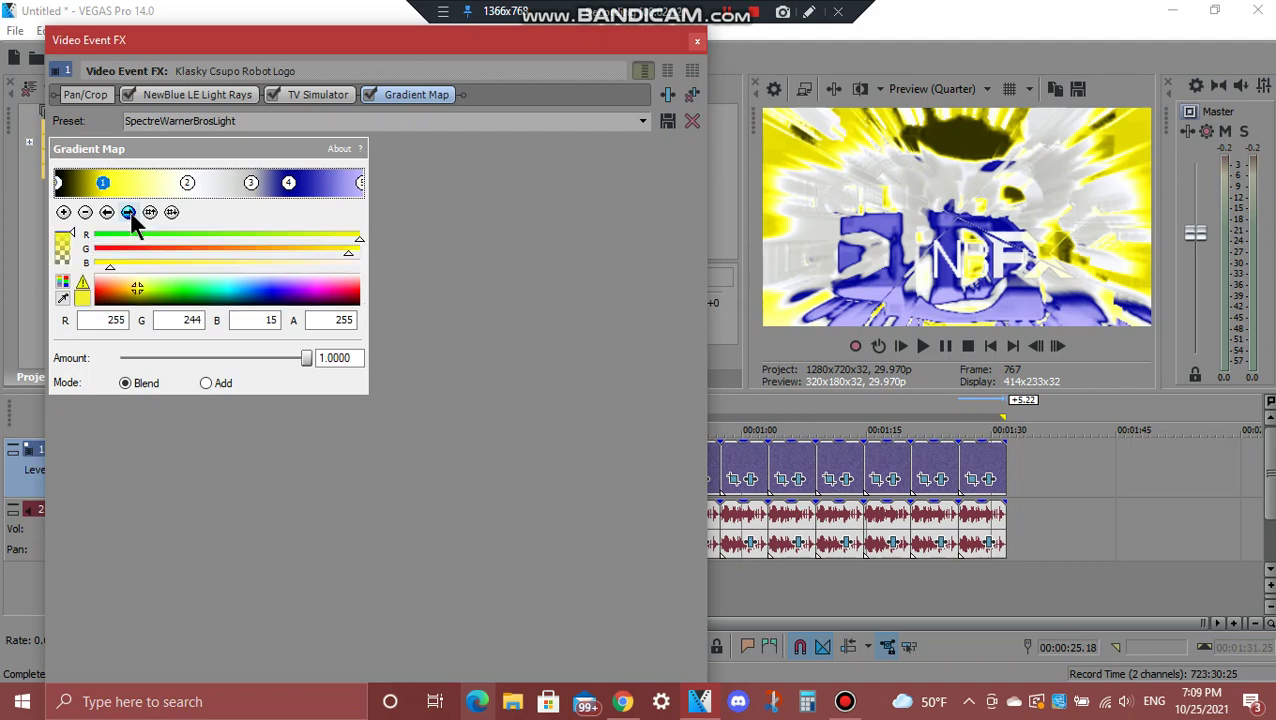
{"action": "left_click", "coordinate": [129, 213]}
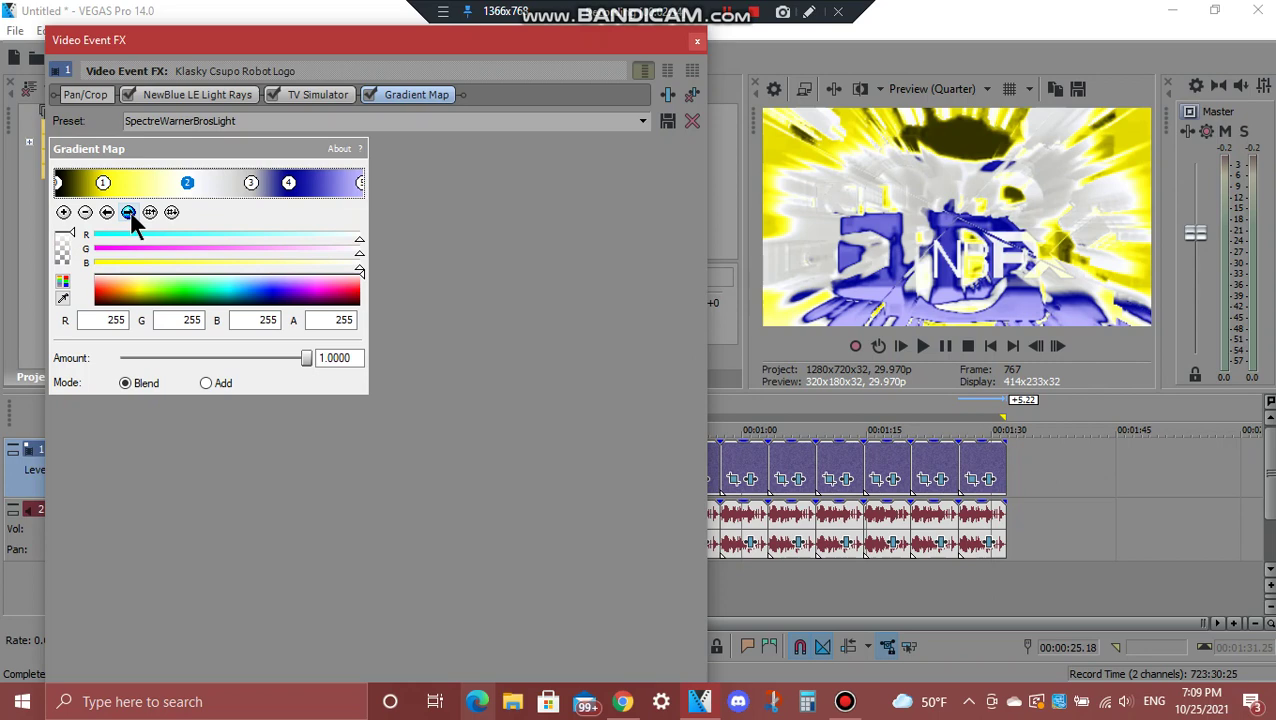
{"action": "left_click", "coordinate": [129, 213]}
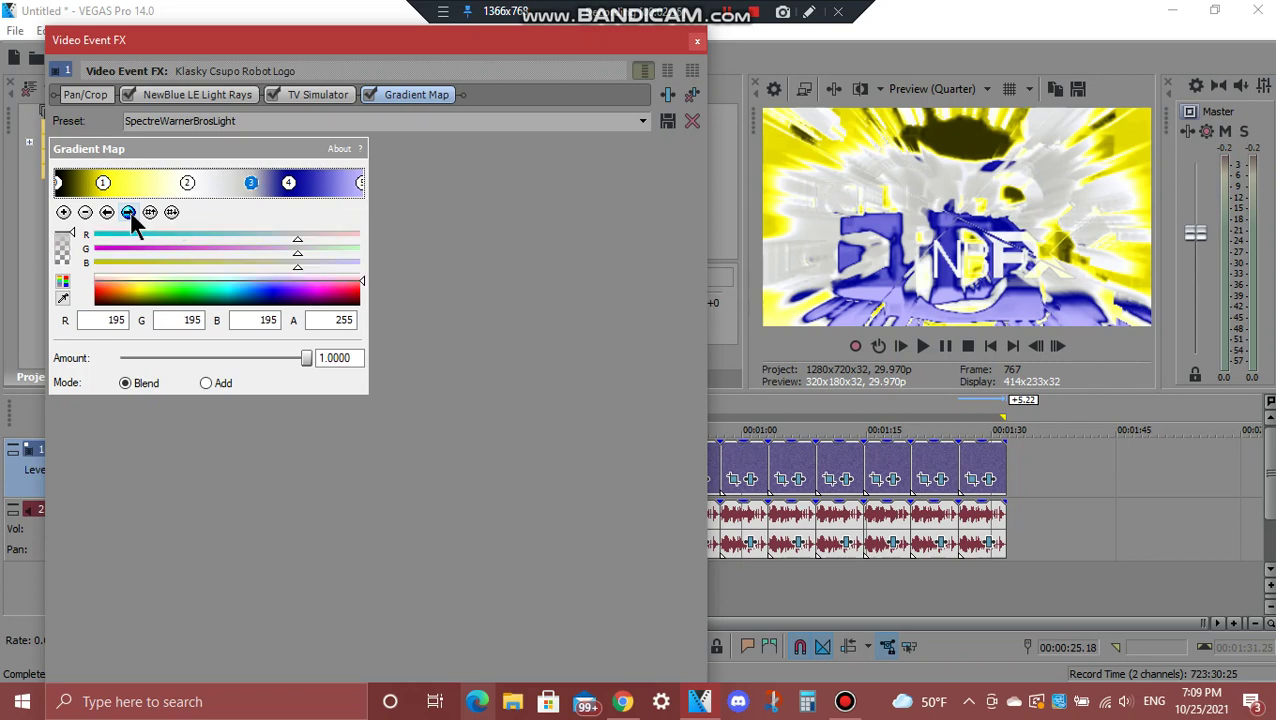
{"action": "left_click", "coordinate": [129, 213]}
{"action": "left_click", "coordinate": [129, 213]}
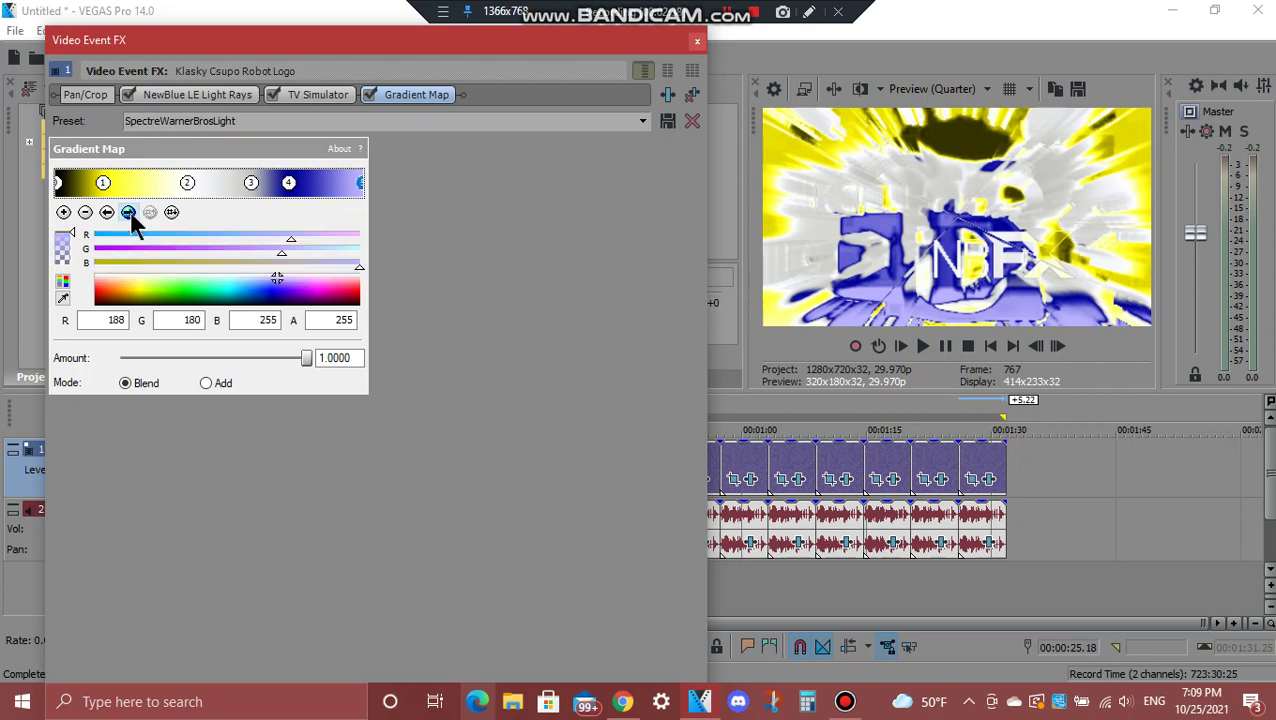
{"action": "left_click", "coordinate": [697, 40]}
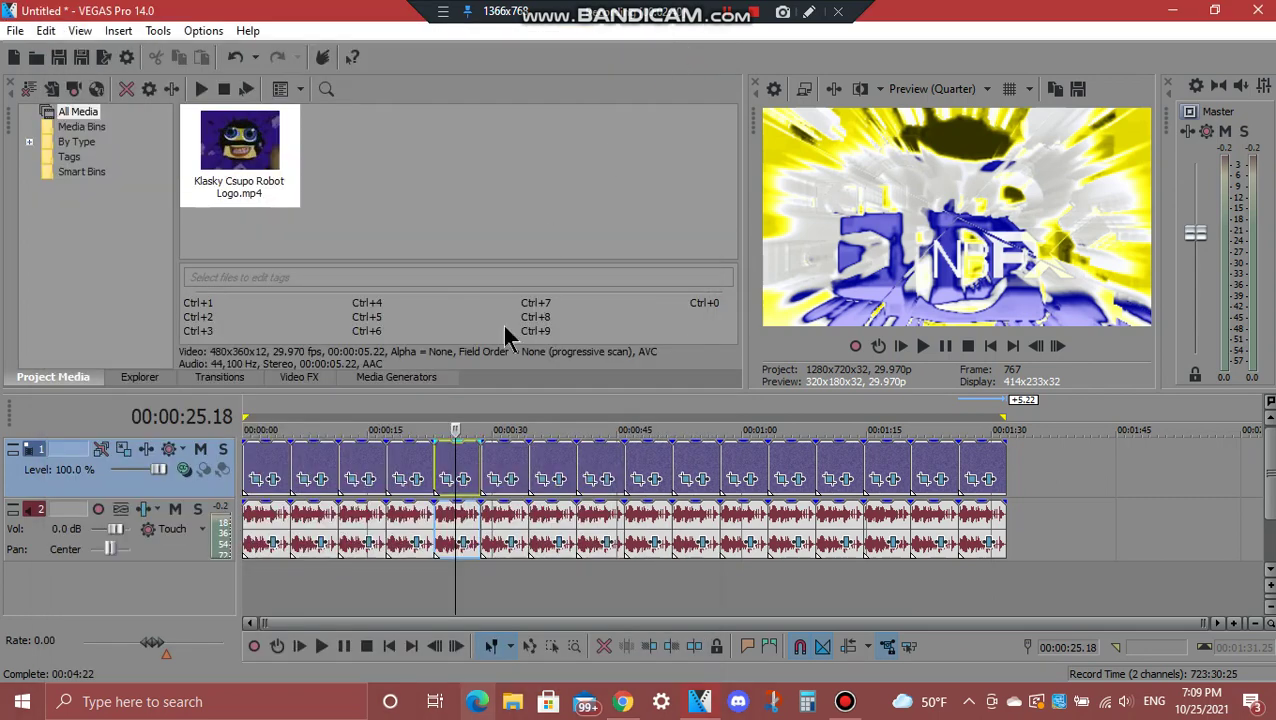
- Review the fifth clip's IL Vocodex audio effect from its mixer down to its keyboard
{"action": "left_click", "coordinate": [466, 543]}
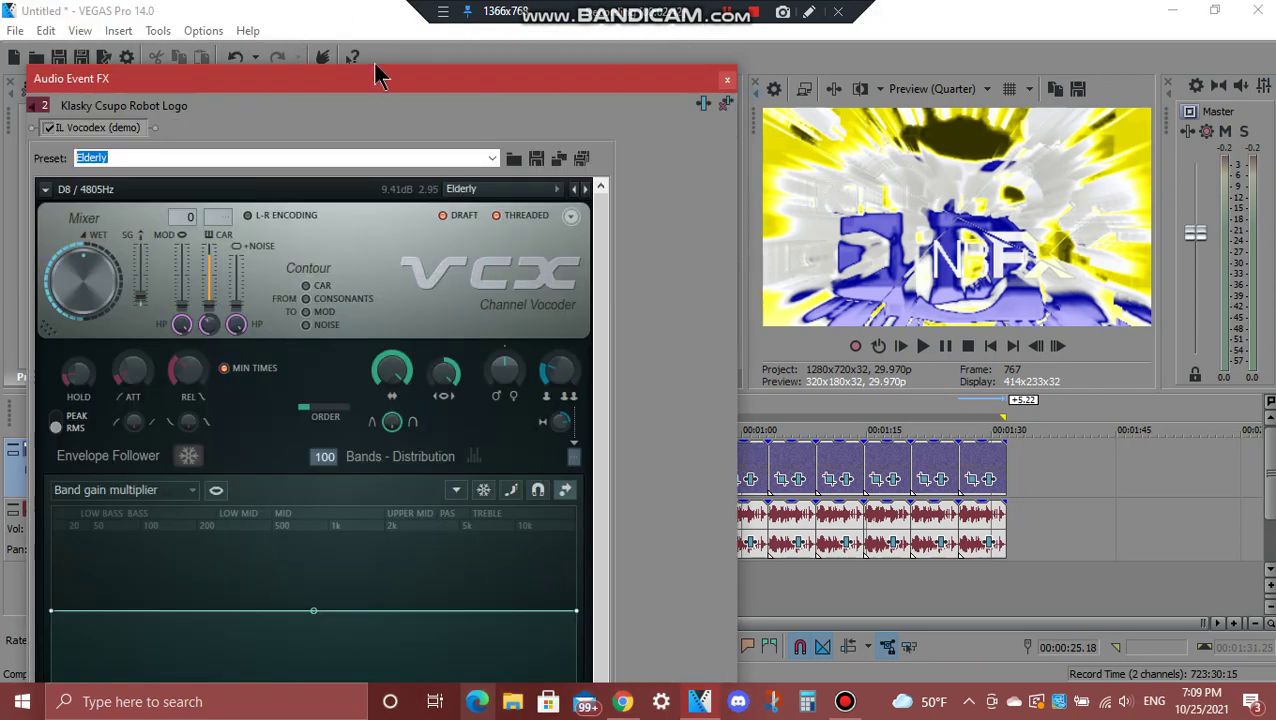
{"action": "left_click_drag", "start_coordinate": [371, 75], "coordinate": [373, 368]}
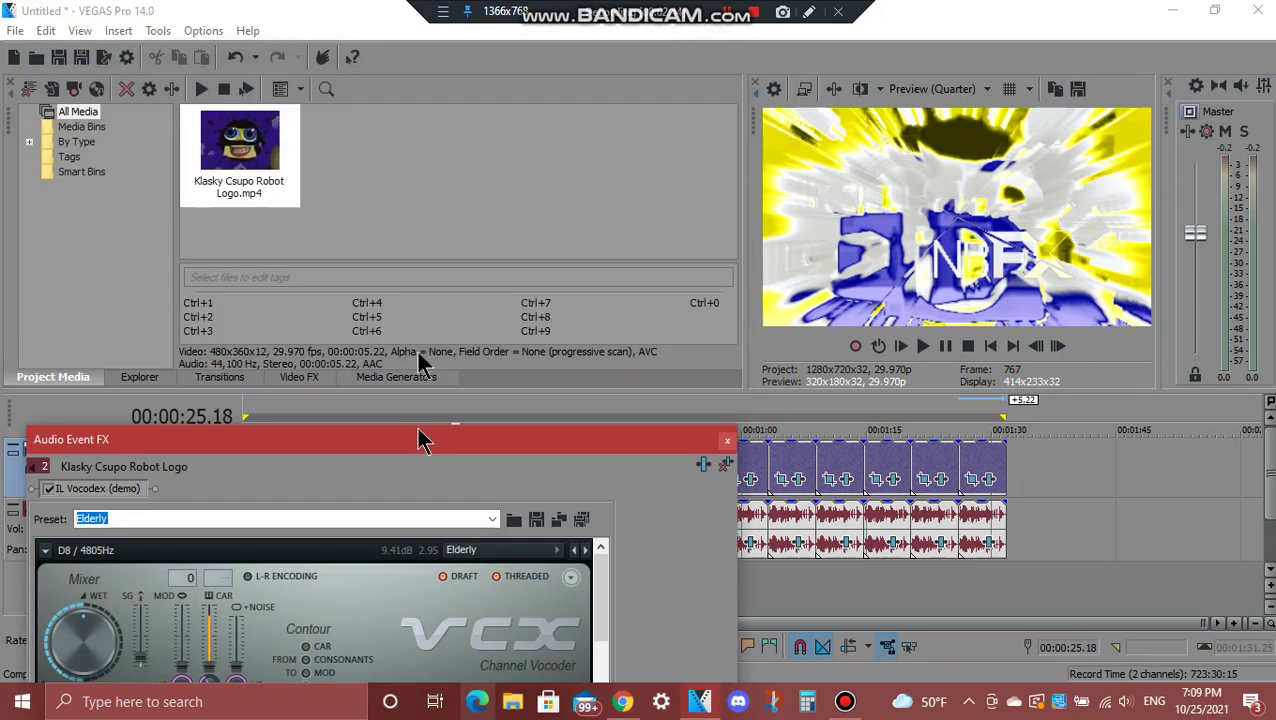
{"action": "left_click_drag", "start_coordinate": [416, 444], "coordinate": [421, 130]}
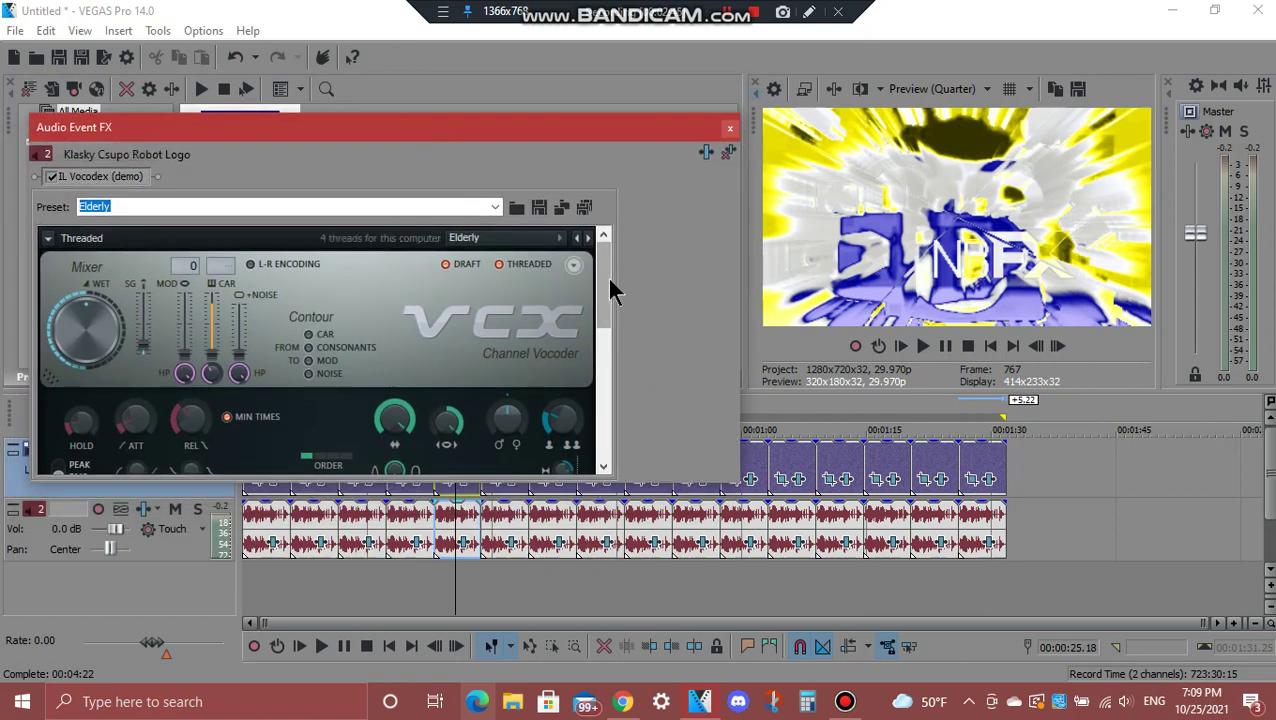
{"action": "left_click_drag", "start_coordinate": [608, 280], "coordinate": [603, 432]}
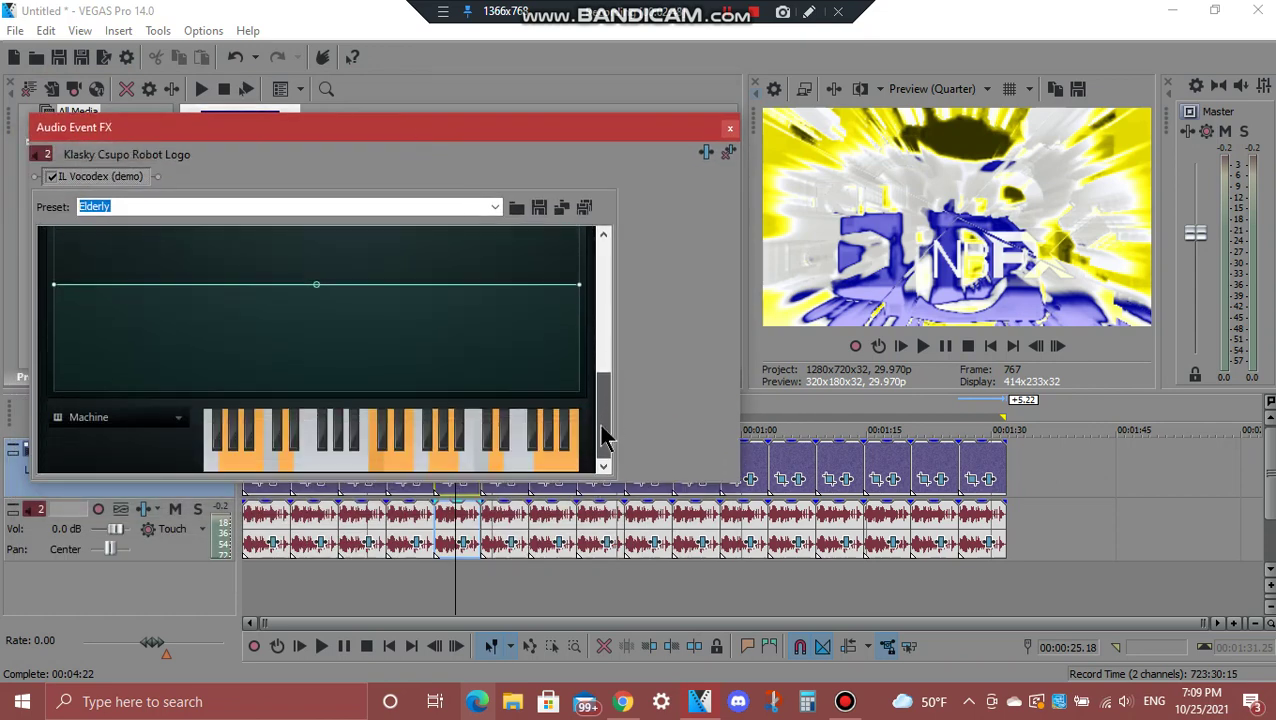
{"action": "left_click", "coordinate": [729, 131]}
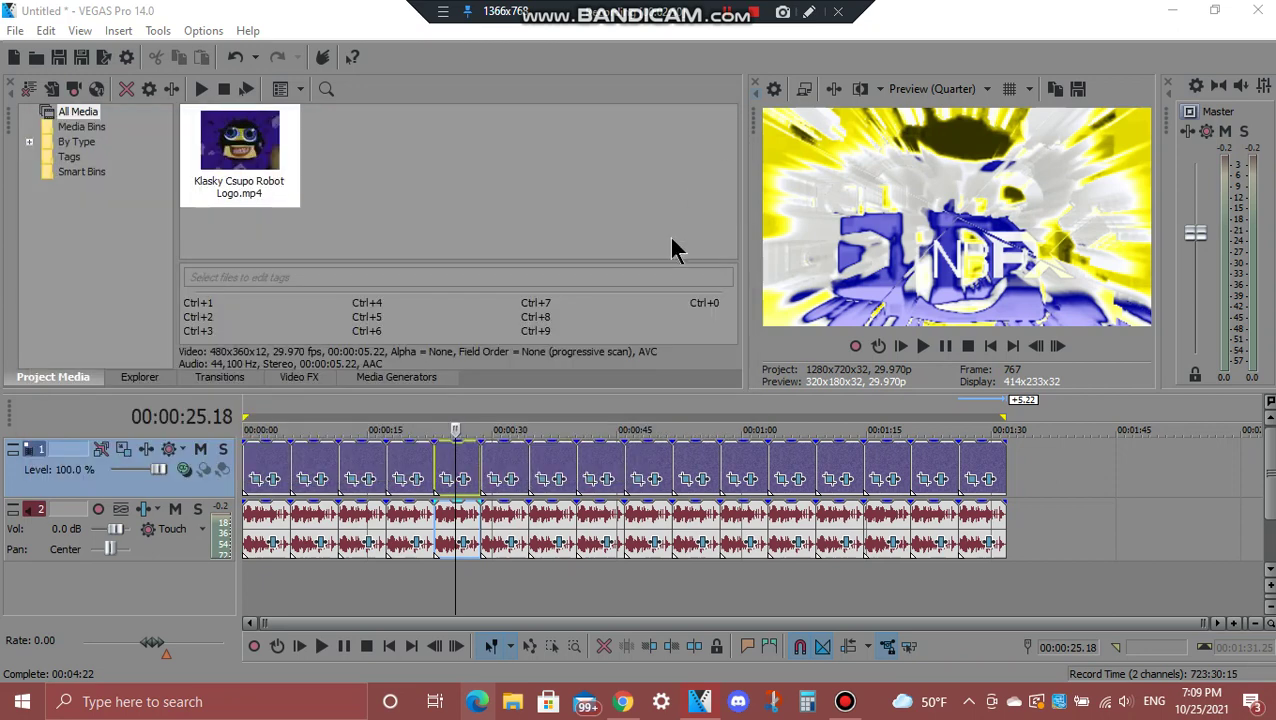
- Preview the sixth clip, go to the start of its video effect chain and examine the Color Curves effect
{"action": "left_click", "coordinate": [503, 475]}
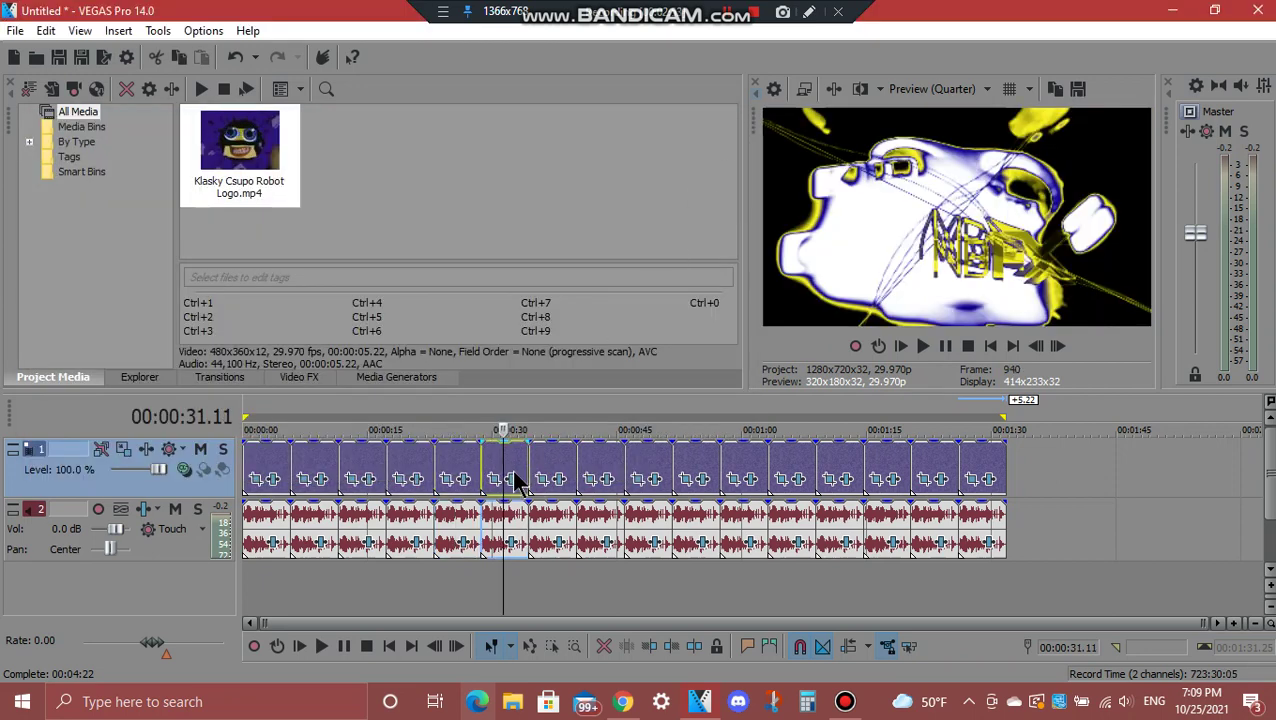
{"action": "left_click", "coordinate": [513, 480]}
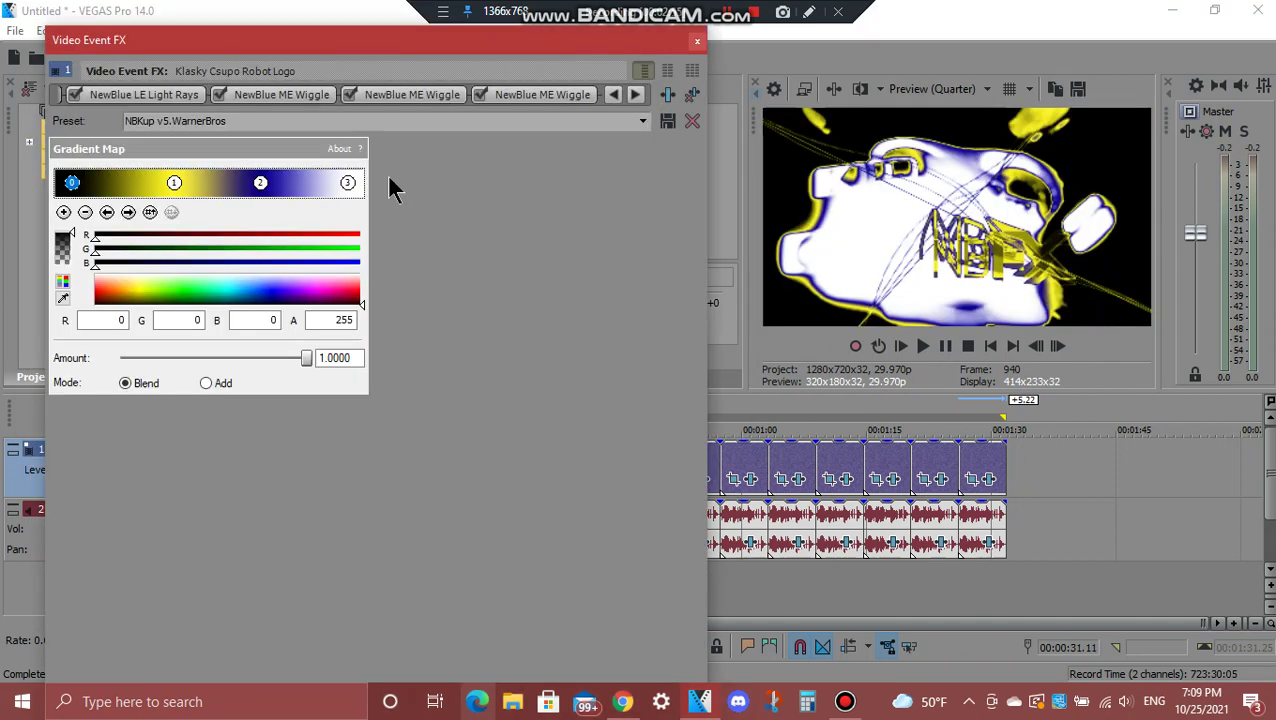
{"action": "left_click", "coordinate": [613, 95]}
{"action": "left_click", "coordinate": [613, 95]}
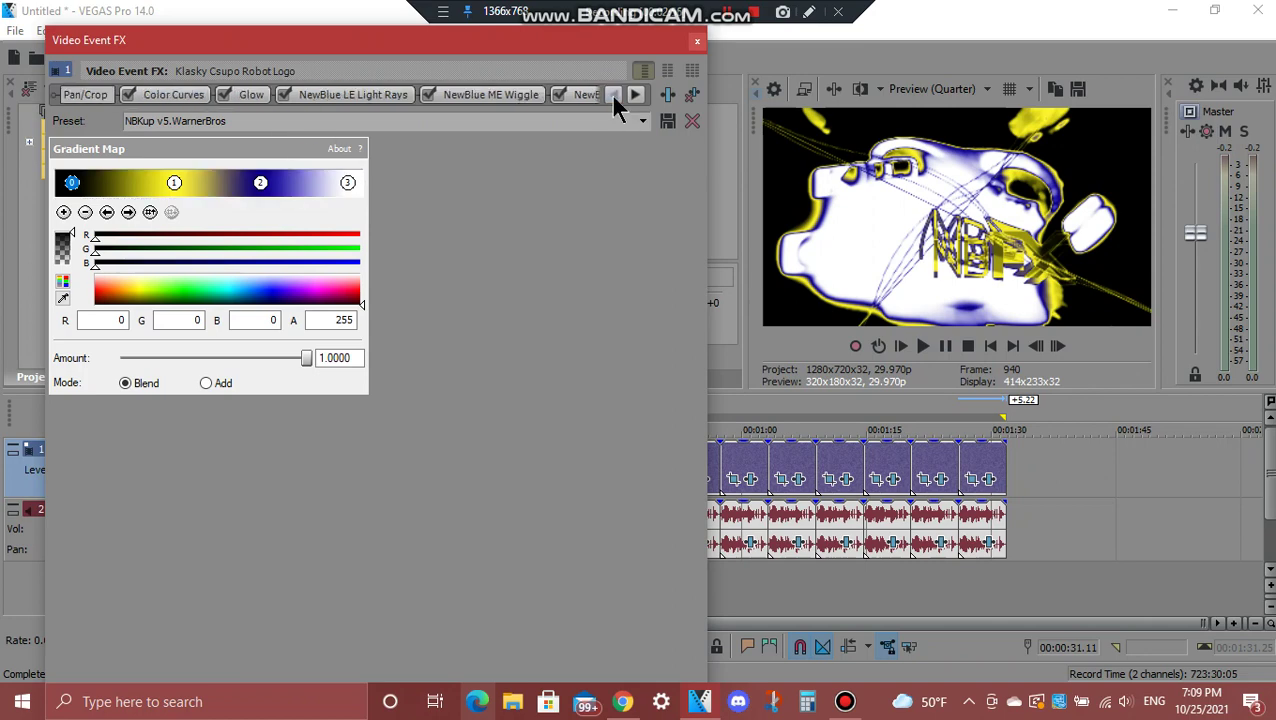
{"action": "left_click", "coordinate": [180, 96]}
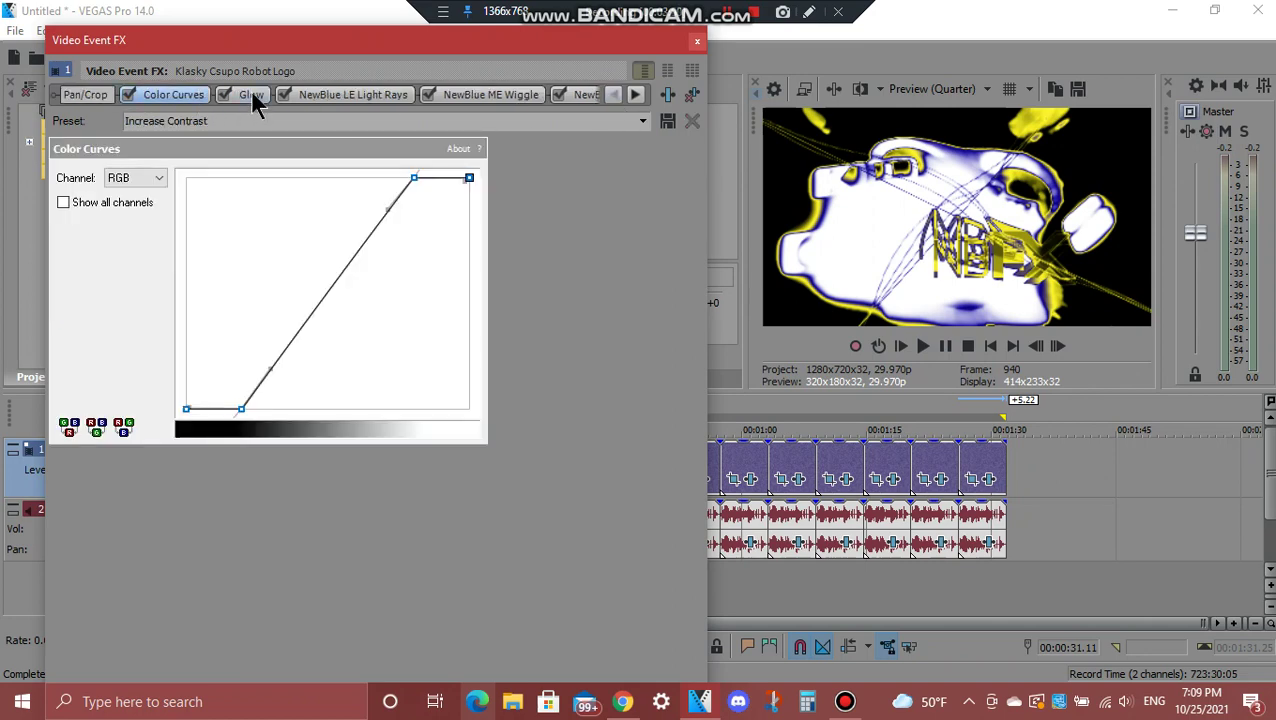
- Review the sixth clip's Glow, NewBlue LE Light Rays and three NewBlue ME Wiggle video effects in chain order
{"action": "left_click", "coordinate": [254, 97]}
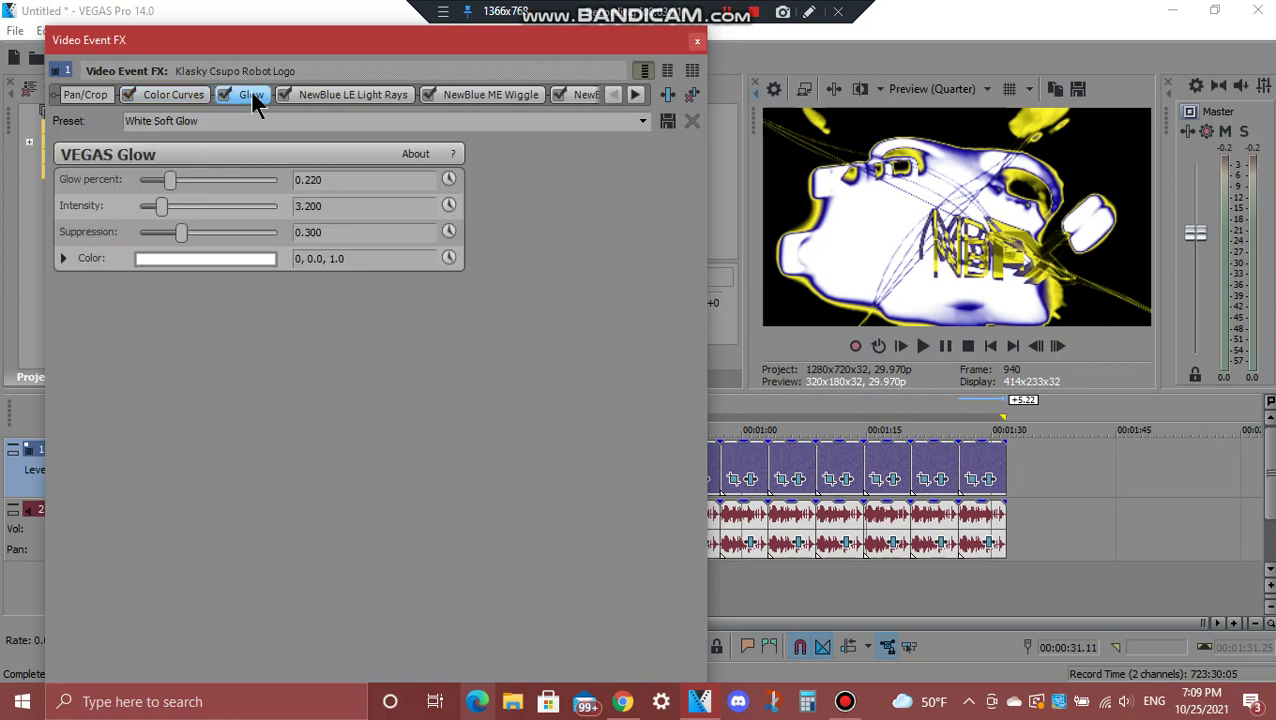
{"action": "left_click", "coordinate": [360, 95]}
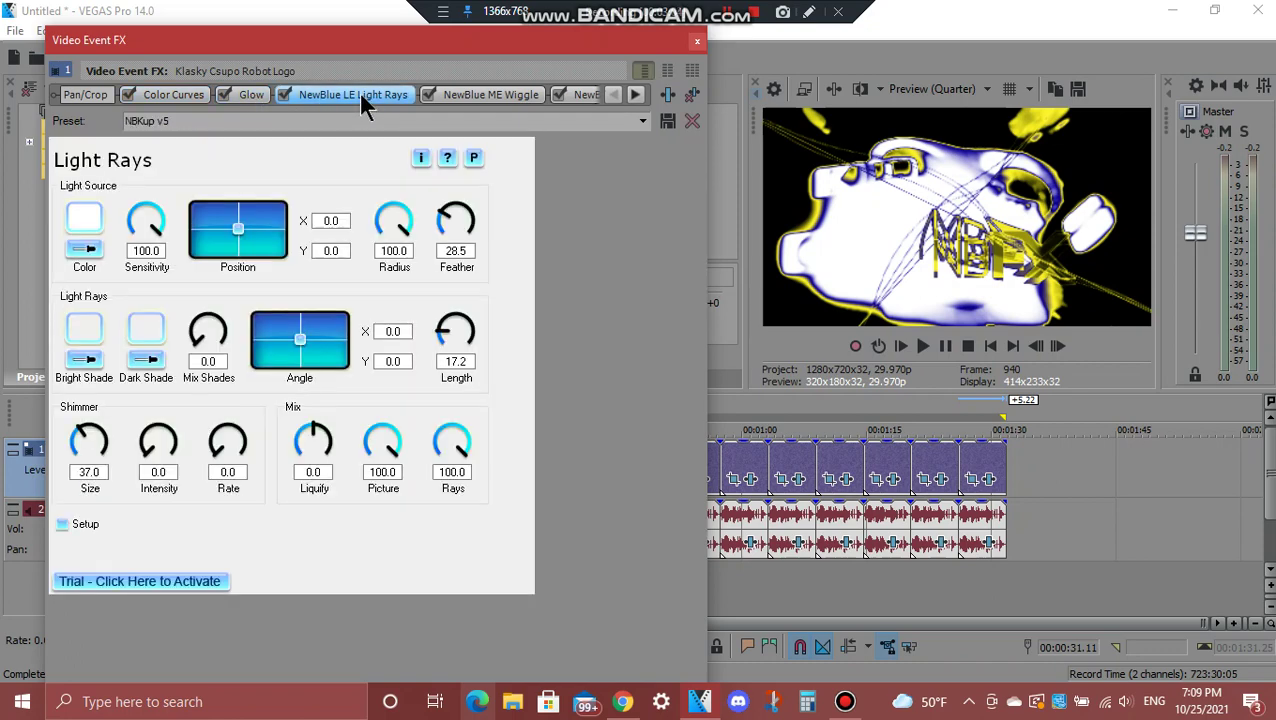
{"action": "left_click", "coordinate": [487, 95]}
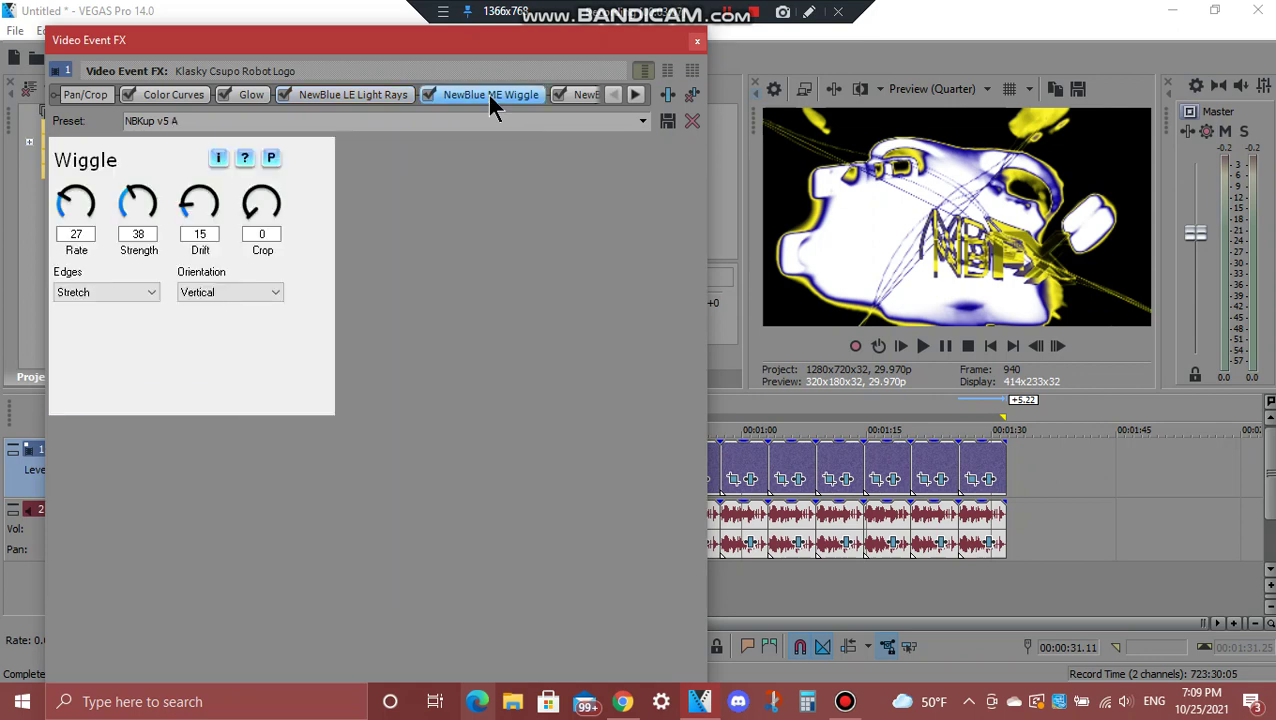
{"action": "left_click", "coordinate": [635, 95]}
{"action": "left_click", "coordinate": [635, 95]}
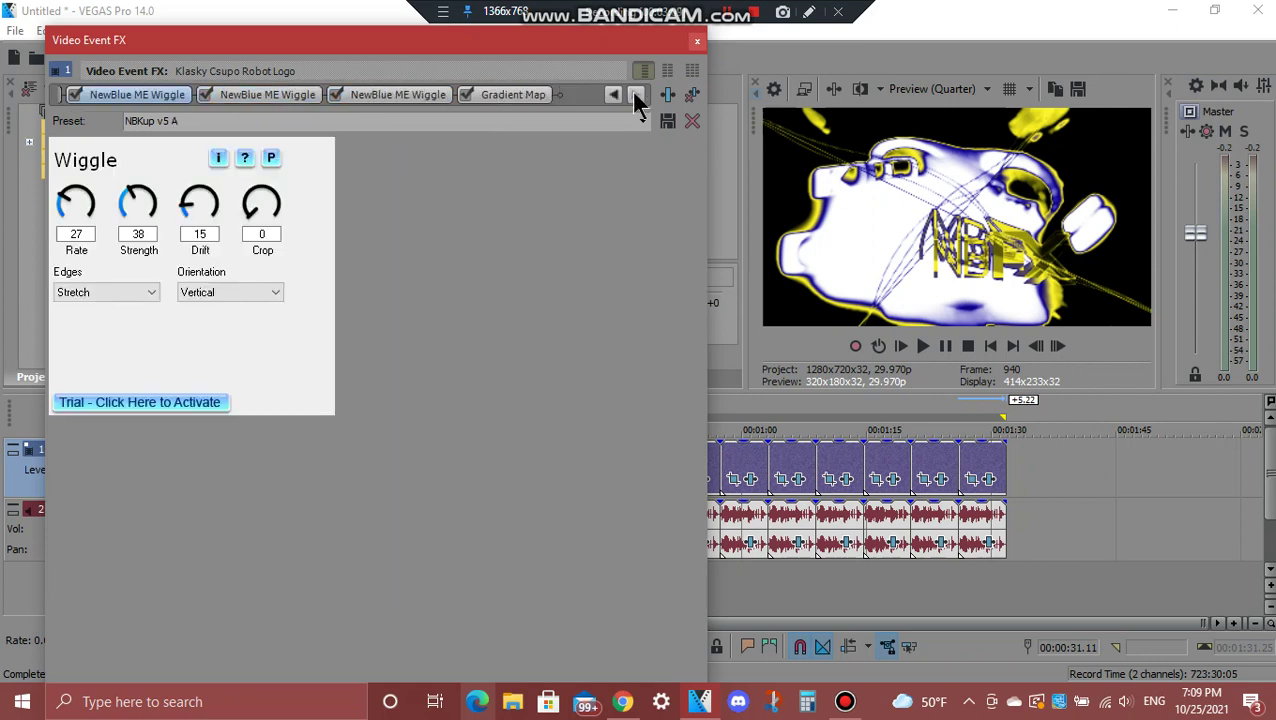
{"action": "left_click", "coordinate": [255, 95]}
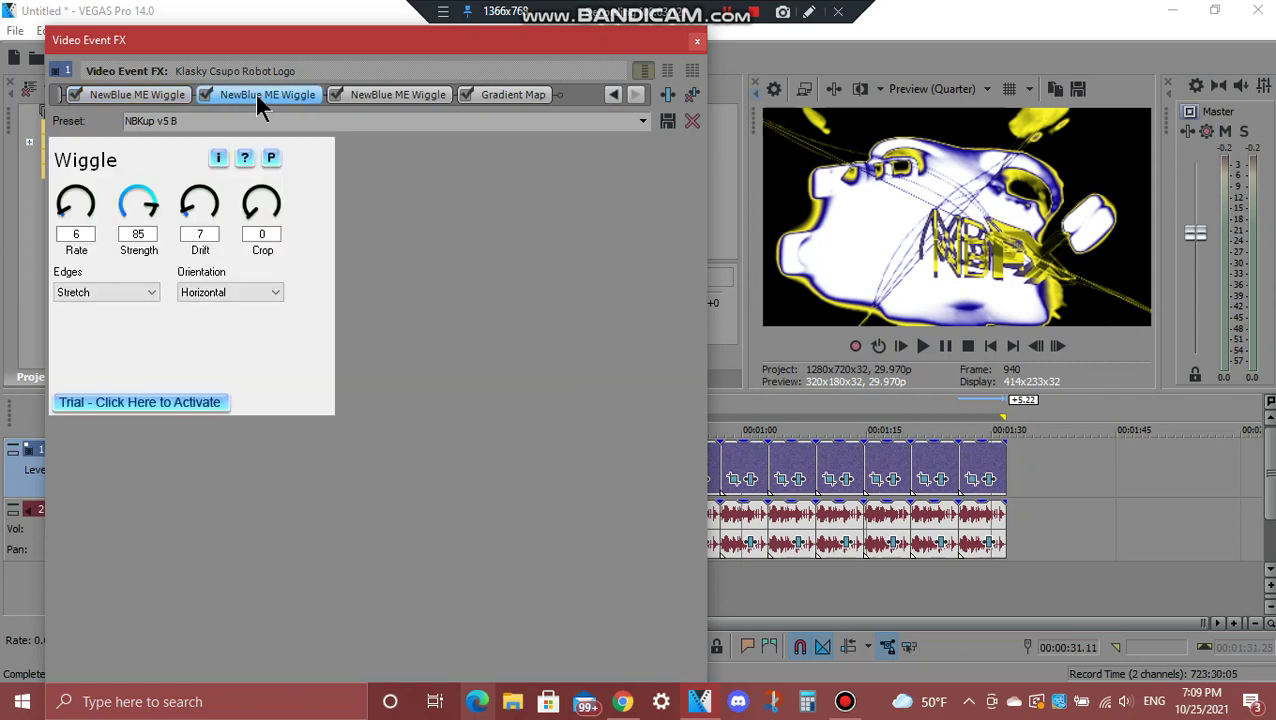
{"action": "left_click", "coordinate": [394, 95]}
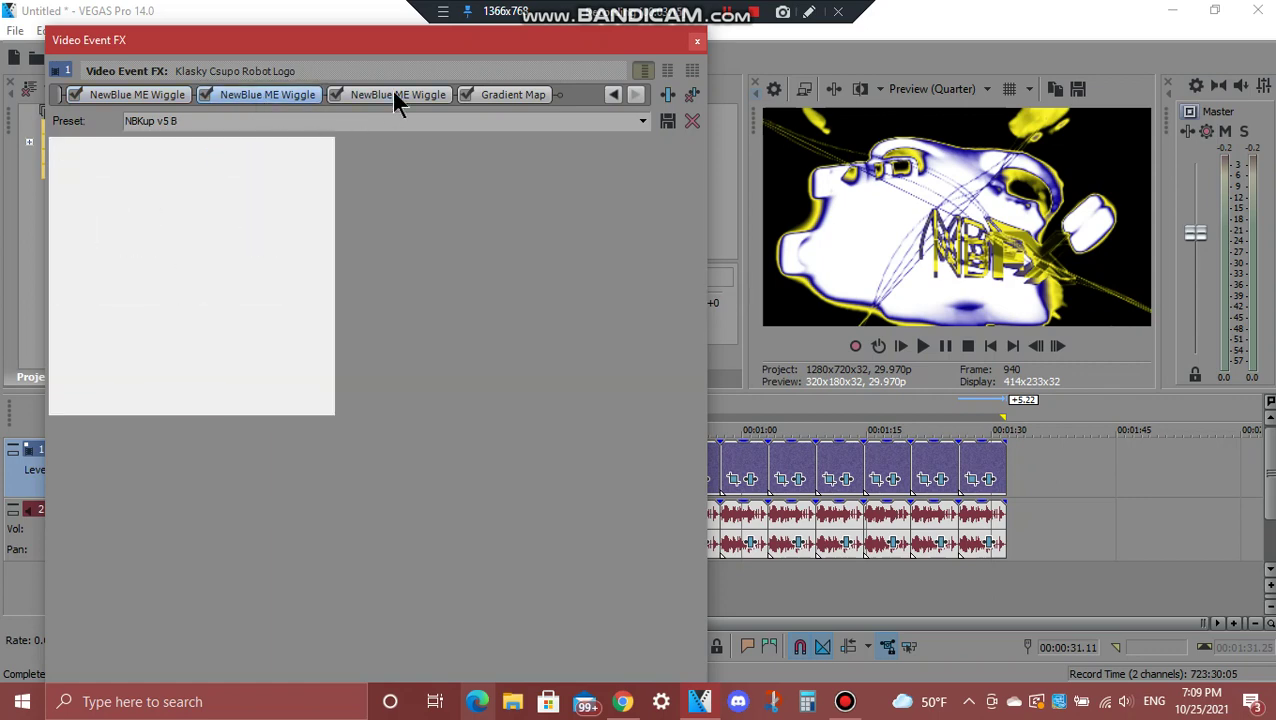
- Review every colour point of the sixth clip's Gradient Map from first to last and close its video effects
{"action": "left_click", "coordinate": [507, 97]}
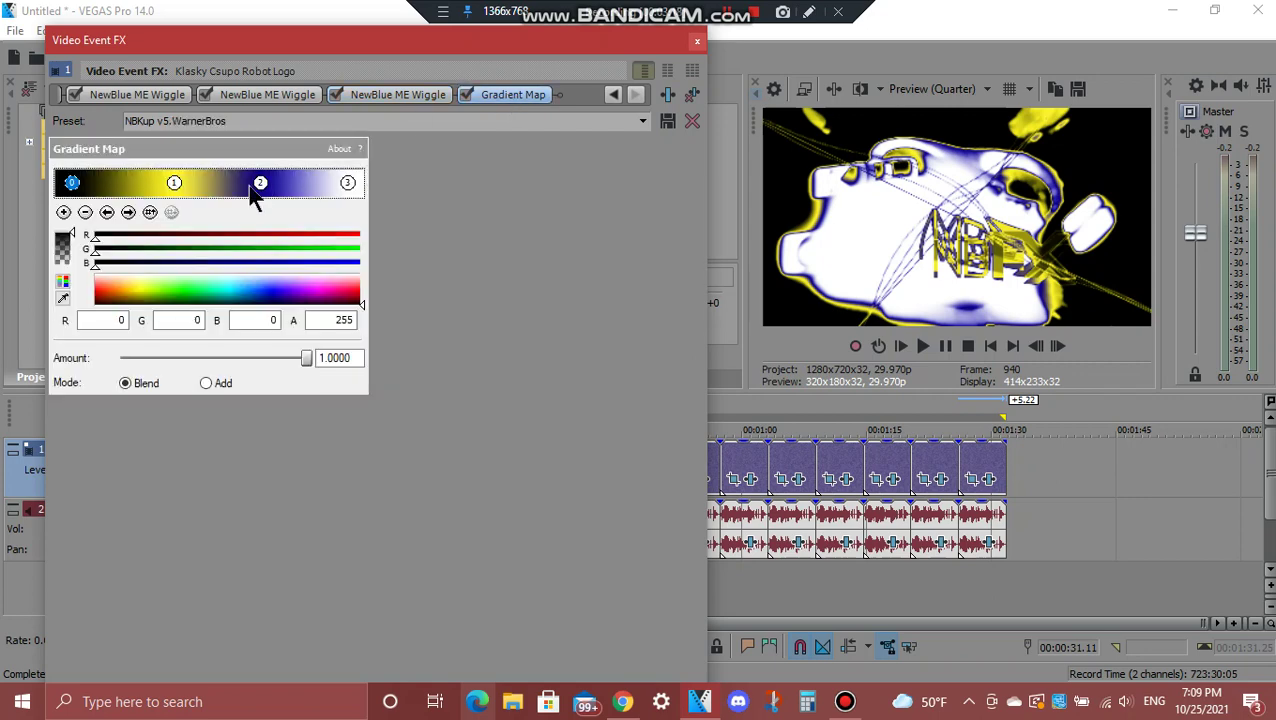
{"action": "left_click", "coordinate": [127, 213]}
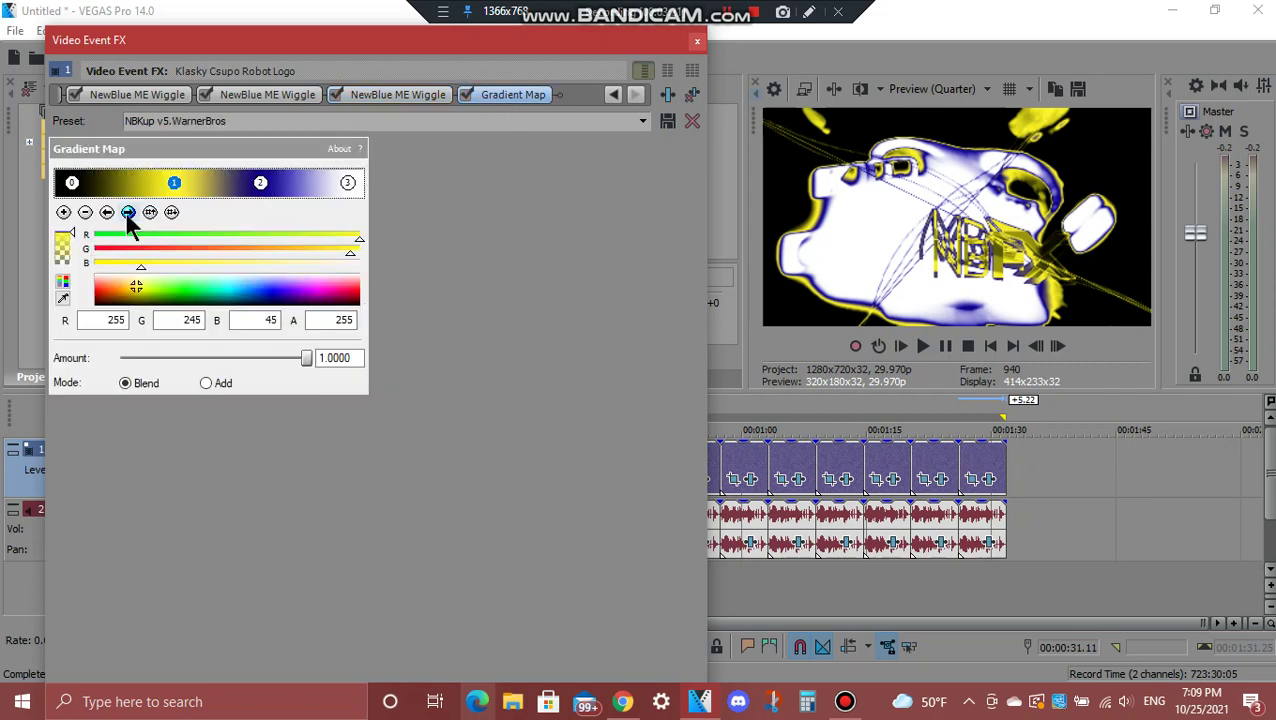
{"action": "left_click", "coordinate": [128, 213]}
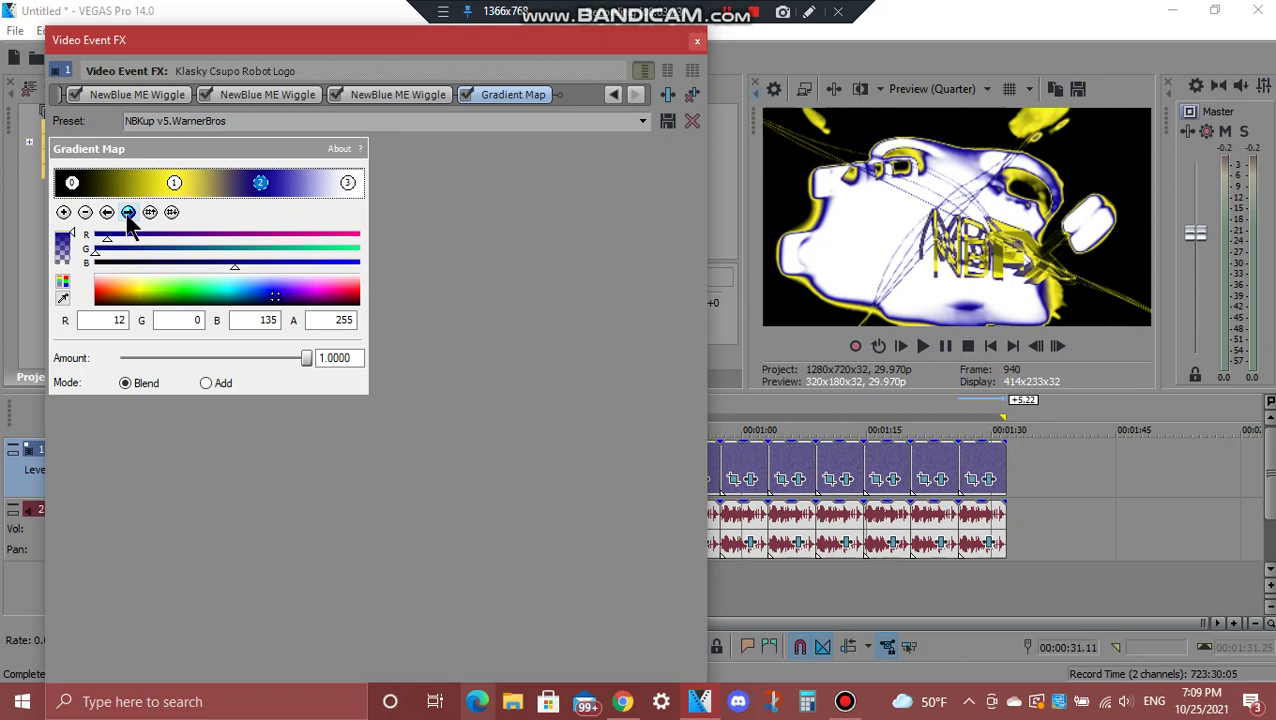
{"action": "left_click", "coordinate": [128, 213]}
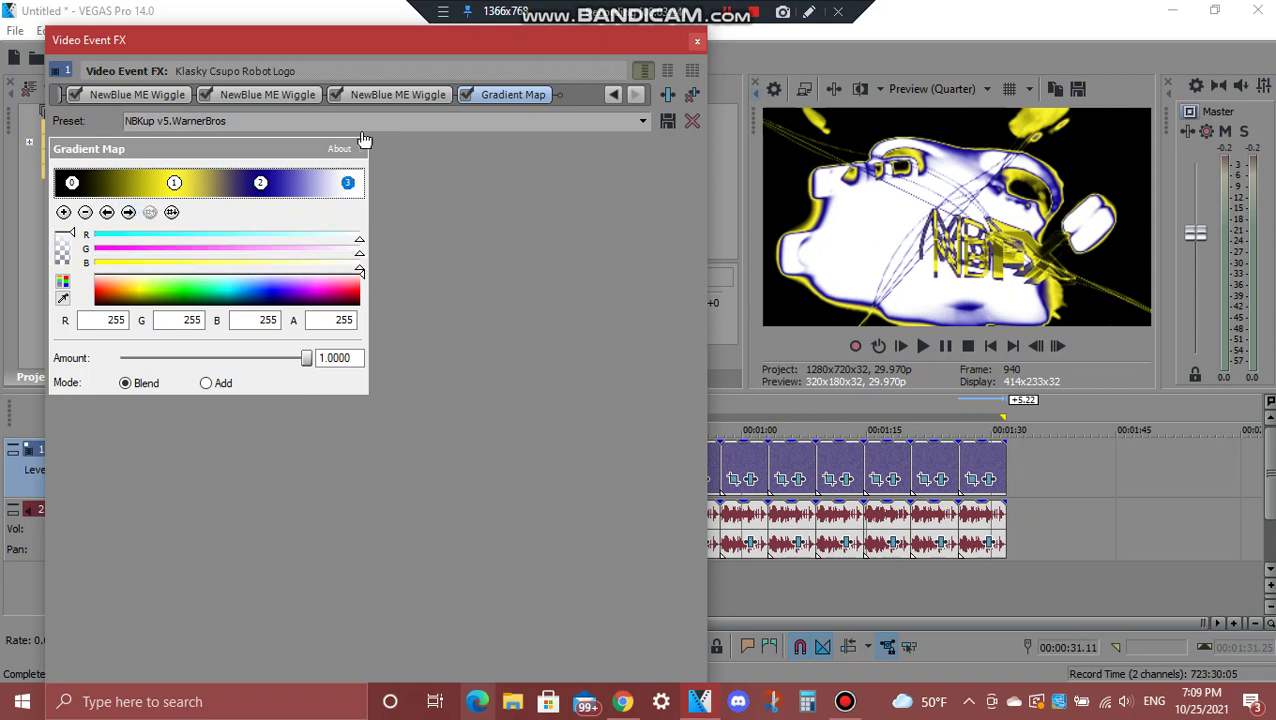
{"action": "left_click", "coordinate": [698, 44]}
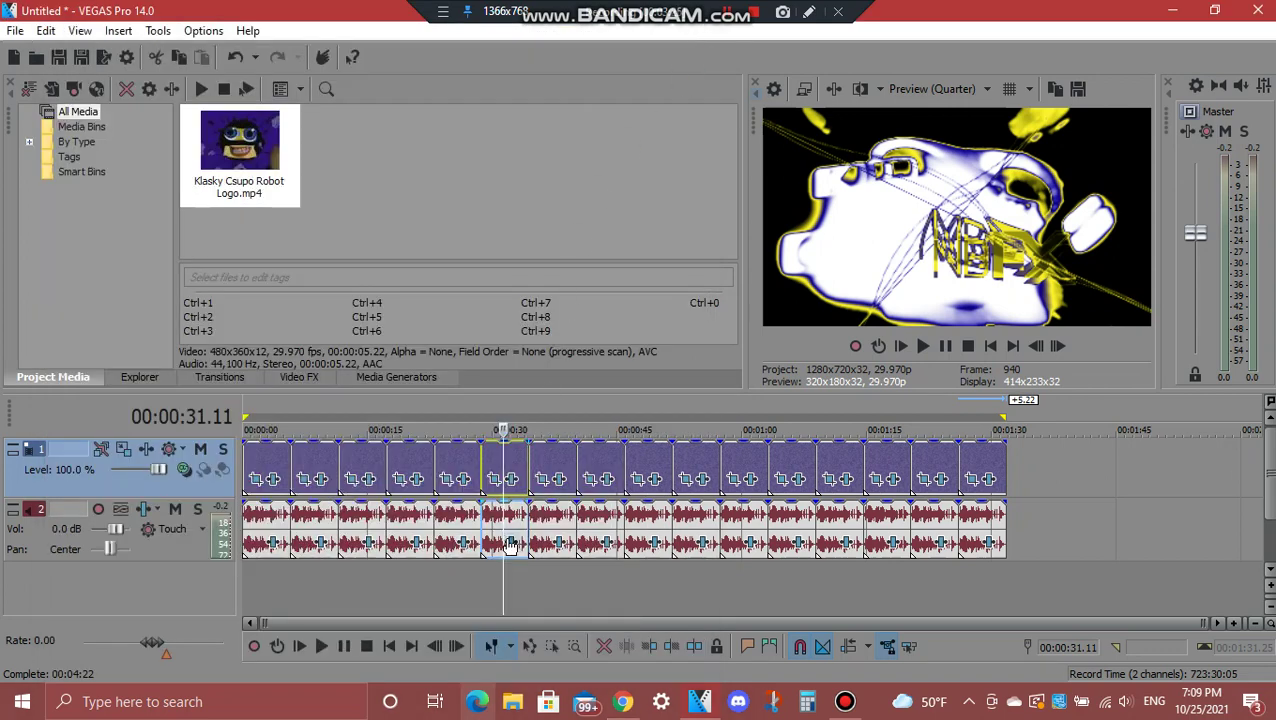
- Open the sixth clip's audio effects and look through the Orange Vocoder presets, choosing JAZZ VOCODER
{"action": "left_click", "coordinate": [369, 543]}
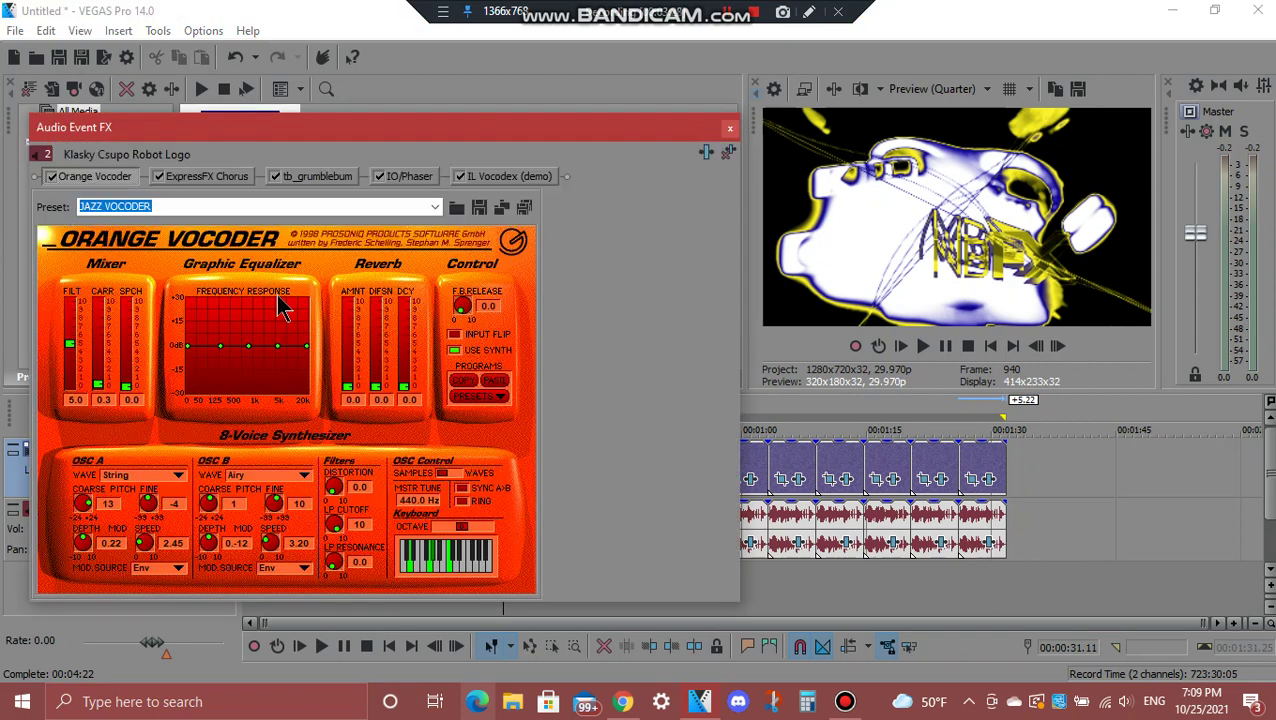
{"action": "left_click", "coordinate": [435, 207]}
{"action": "scroll", "coordinate": [437, 232], "scroll_direction": "up", "scroll_amount": 3}
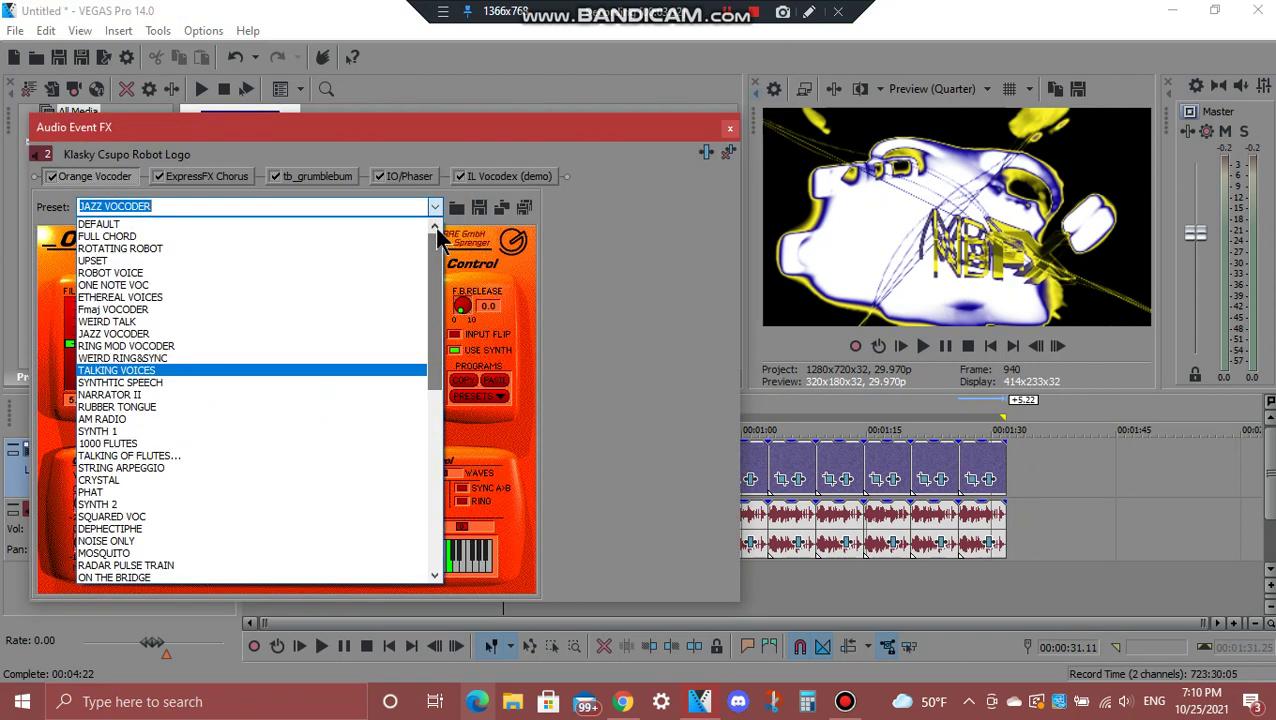
{"action": "left_click", "coordinate": [130, 333]}
- Review the sixth clip's ExpressFX Chorus, tb_grumblebum and IO/Phaser audio effects
{"action": "left_click", "coordinate": [217, 179]}
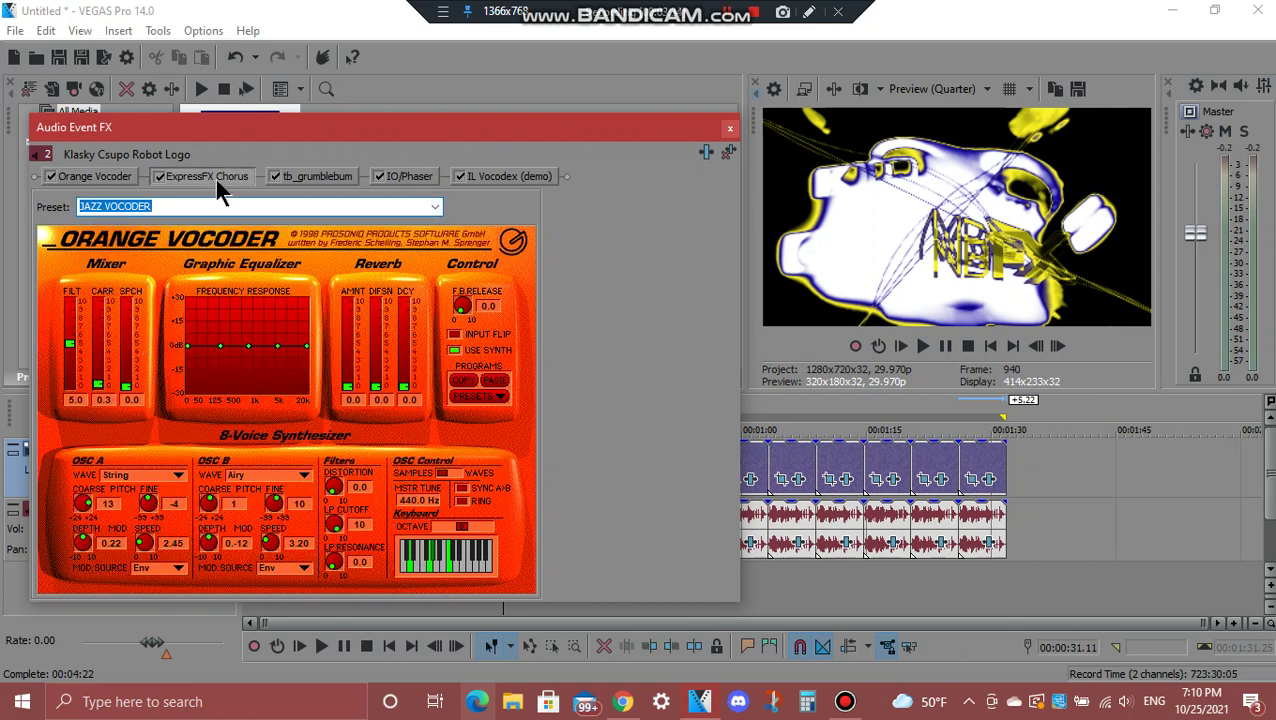
{"action": "left_click", "coordinate": [326, 178]}
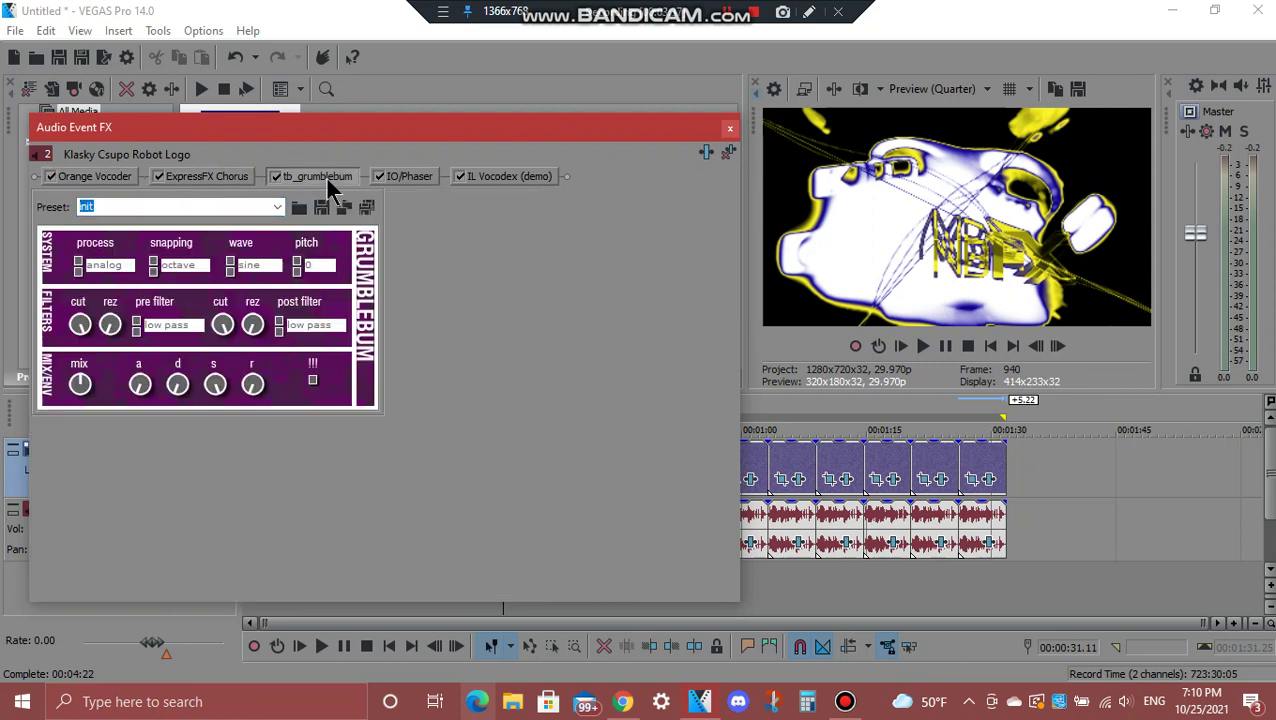
{"action": "left_click", "coordinate": [405, 177]}
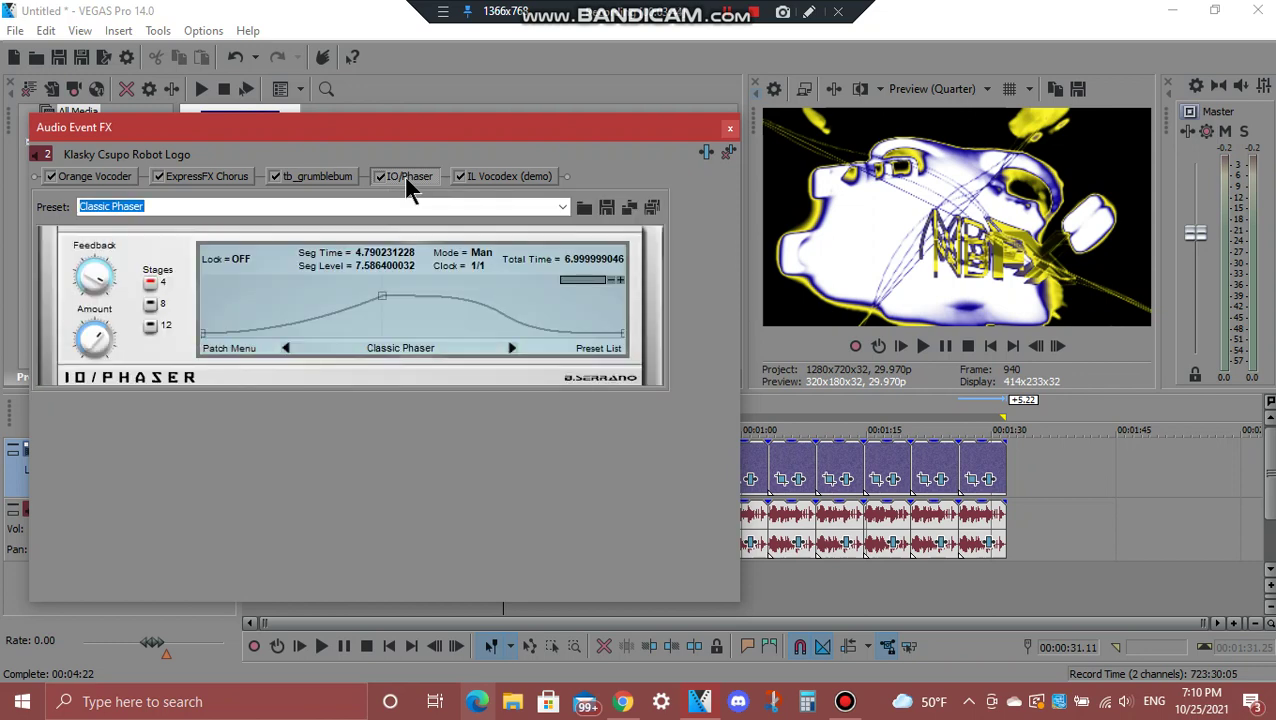
- Review the sixth clip's IL Vocodex settings from the mixer down to the keyboard and close its audio effects
{"action": "left_click", "coordinate": [490, 177]}
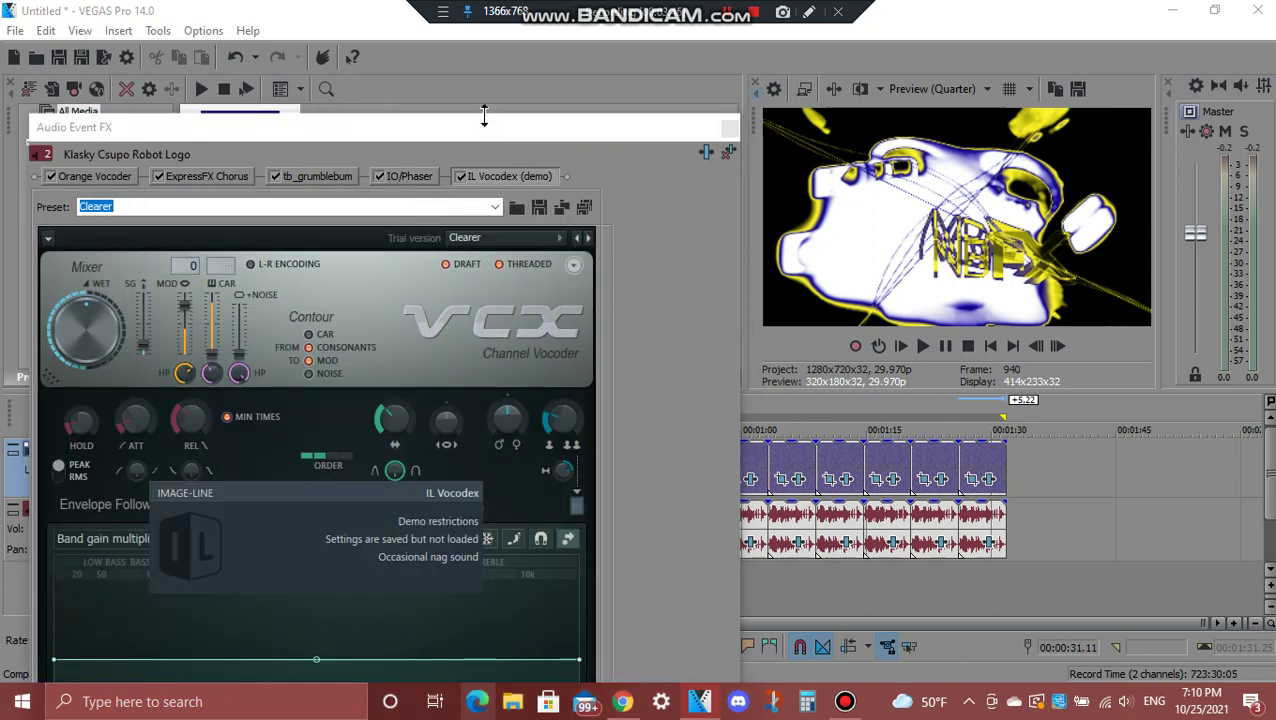
{"action": "left_click_drag", "start_coordinate": [484, 138], "coordinate": [476, 98]}
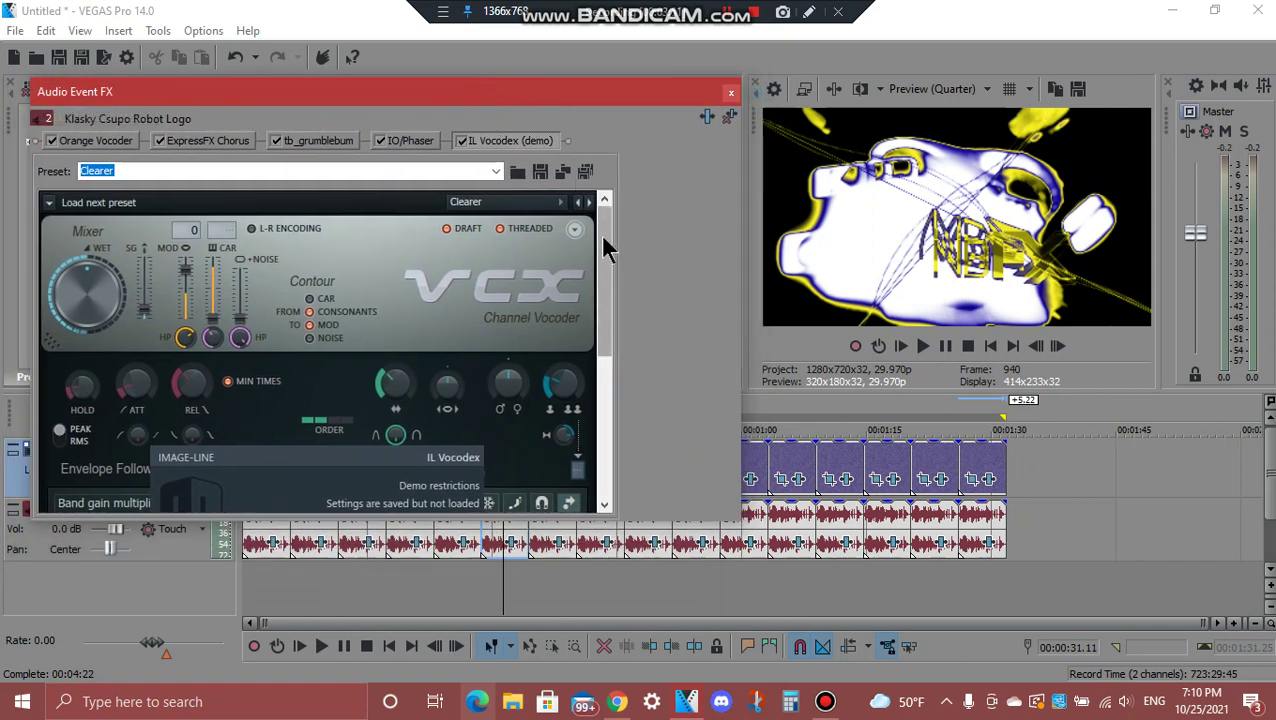
{"action": "left_click_drag", "start_coordinate": [602, 233], "coordinate": [604, 421]}
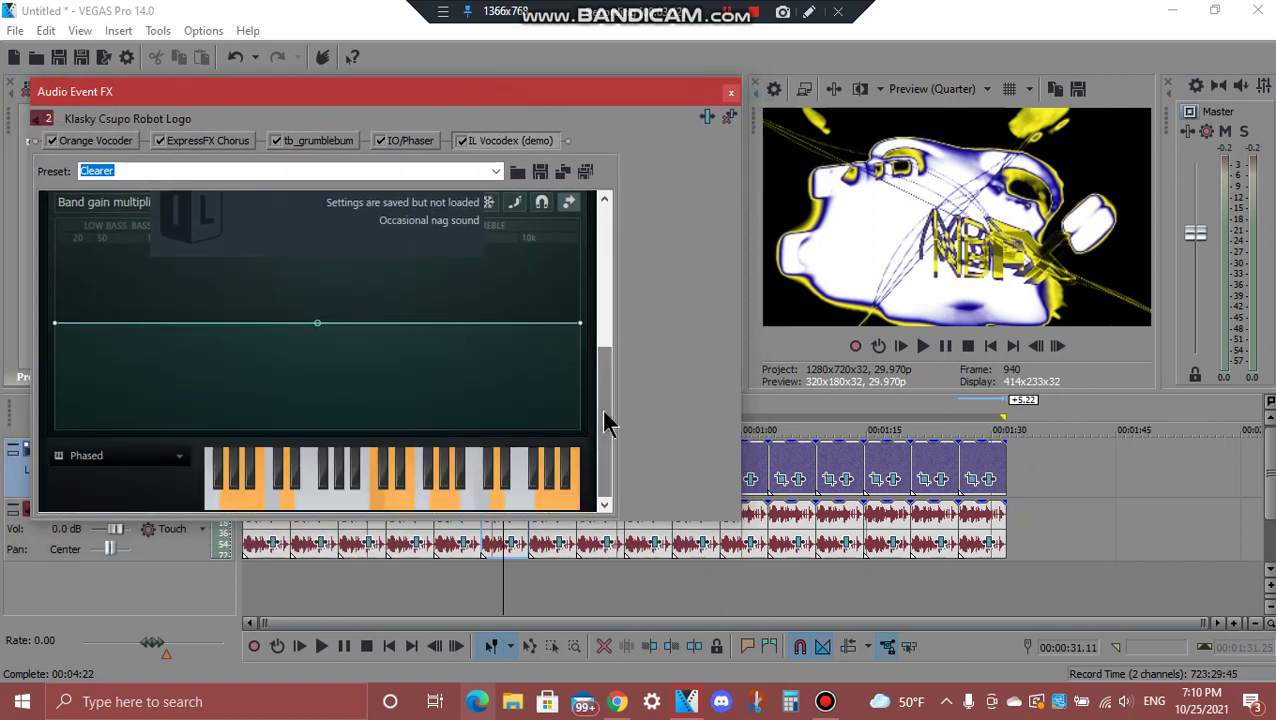
{"action": "left_click", "coordinate": [730, 94]}
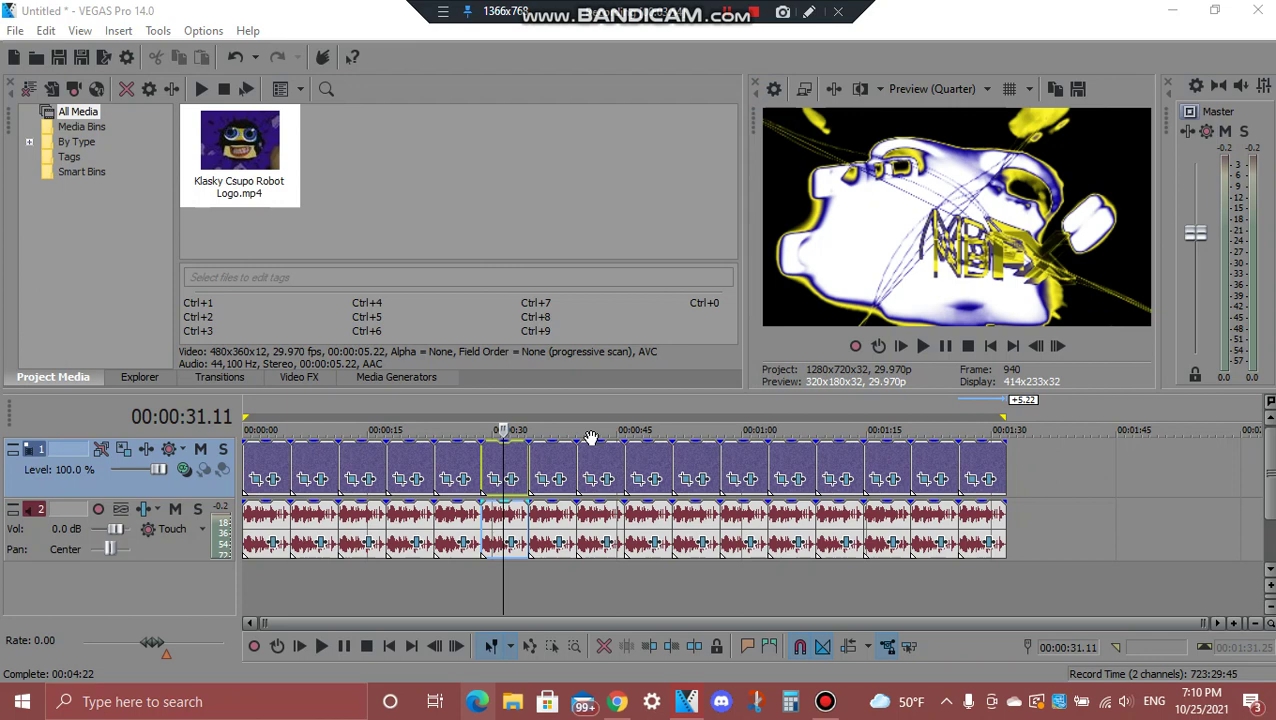
- Preview the seventh clip and review every colour point of its Gradient Map video effect
{"action": "left_click", "coordinate": [549, 475]}
{"action": "left_click", "coordinate": [558, 480]}
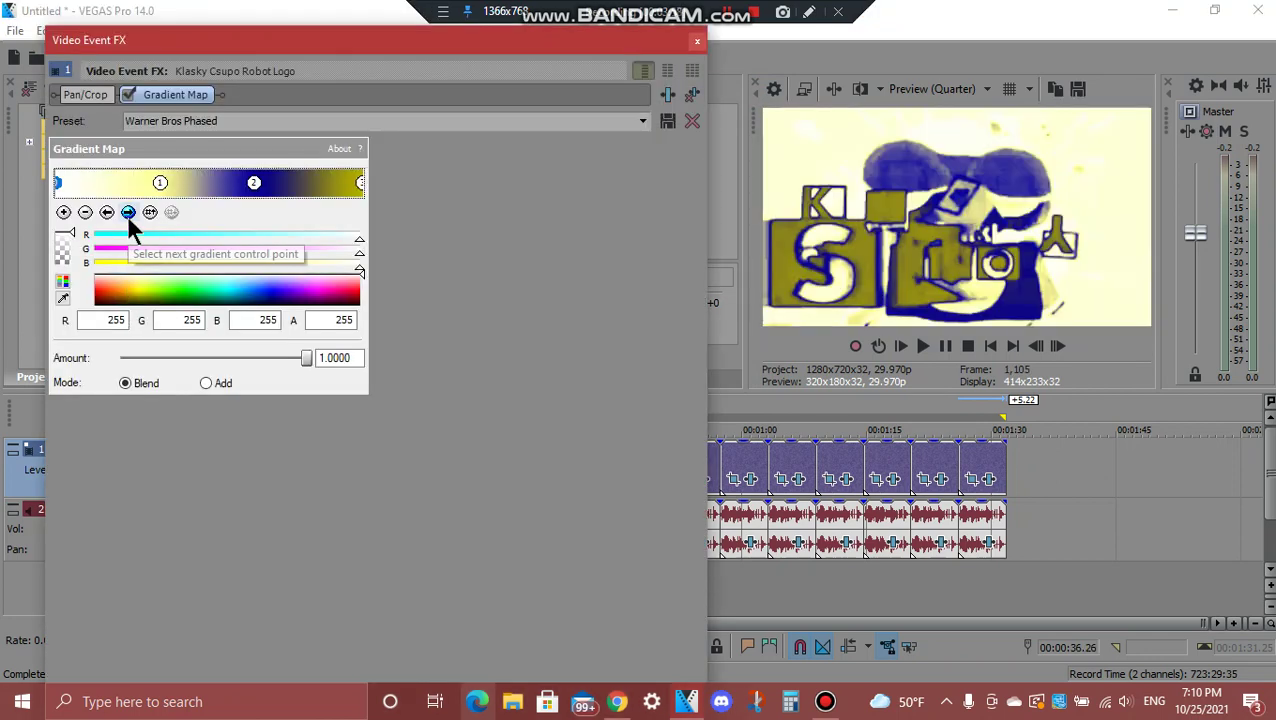
{"action": "left_click", "coordinate": [128, 212]}
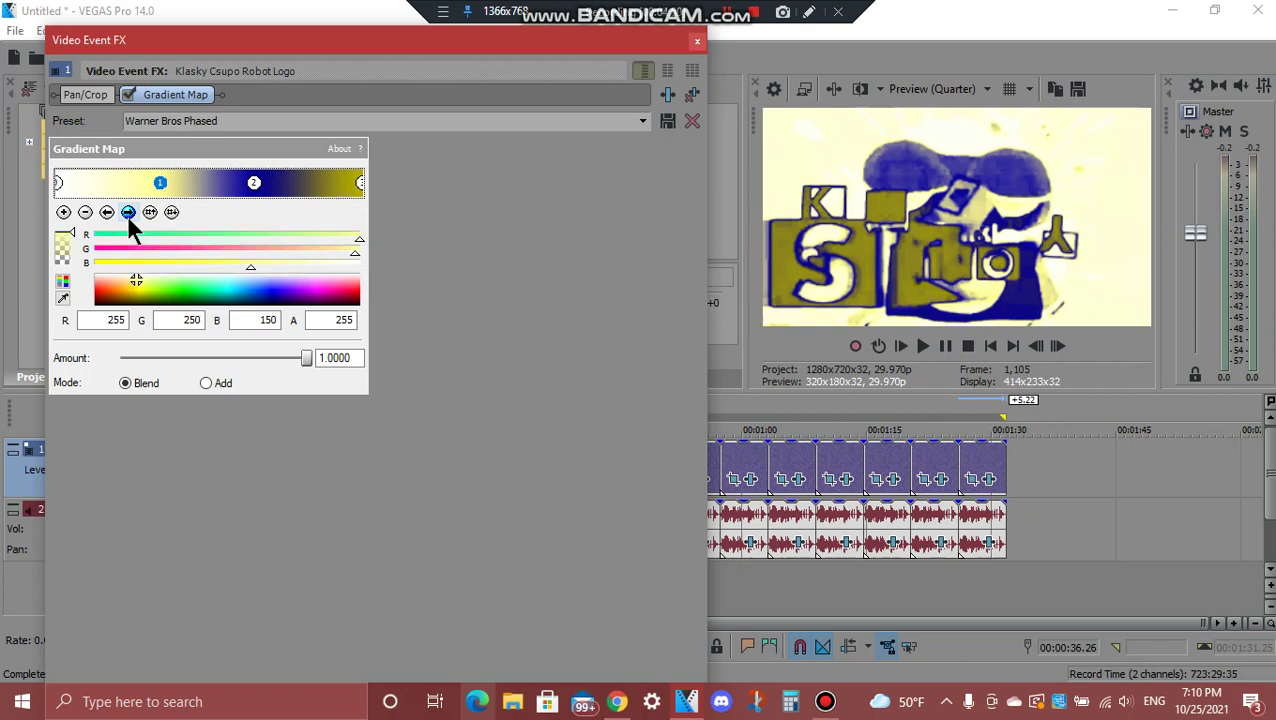
{"action": "left_click", "coordinate": [128, 212]}
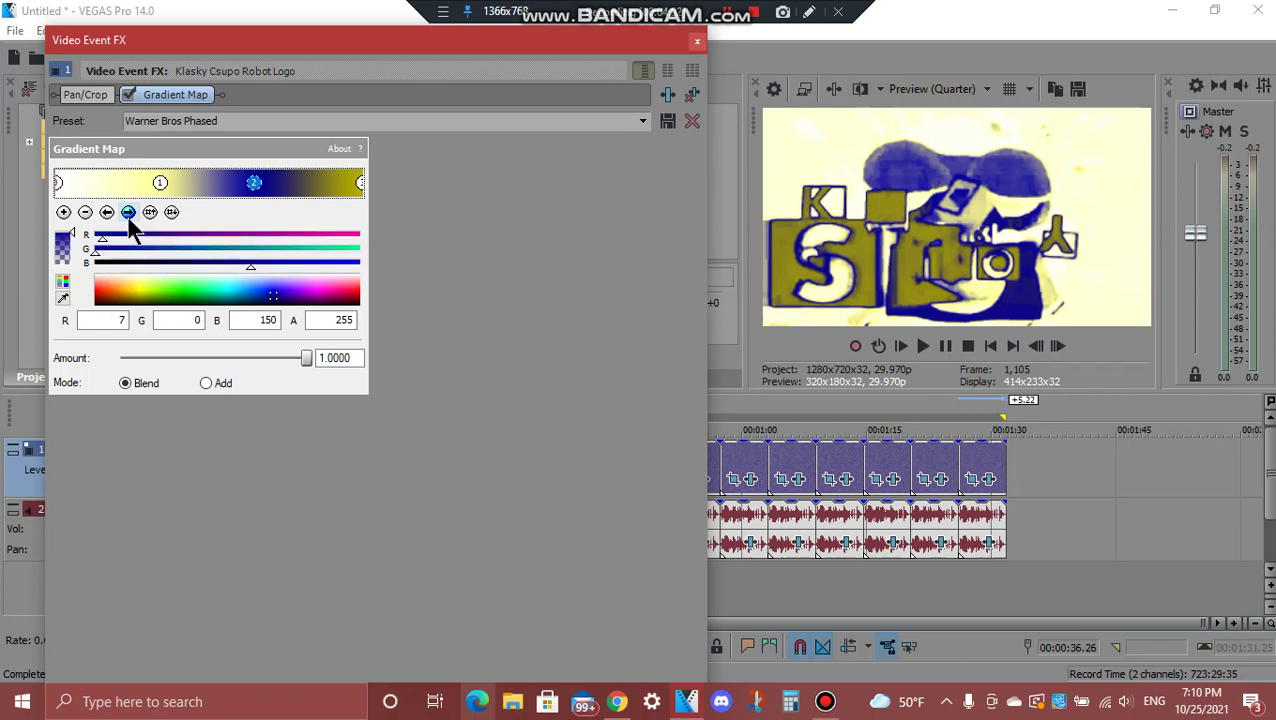
{"action": "left_click", "coordinate": [128, 212]}
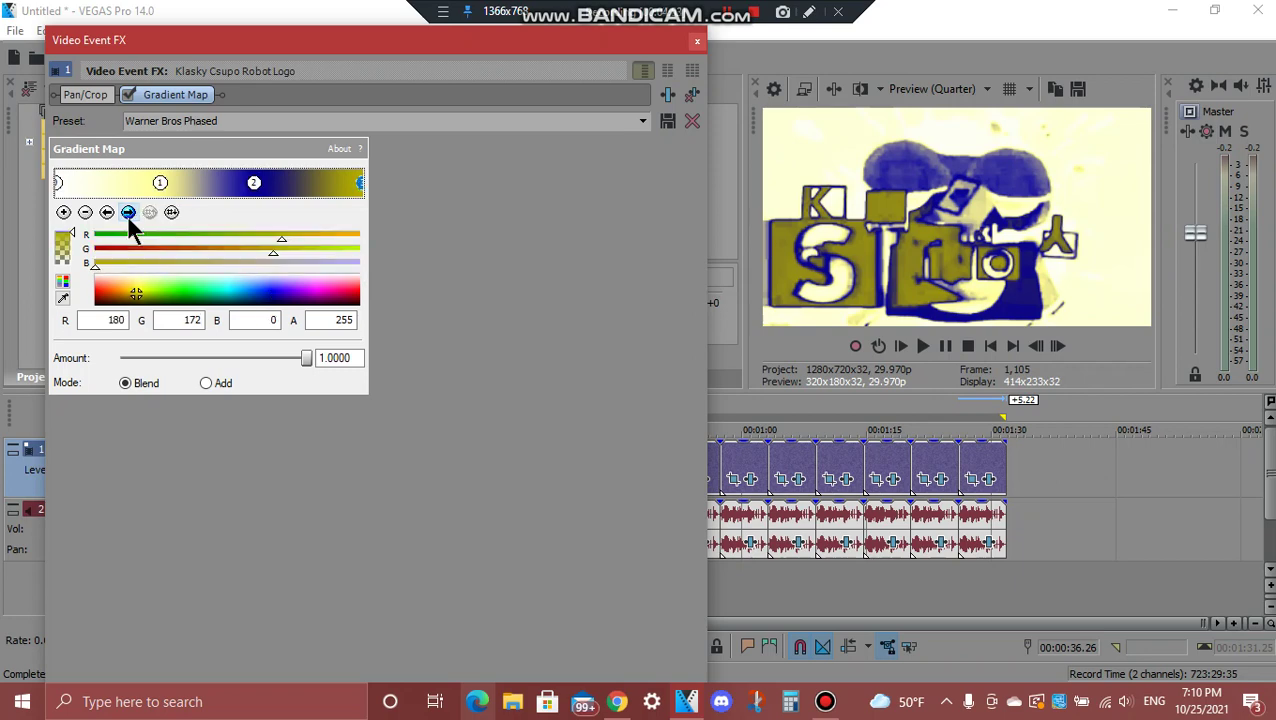
{"action": "left_click", "coordinate": [697, 45]}
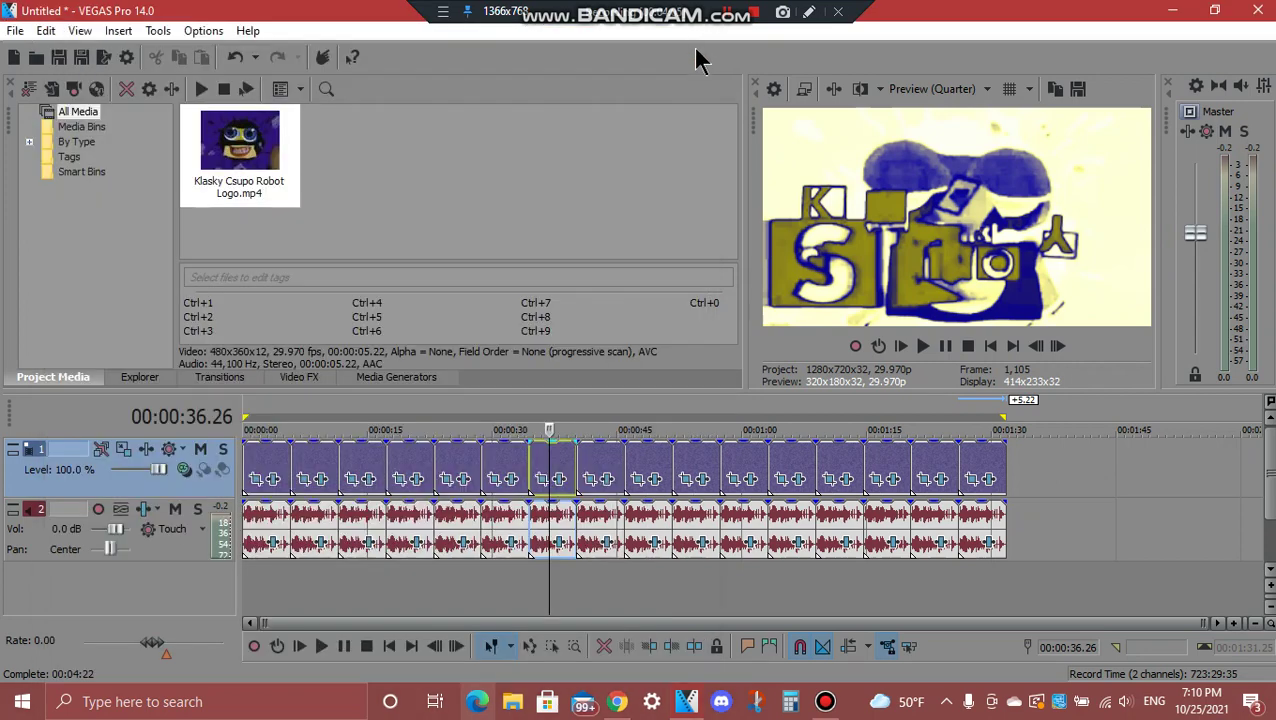
- Review the seventh clip's IL Vocodex audio effect from its mixer down to its keyboard
{"action": "left_click", "coordinate": [563, 545]}
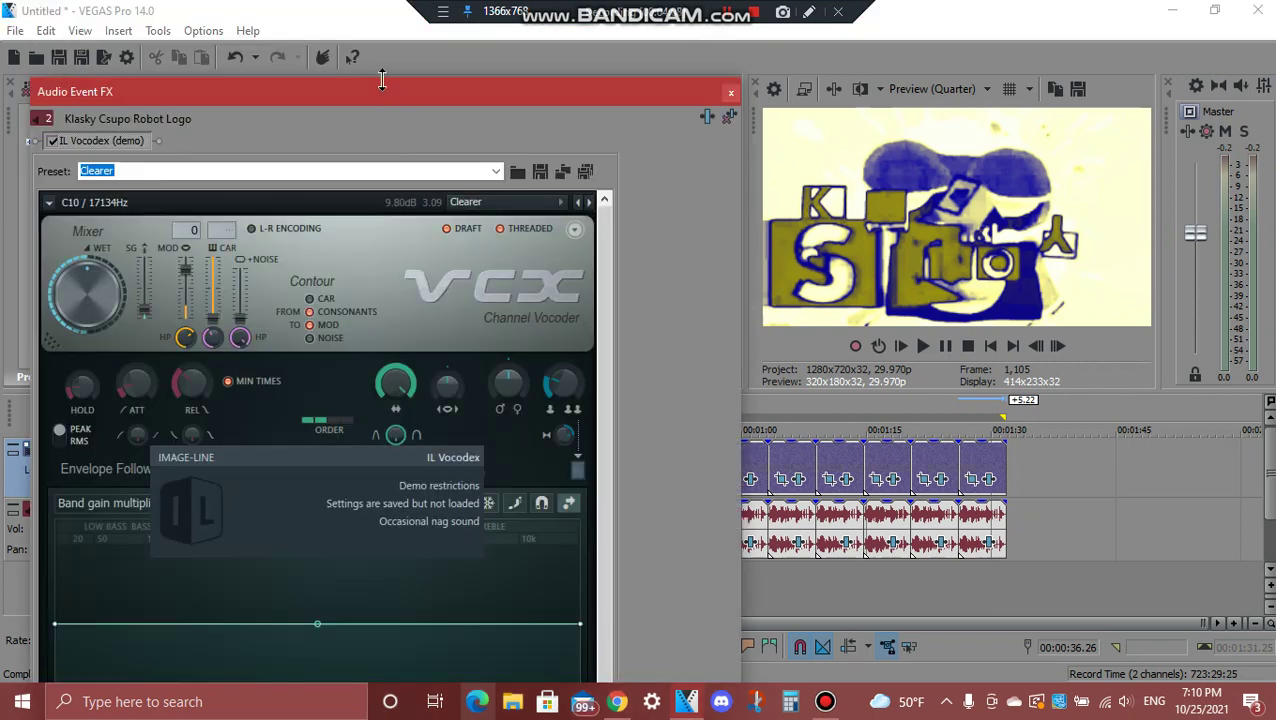
{"action": "mouse_move", "coordinate": [383, 80]}
{"action": "left_mouse_down"}
{"action": "mouse_move", "coordinate": [367, 350]}
{"action": "mouse_move", "coordinate": [401, 88]}
{"action": "left_mouse_up"}
{"action": "left_click_drag", "start_coordinate": [627, 265], "coordinate": [646, 428]}
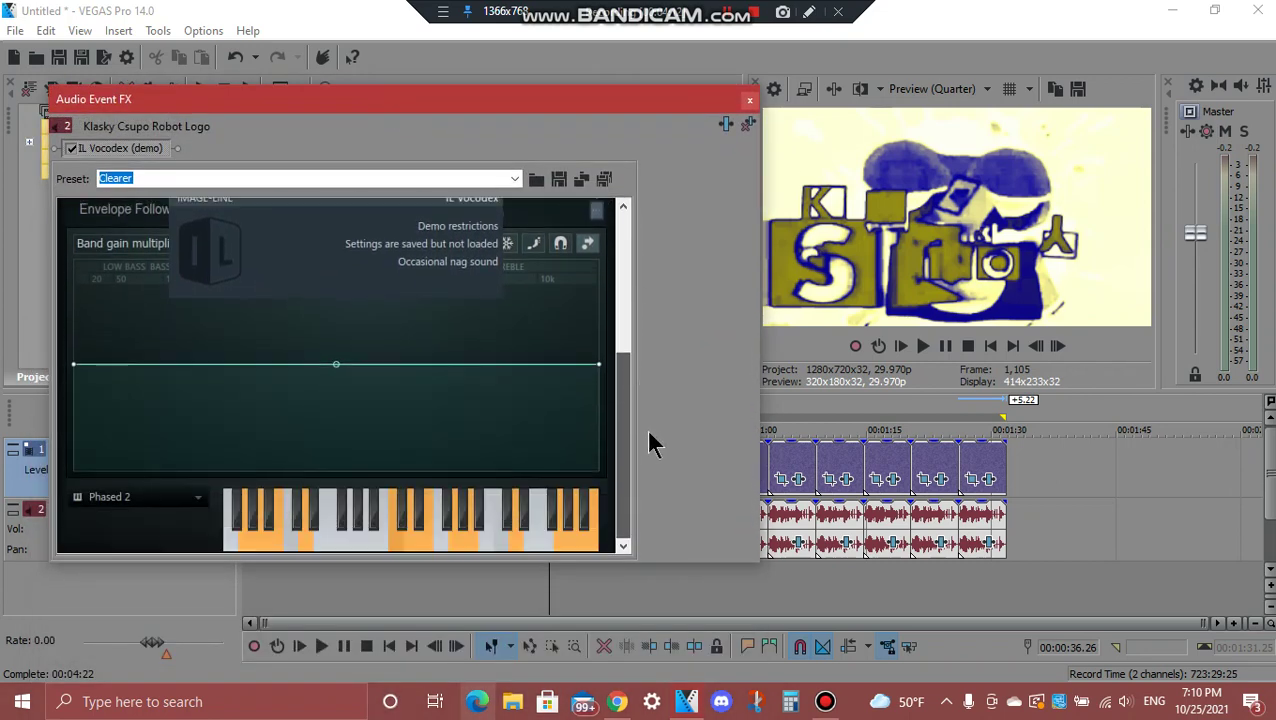
{"action": "left_click", "coordinate": [750, 101]}
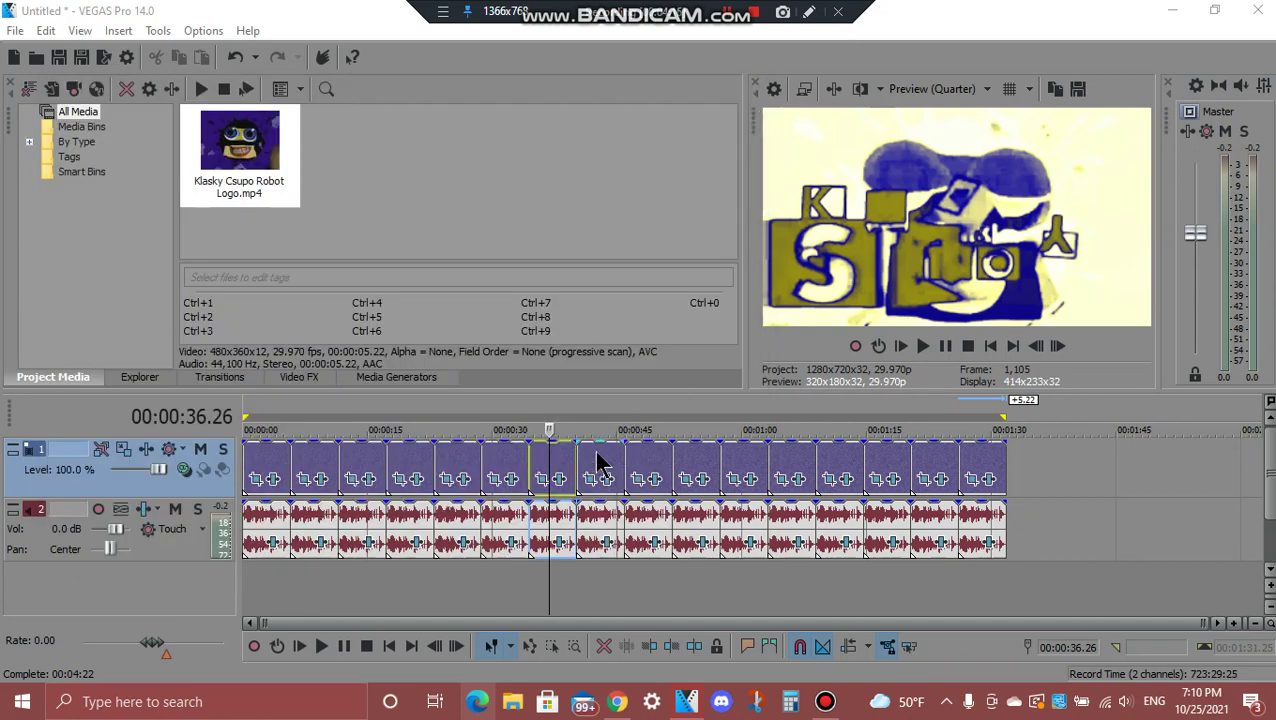
- Preview the eighth clip and review every colour point of its Gradient Map video effect
{"action": "left_click", "coordinate": [605, 474]}
{"action": "left_click", "coordinate": [607, 480]}
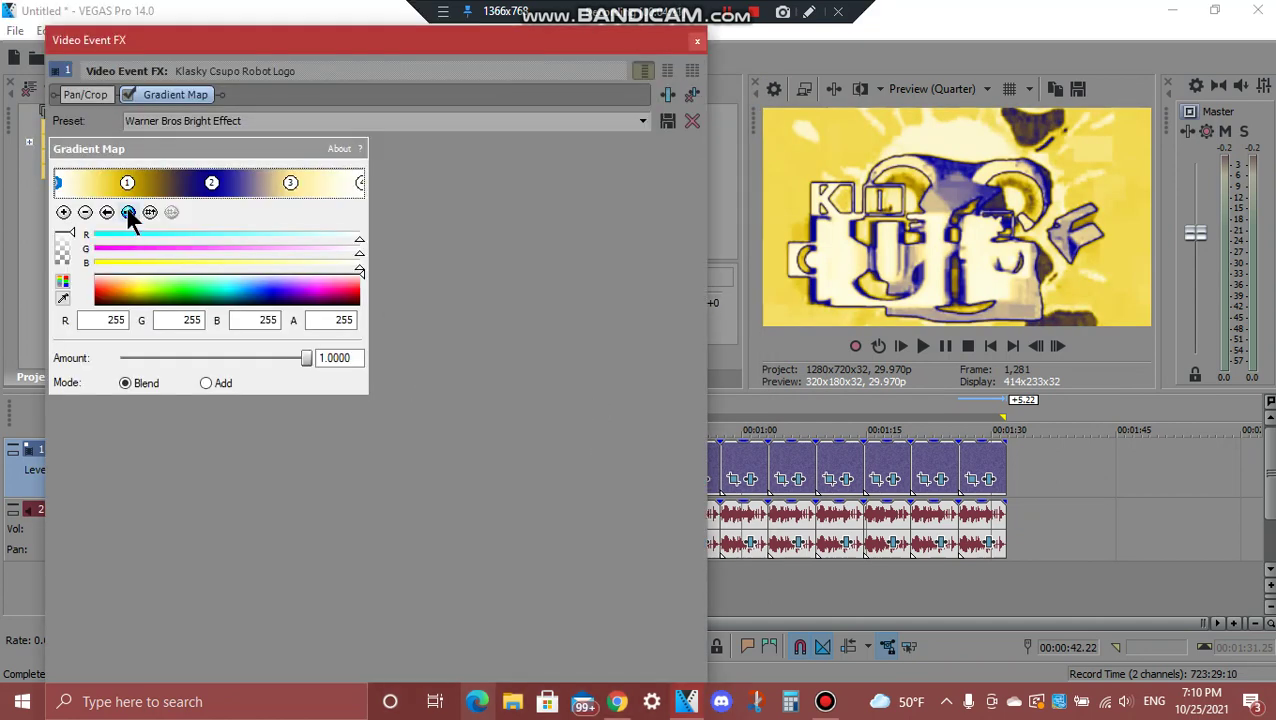
{"action": "left_click", "coordinate": [128, 212]}
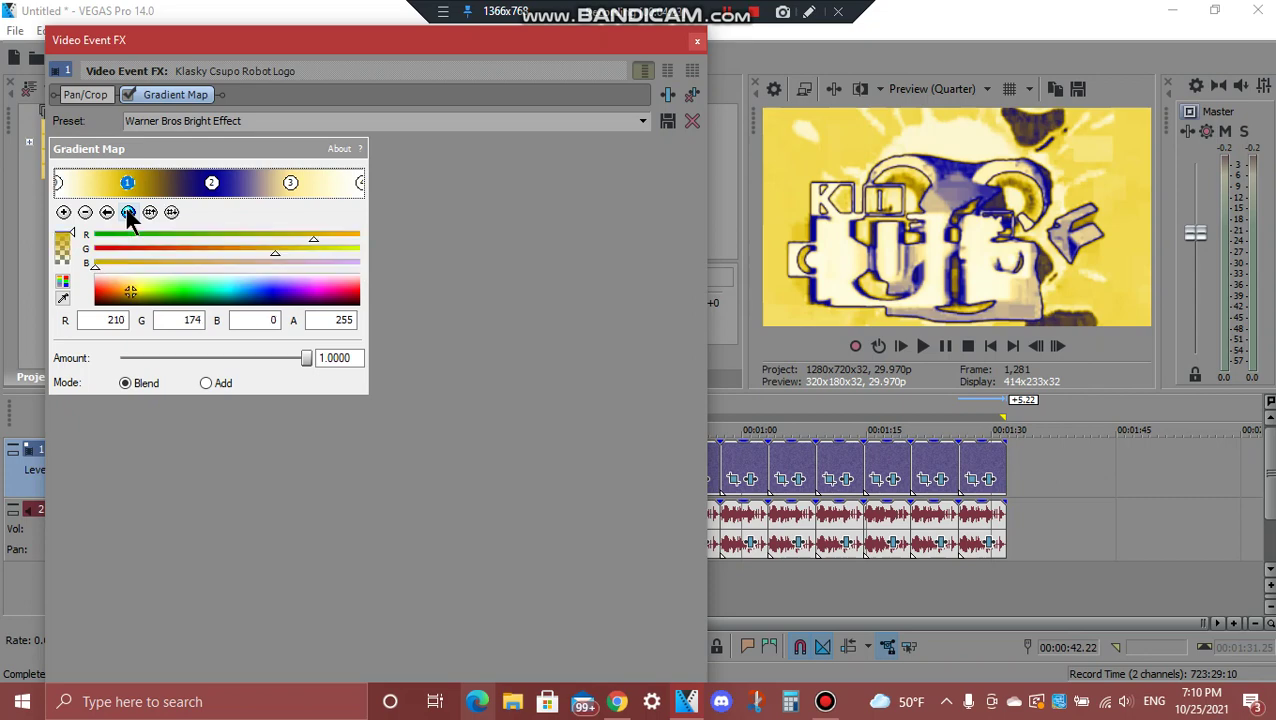
{"action": "left_click", "coordinate": [128, 212]}
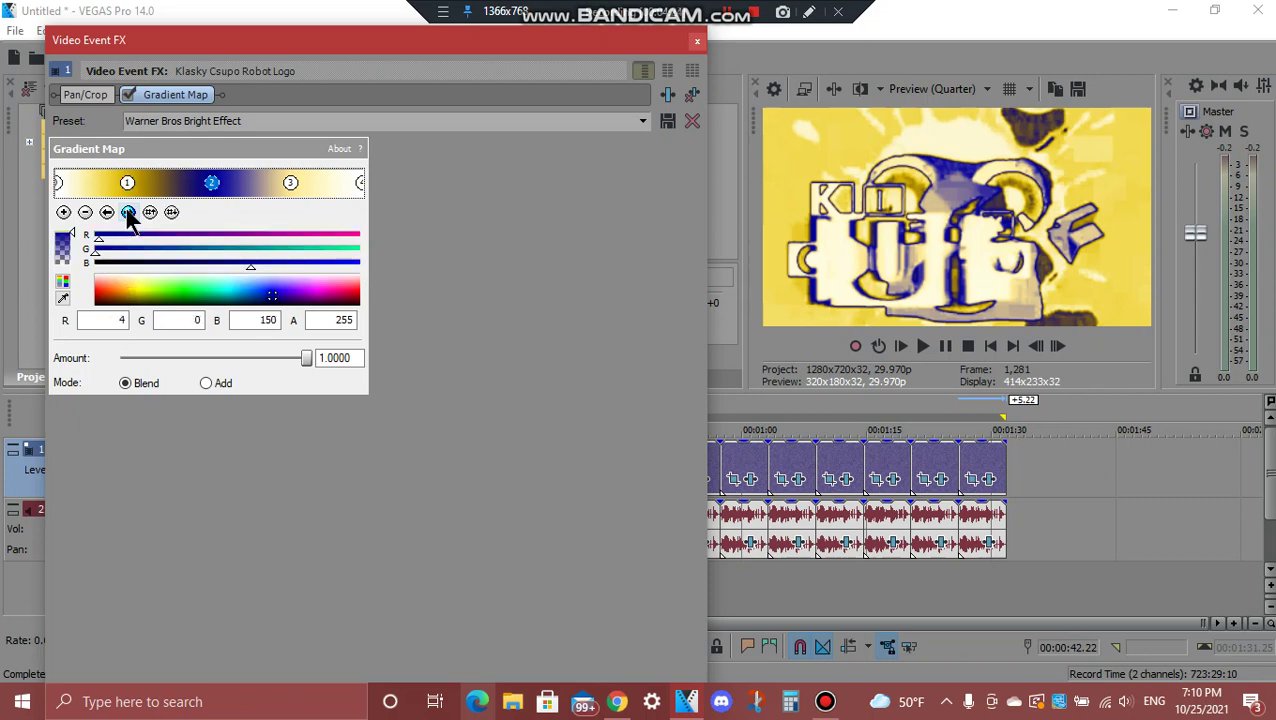
{"action": "left_click", "coordinate": [128, 212]}
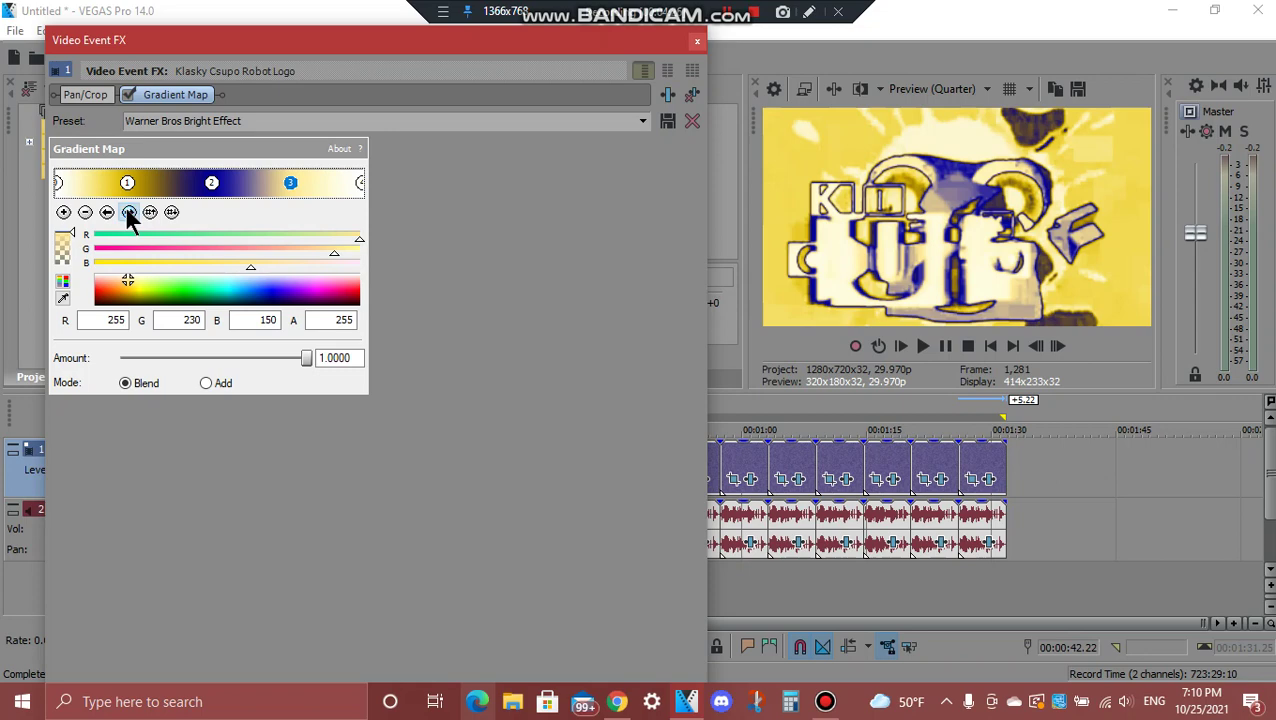
{"action": "left_click", "coordinate": [128, 212]}
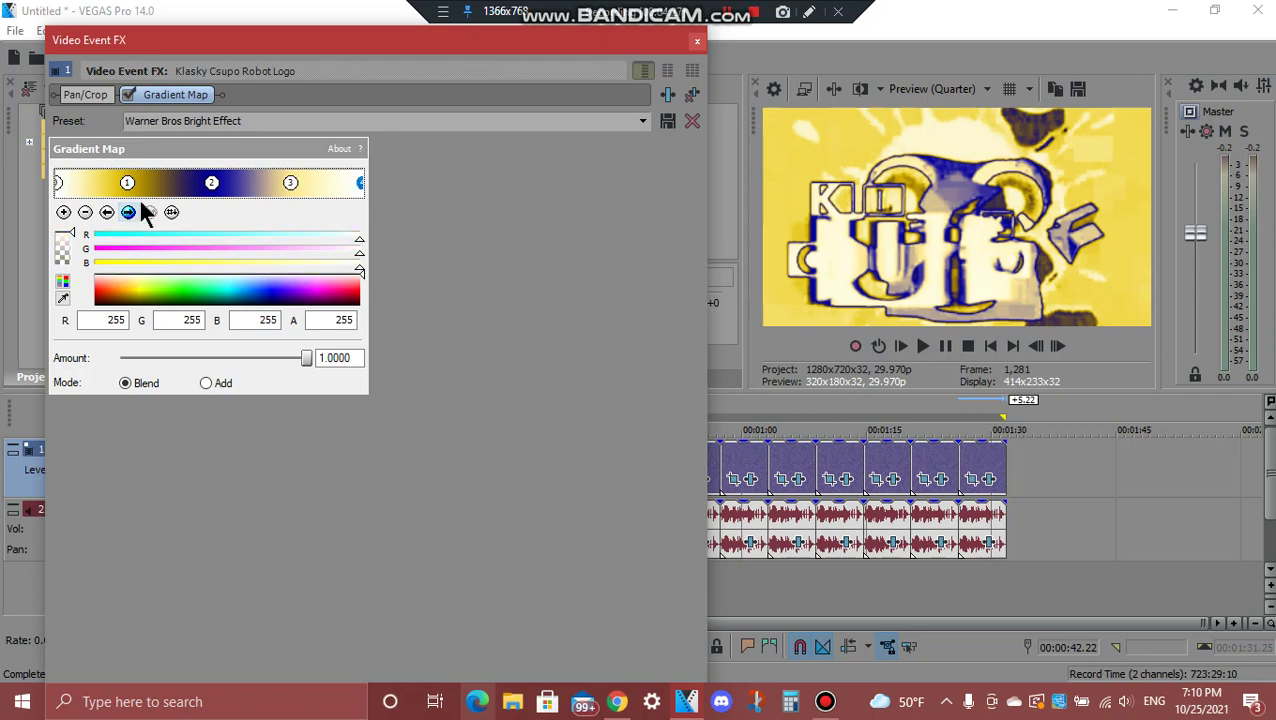
{"action": "left_click", "coordinate": [699, 41]}
- Review the eighth clip's IL Vocodex audio effect from its mixer down to its keyboard and close it
{"action": "left_click", "coordinate": [612, 548]}
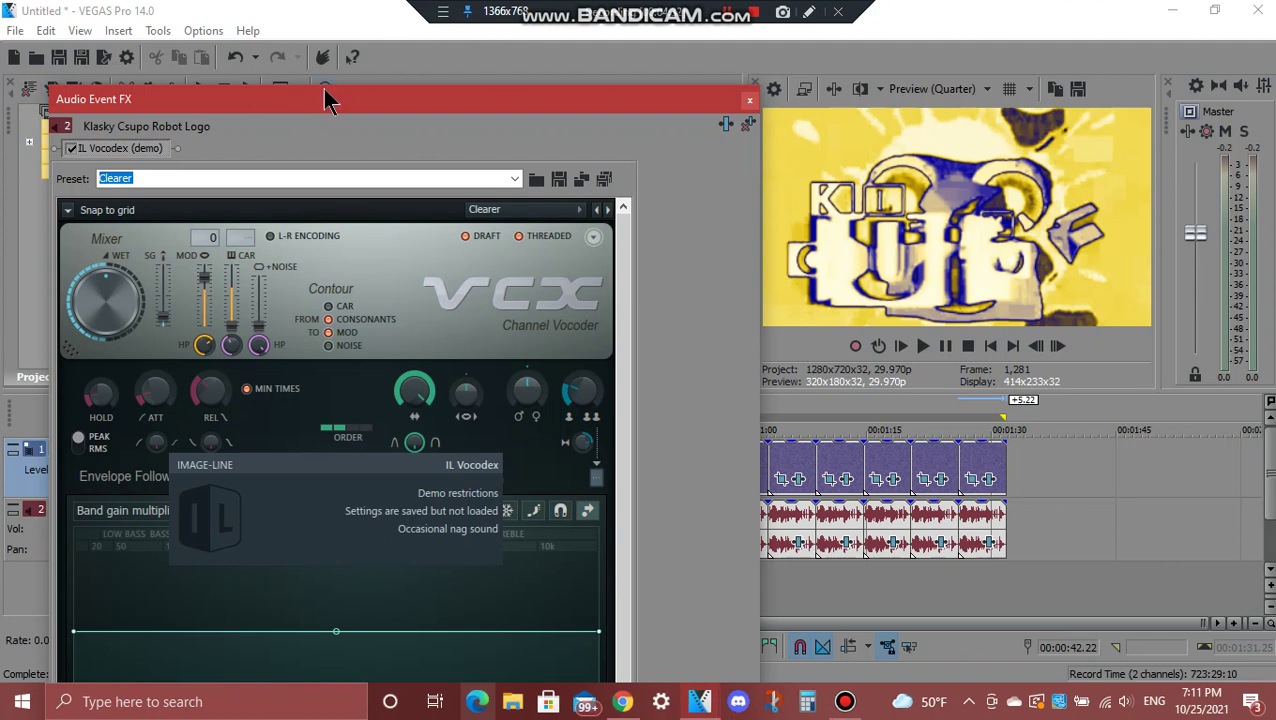
{"action": "left_click_drag", "start_coordinate": [323, 90], "coordinate": [376, 112]}
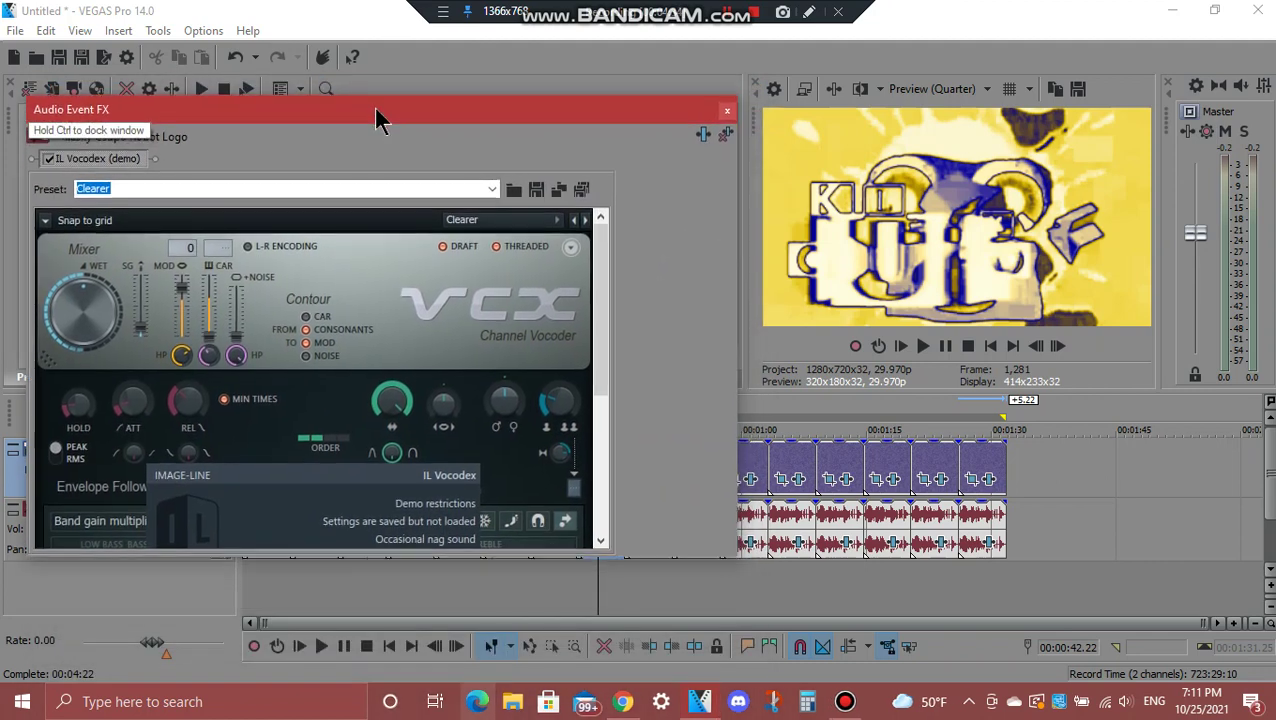
{"action": "left_click_drag", "start_coordinate": [598, 262], "coordinate": [617, 428]}
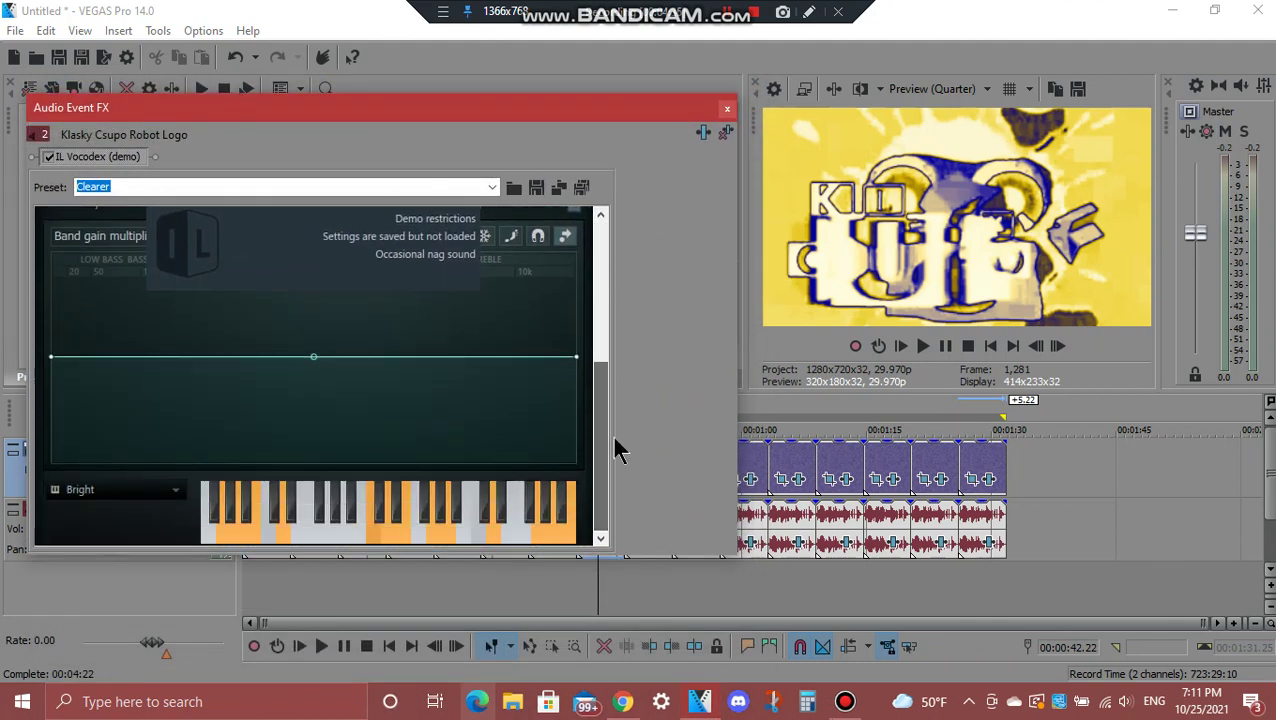
{"action": "left_click", "coordinate": [726, 108]}
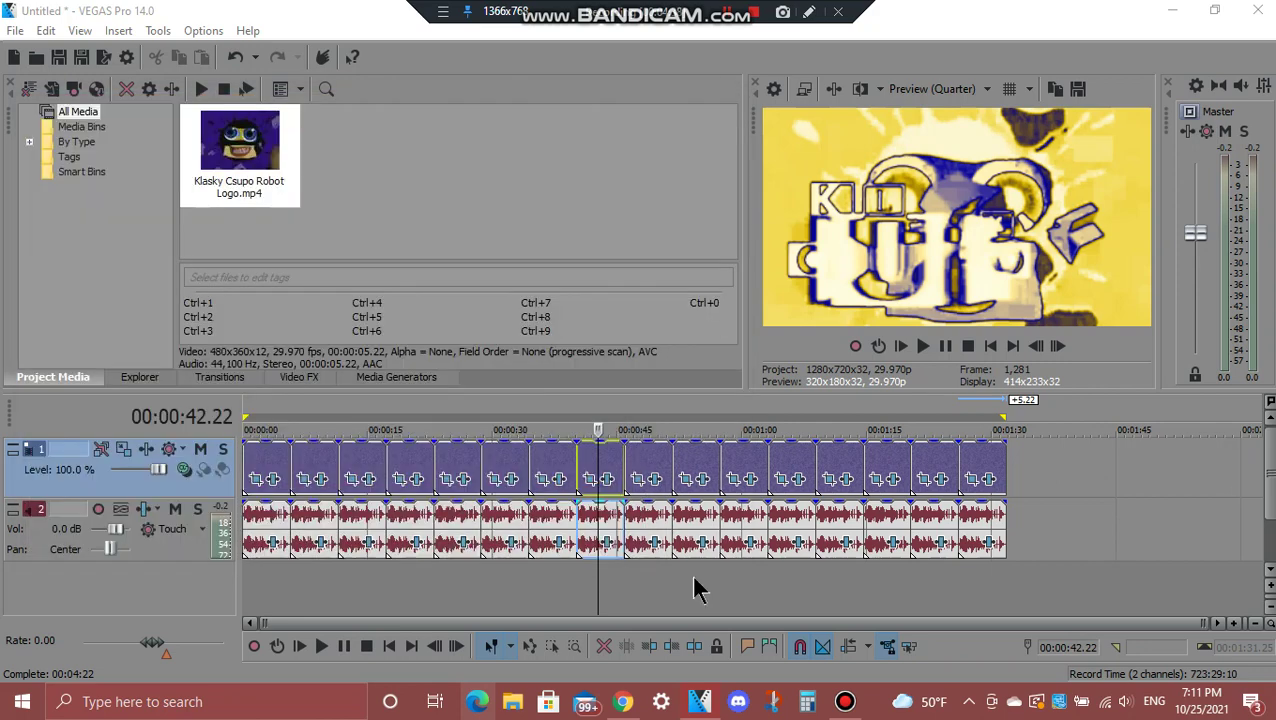
- Preview the ninth clip and review every colour point of its Gradient Map video effect
{"action": "left_click", "coordinate": [644, 490]}
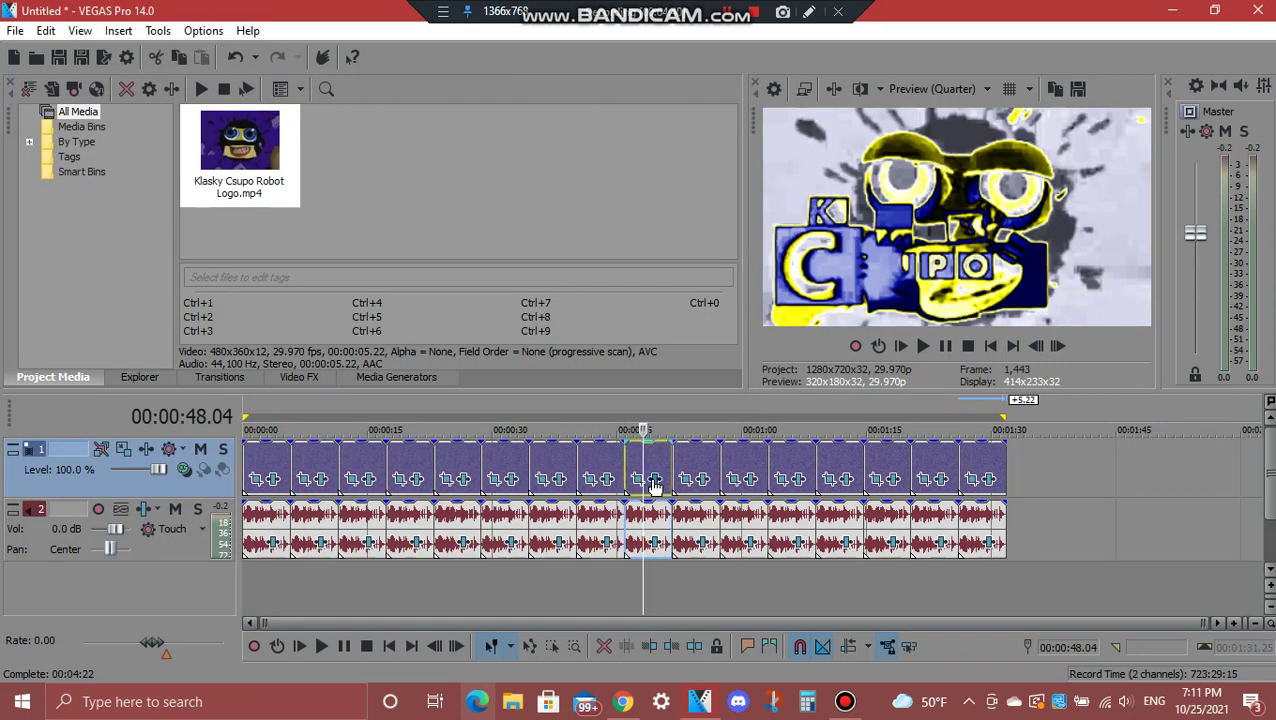
{"action": "left_click", "coordinate": [652, 482]}
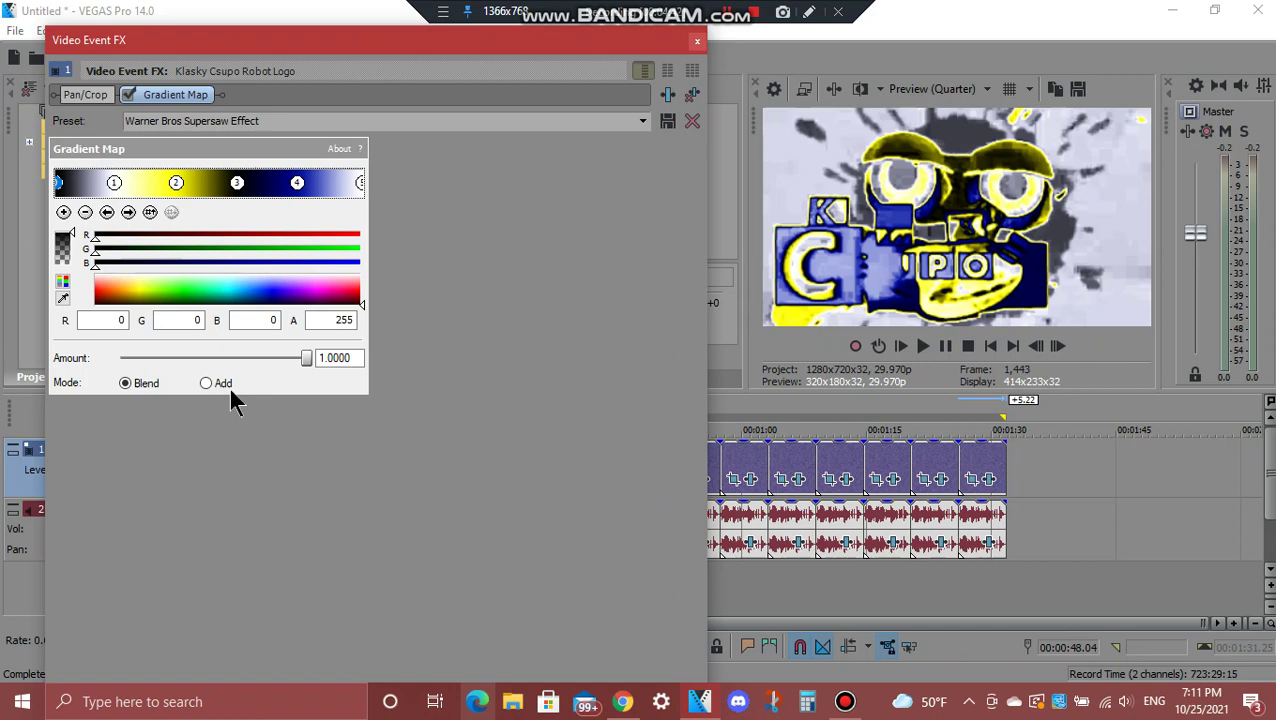
{"action": "left_click", "coordinate": [128, 212]}
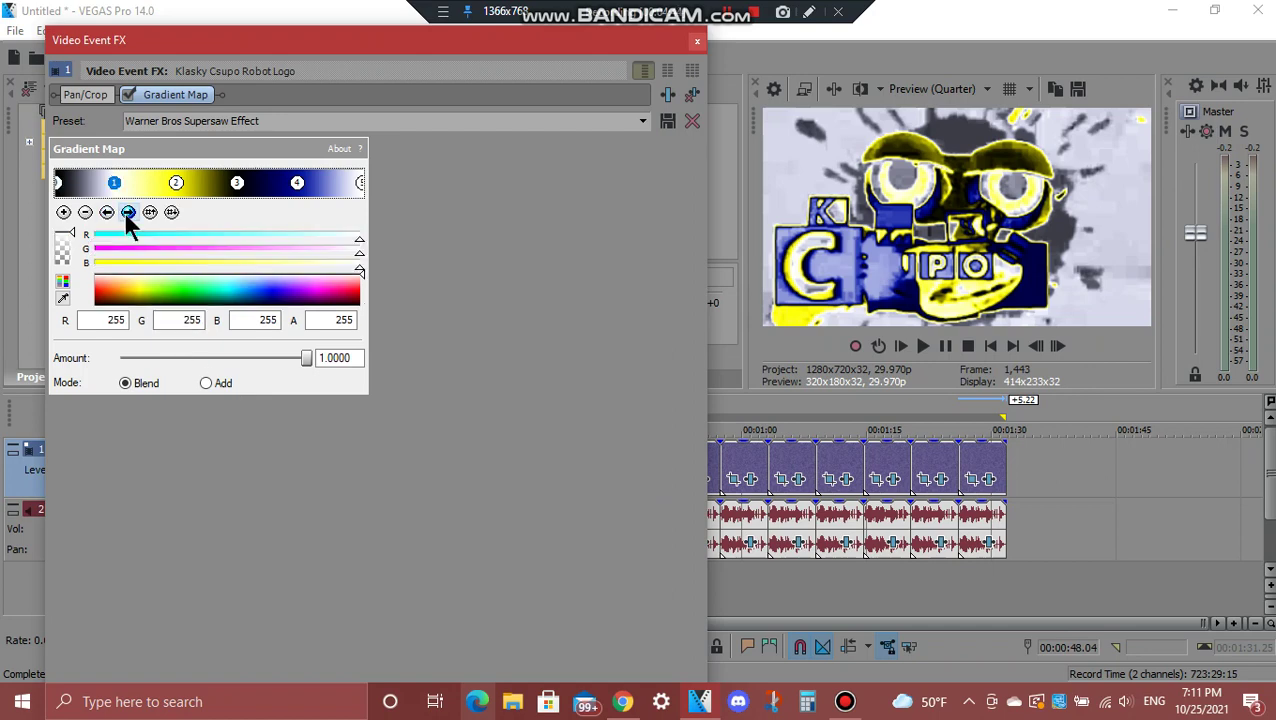
{"action": "left_click", "coordinate": [128, 212]}
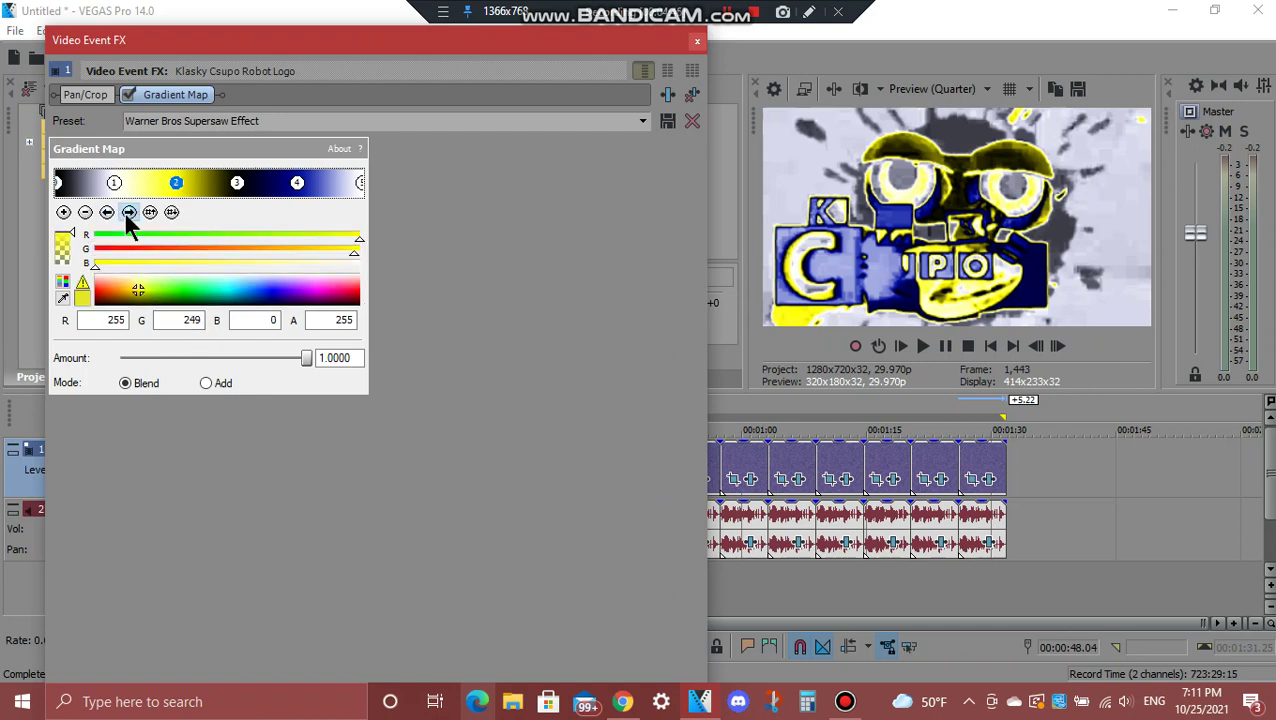
{"action": "left_click", "coordinate": [128, 212]}
{"action": "left_click", "coordinate": [128, 212]}
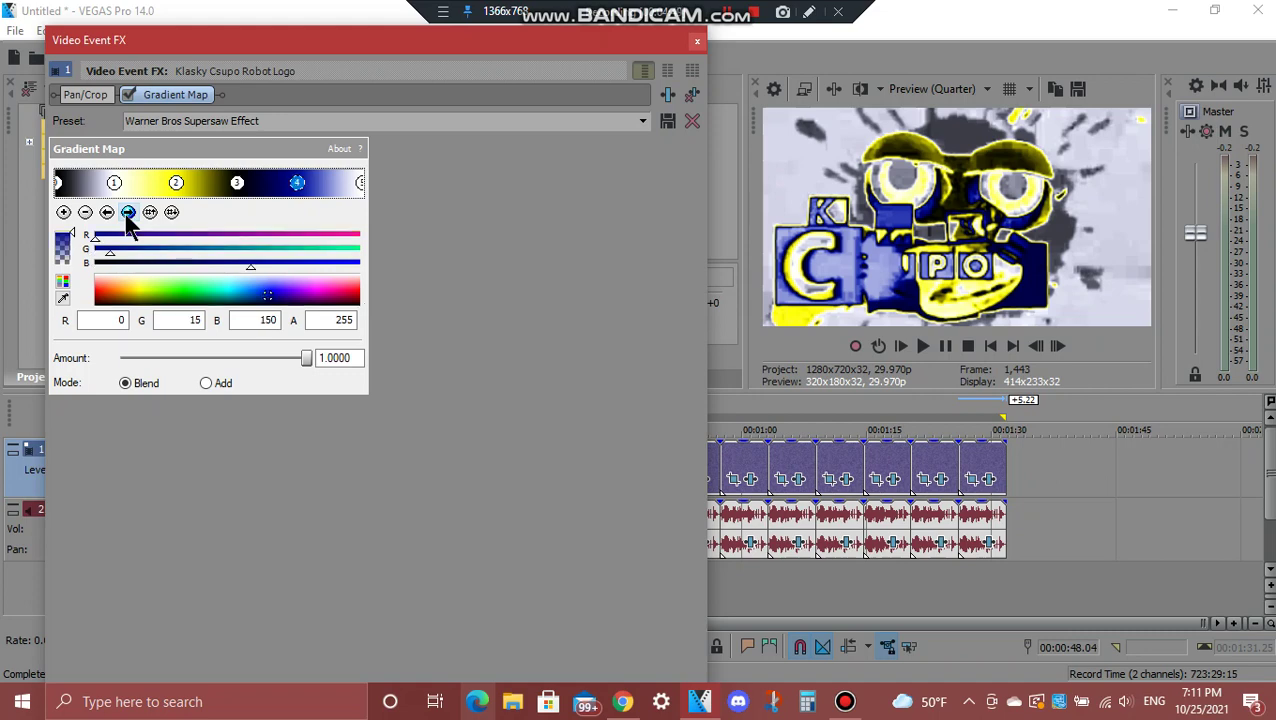
{"action": "left_click", "coordinate": [128, 212]}
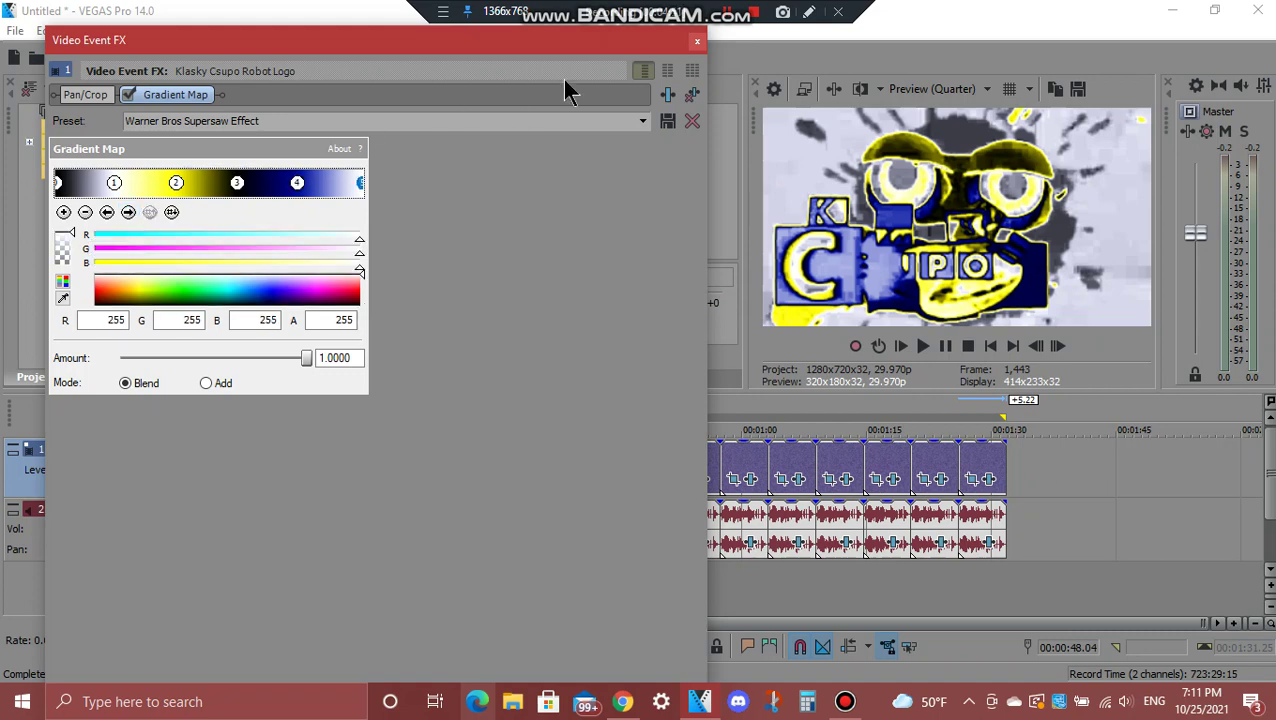
{"action": "left_click", "coordinate": [697, 41]}
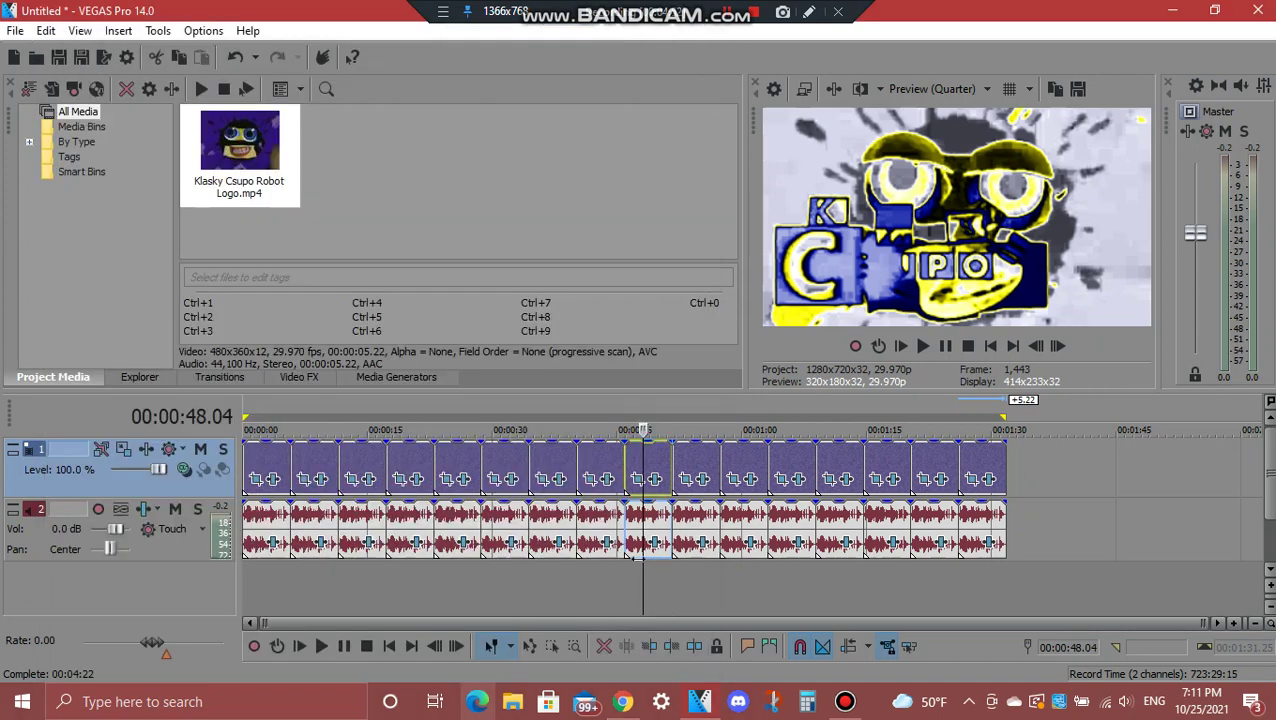
- Review the ninth clip's IL Vocodex audio effect from its mixer down to its keyboard and close it
{"action": "left_click", "coordinate": [655, 545]}
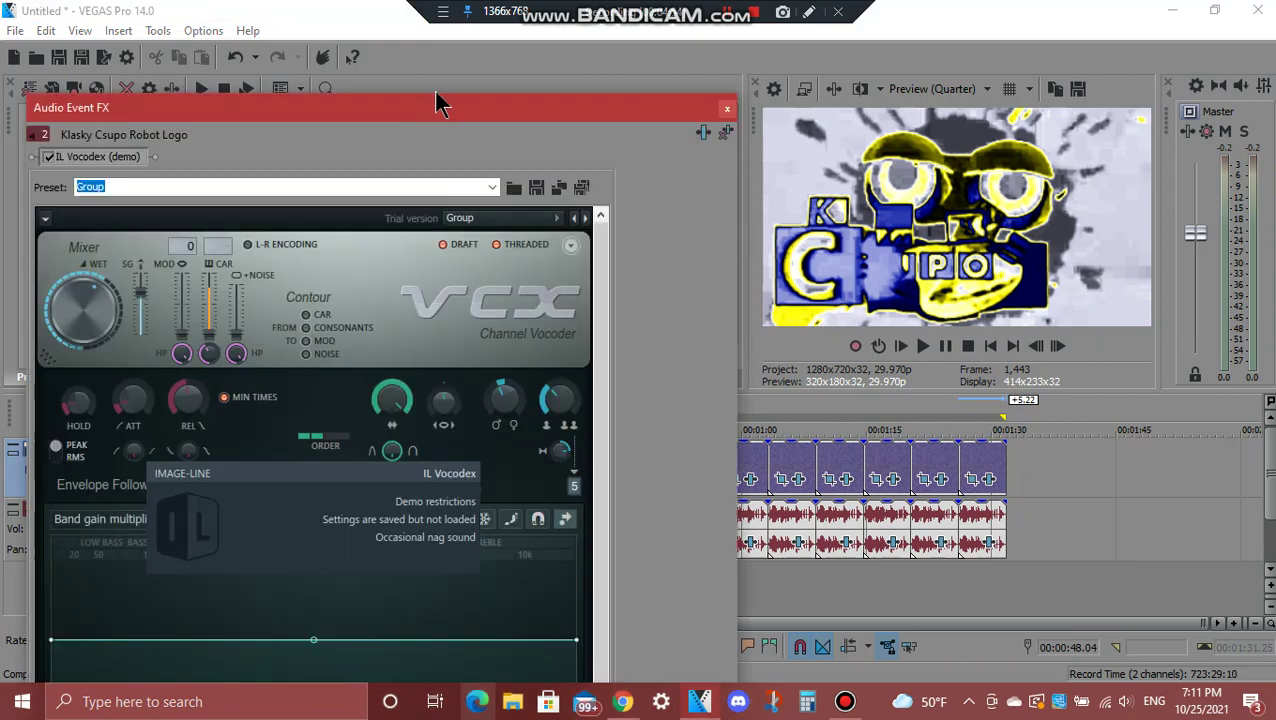
{"action": "left_click_drag", "start_coordinate": [433, 102], "coordinate": [464, 108]}
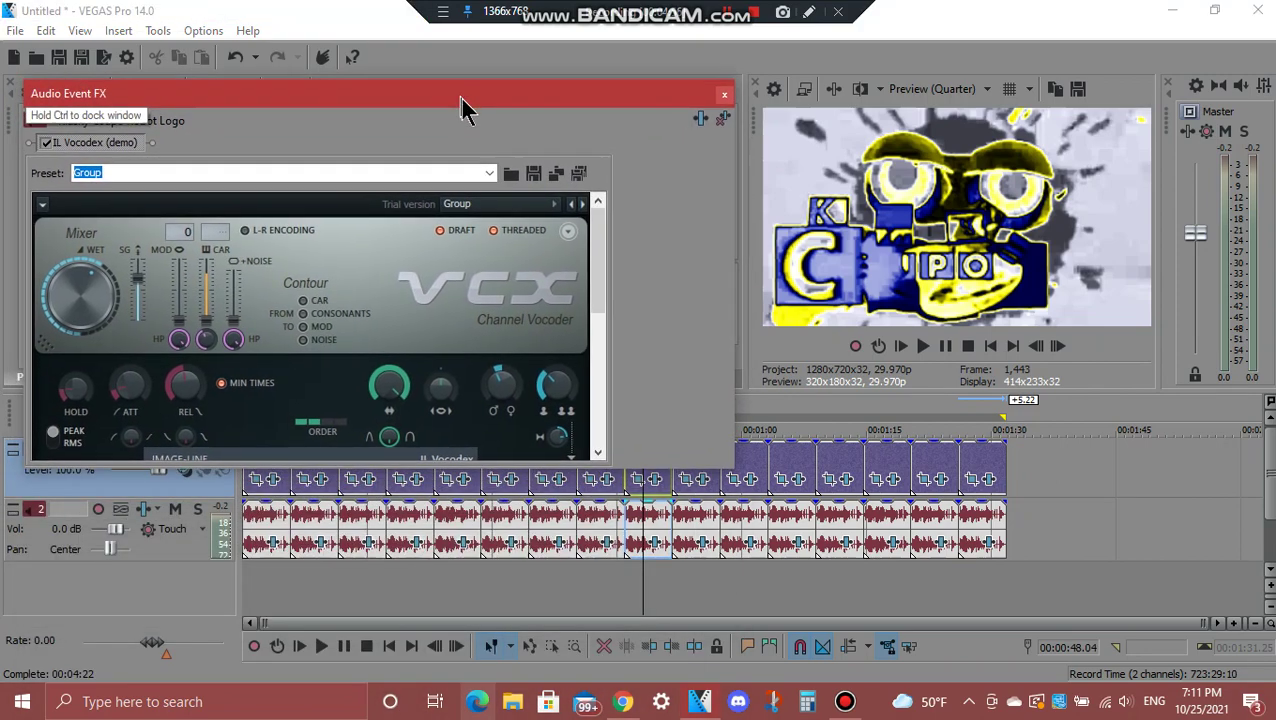
{"action": "left_click_drag", "start_coordinate": [601, 288], "coordinate": [620, 470]}
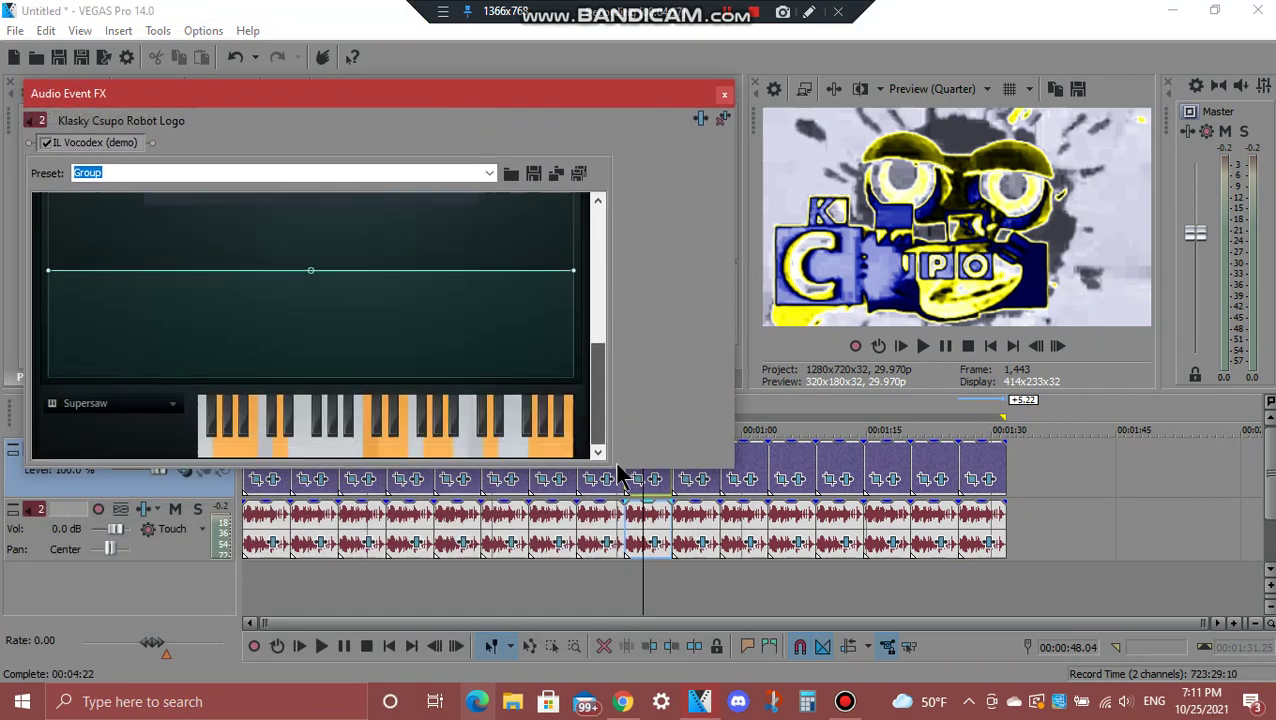
{"action": "left_click", "coordinate": [724, 94]}
- Preview the tenth clip and review every colour point of its Gradient Map video effect
{"action": "left_click", "coordinate": [697, 470]}
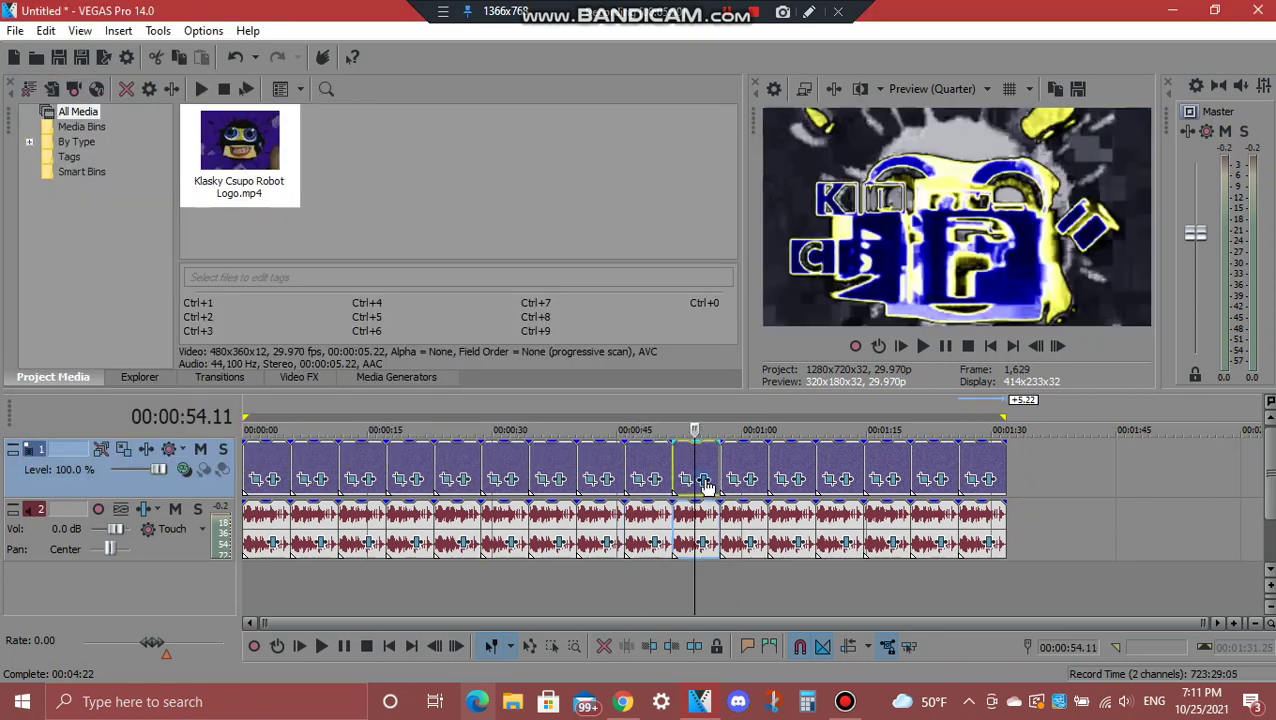
{"action": "left_click", "coordinate": [703, 478]}
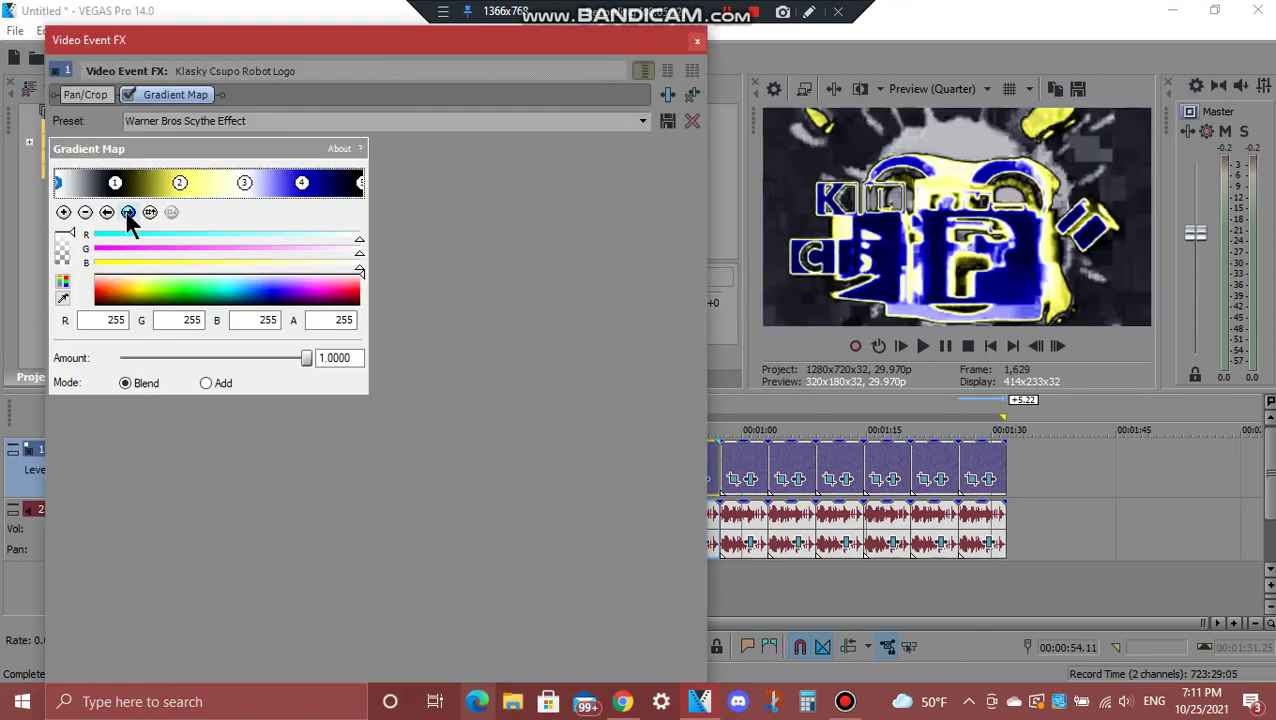
{"action": "left_click", "coordinate": [128, 212]}
{"action": "left_click", "coordinate": [128, 212]}
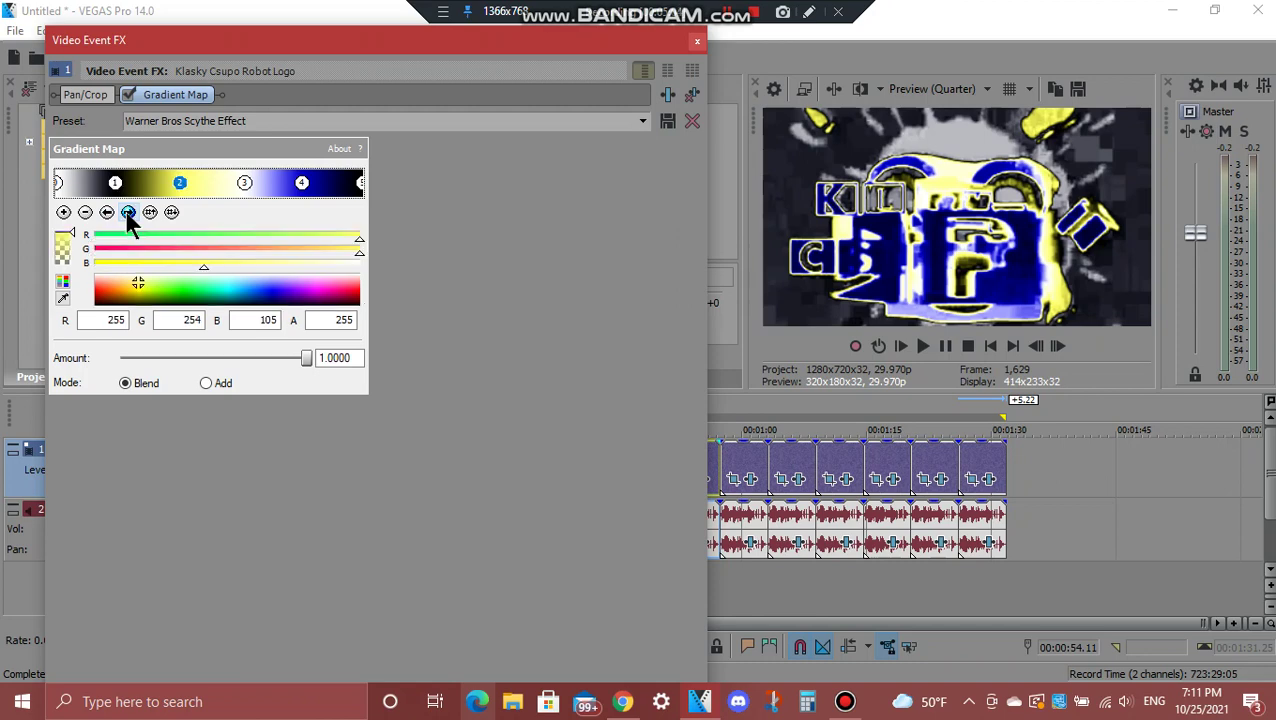
{"action": "left_click", "coordinate": [128, 212]}
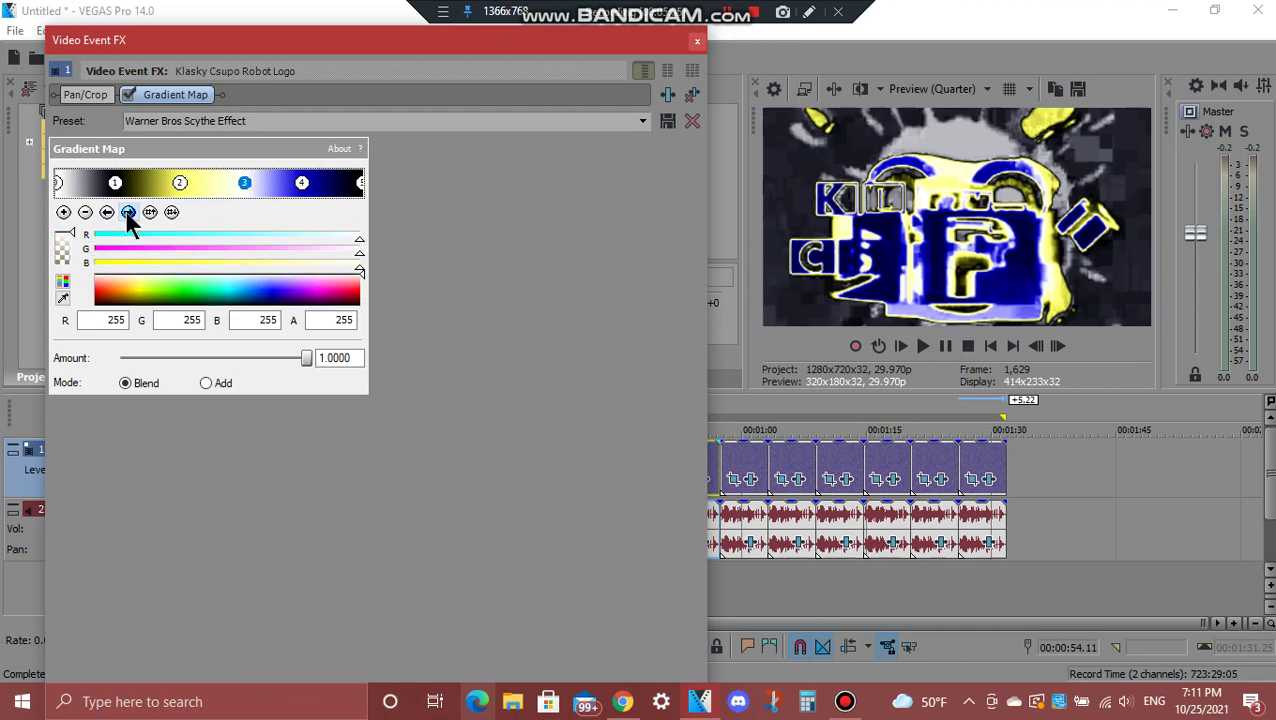
{"action": "left_click", "coordinate": [128, 212]}
{"action": "left_click", "coordinate": [128, 212]}
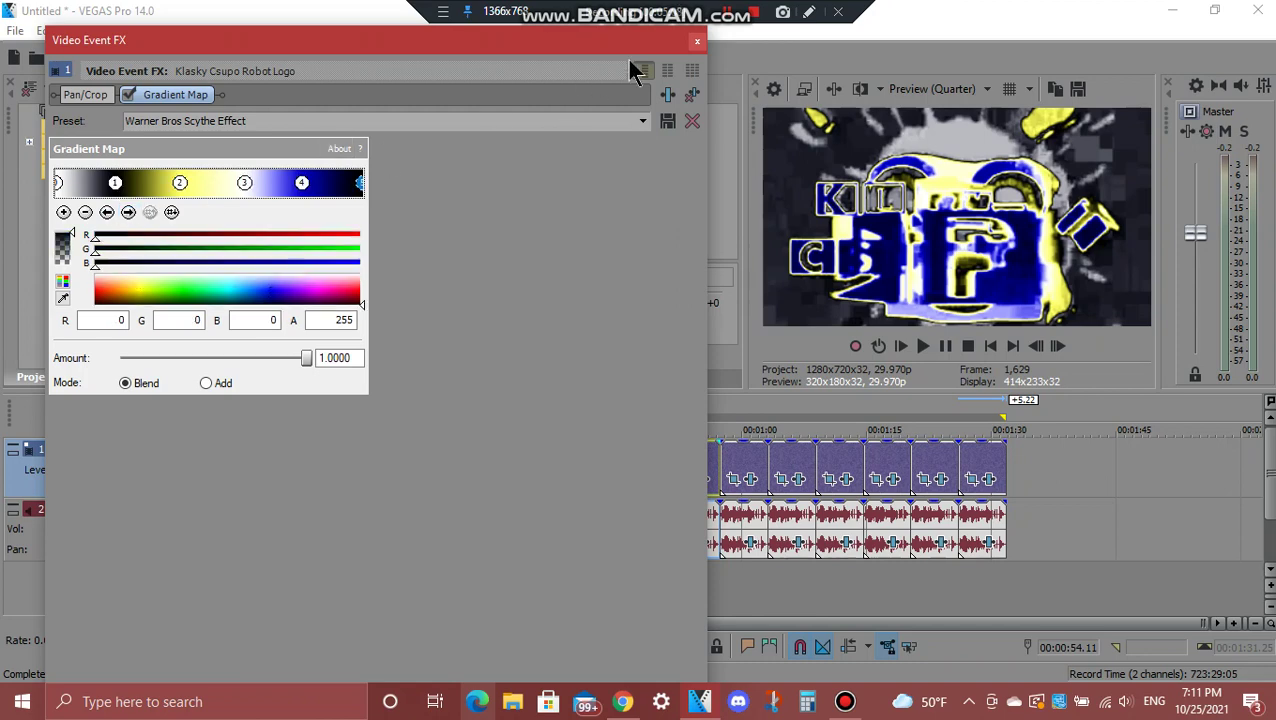
{"action": "left_click", "coordinate": [697, 40]}
- Review the tenth clip's IL Vocodex audio effect from its mixer down to its keyboard and close it
{"action": "left_click", "coordinate": [702, 543]}
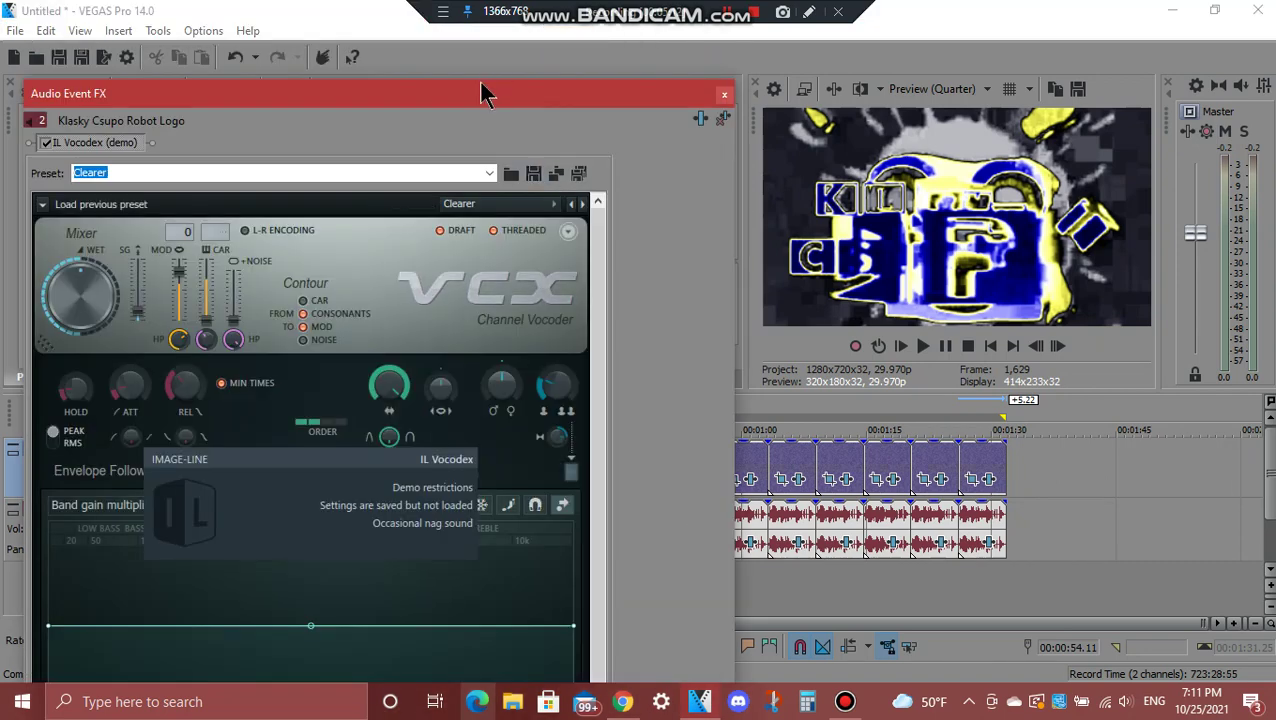
{"action": "left_click_drag", "start_coordinate": [474, 80], "coordinate": [497, 104]}
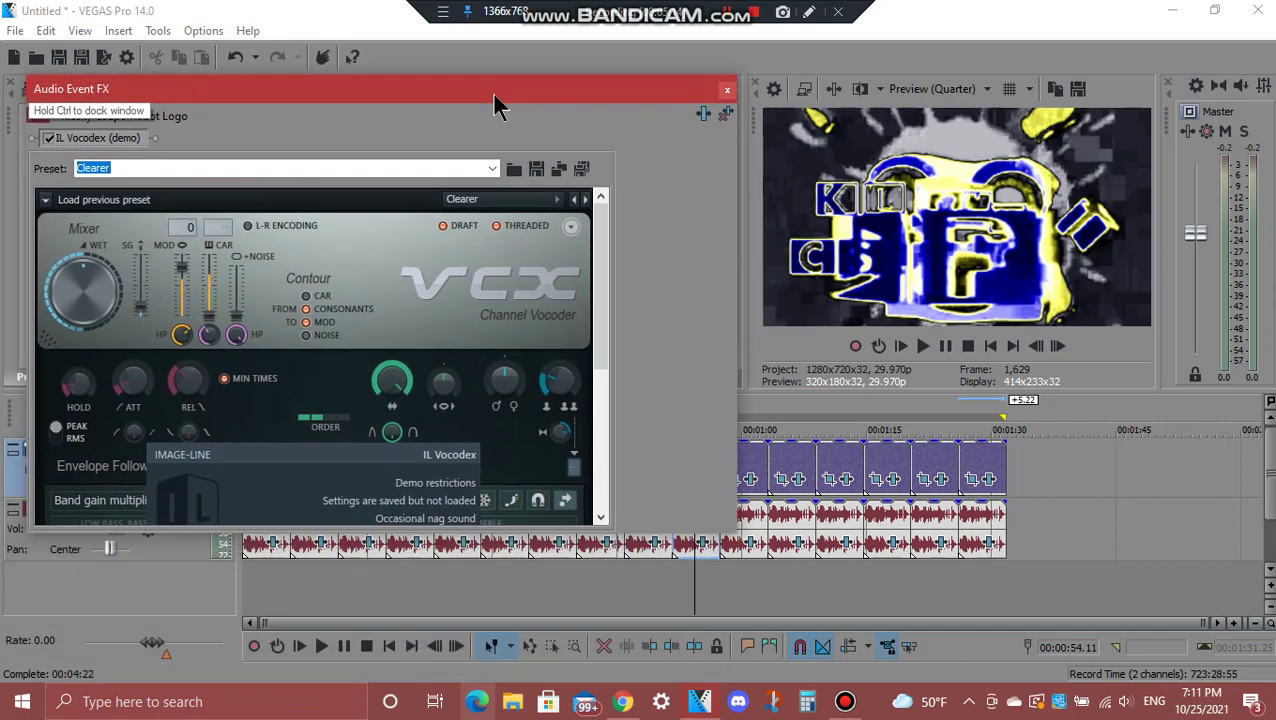
{"action": "left_click_drag", "start_coordinate": [601, 270], "coordinate": [621, 461]}
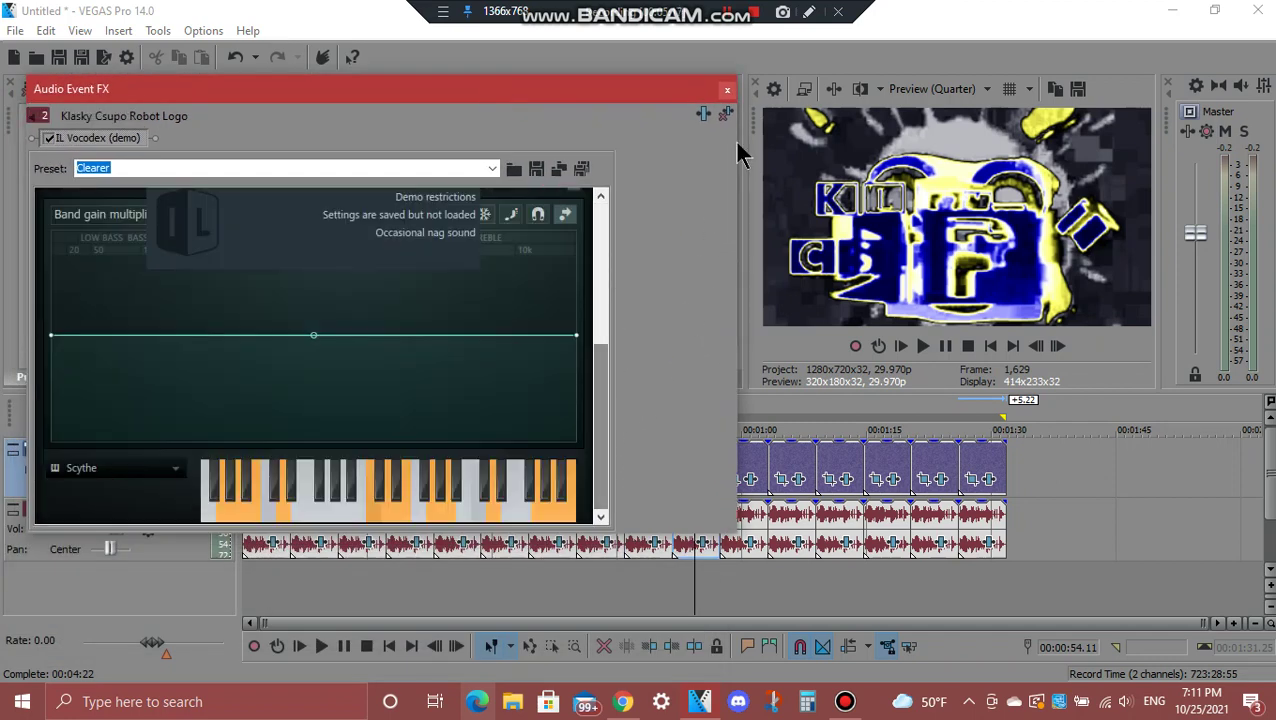
{"action": "left_click", "coordinate": [728, 92]}
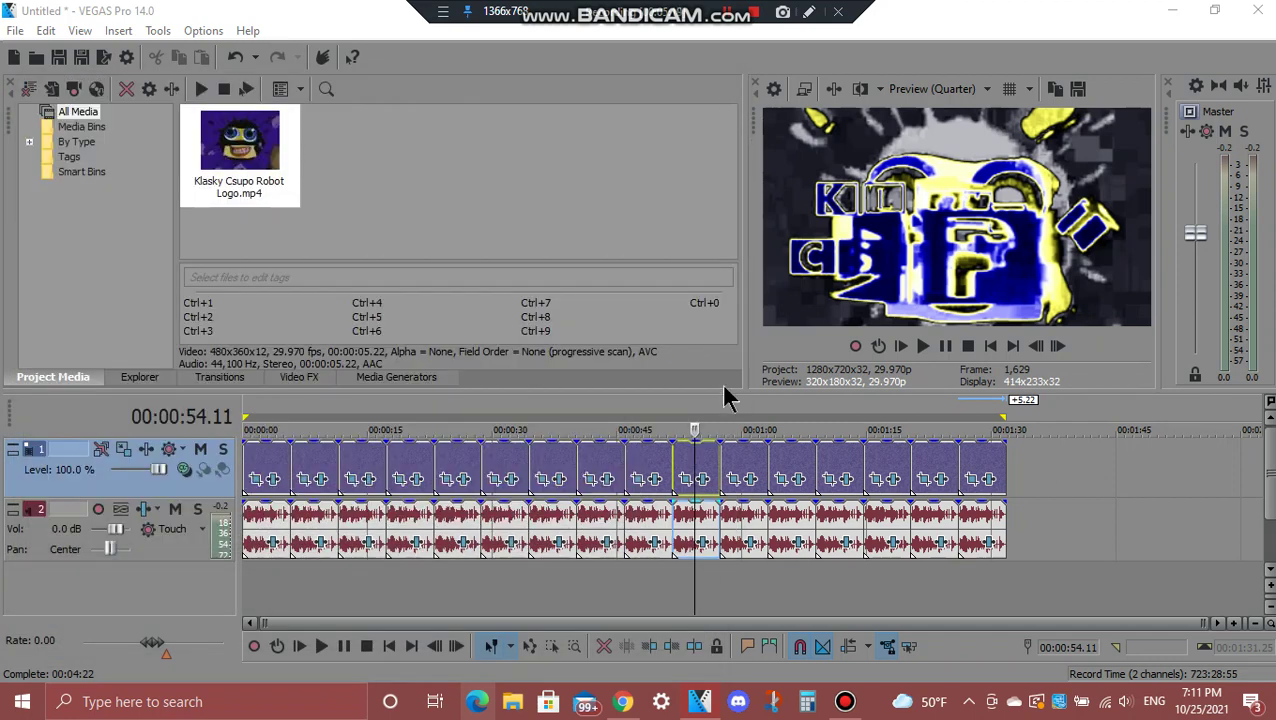
- Preview the eleventh clip and review every colour point of its Gradient Map video effect
{"action": "left_click", "coordinate": [742, 478]}
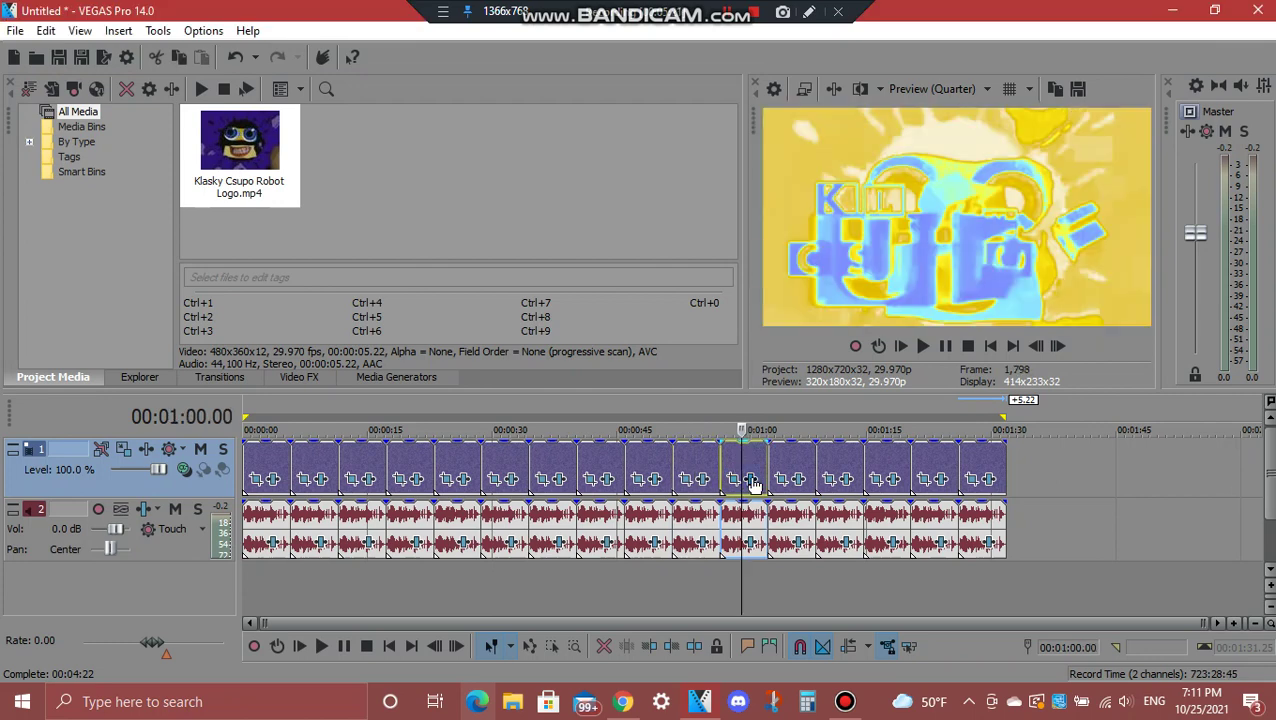
{"action": "left_click", "coordinate": [750, 479]}
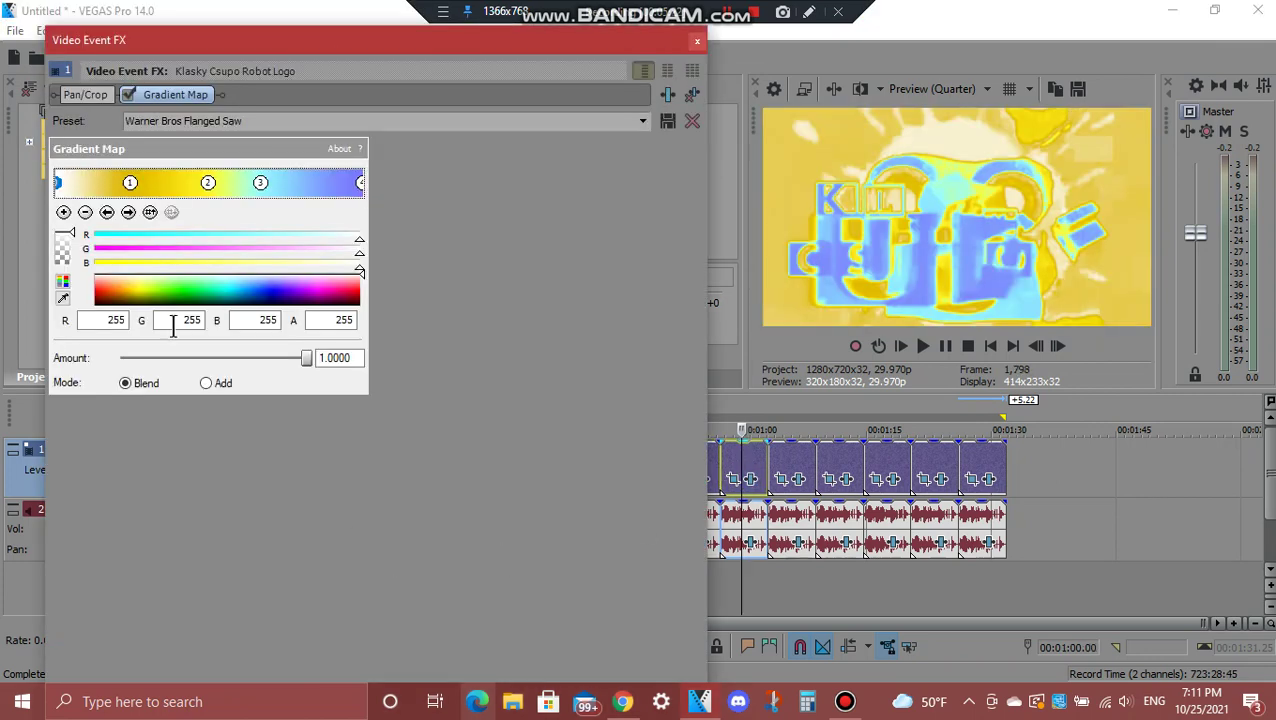
{"action": "left_click", "coordinate": [128, 213]}
{"action": "left_click", "coordinate": [127, 214]}
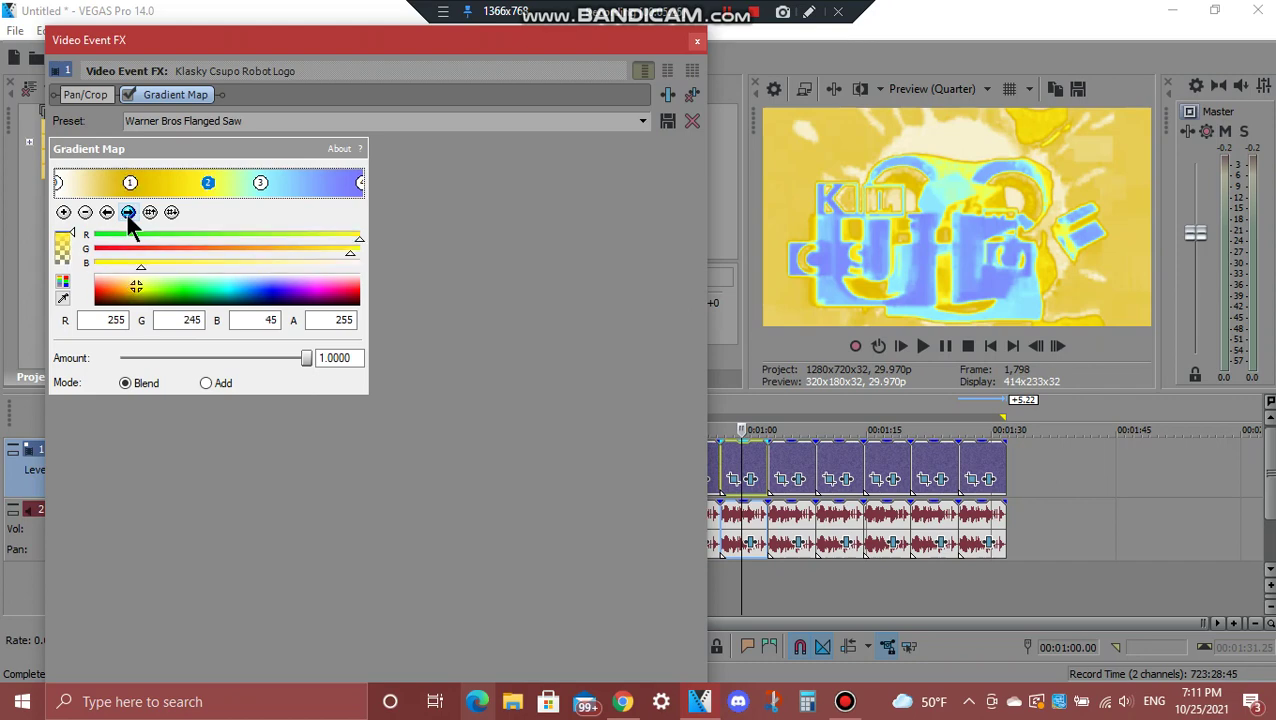
{"action": "left_click", "coordinate": [127, 213]}
{"action": "left_click", "coordinate": [127, 214]}
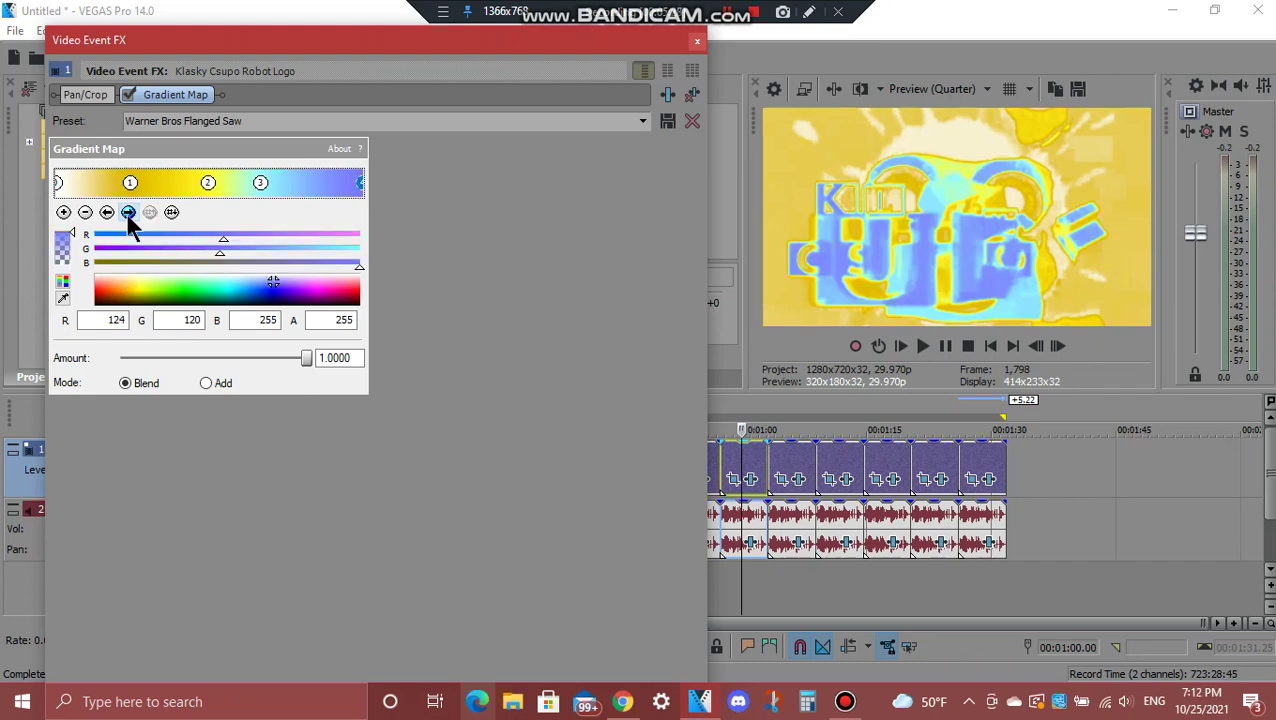
{"action": "left_click", "coordinate": [697, 40]}
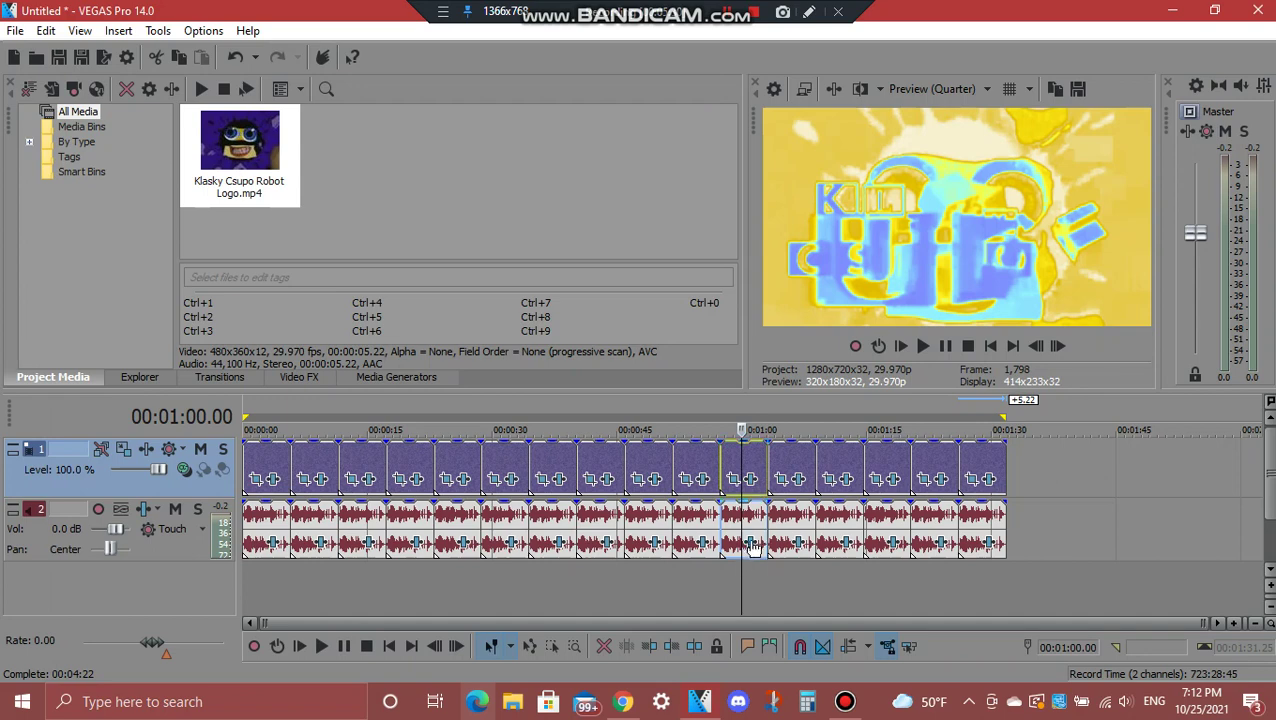
- Review the eleventh clip's IL Vocodex audio effect from its mixer down to its keyboard and close it
{"action": "left_click", "coordinate": [750, 543]}
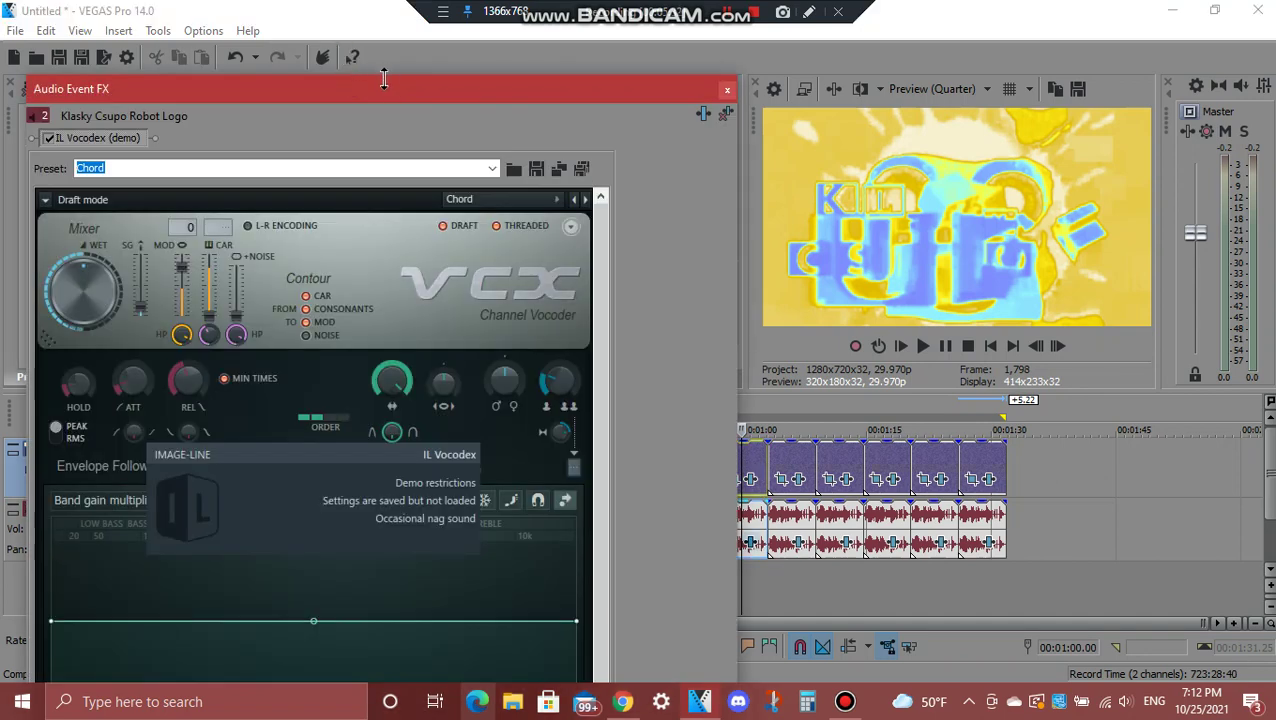
{"action": "left_click_drag", "start_coordinate": [385, 88], "coordinate": [421, 88]}
{"action": "left_click_drag", "start_coordinate": [613, 275], "coordinate": [632, 456]}
{"action": "left_click", "coordinate": [739, 95]}
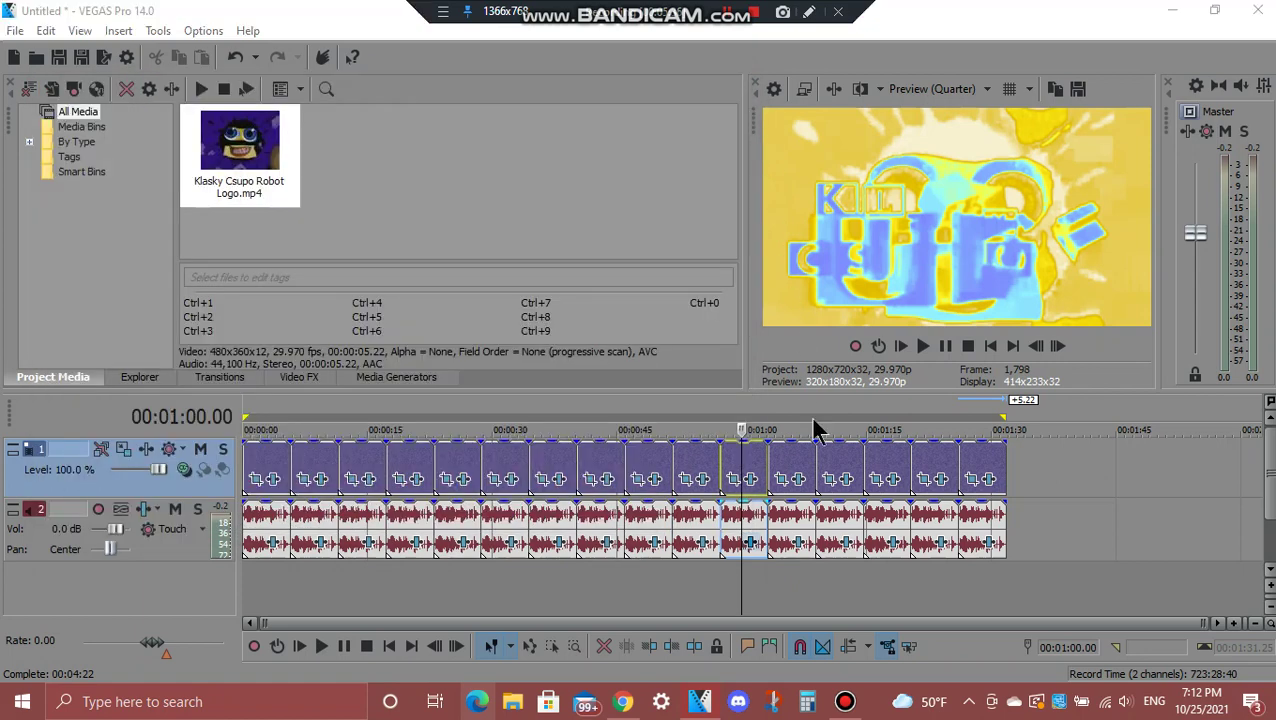
- Preview the twelfth clip and review every colour point of its Gradient Map video effect
{"action": "left_click", "coordinate": [789, 473]}
{"action": "left_click", "coordinate": [798, 480]}
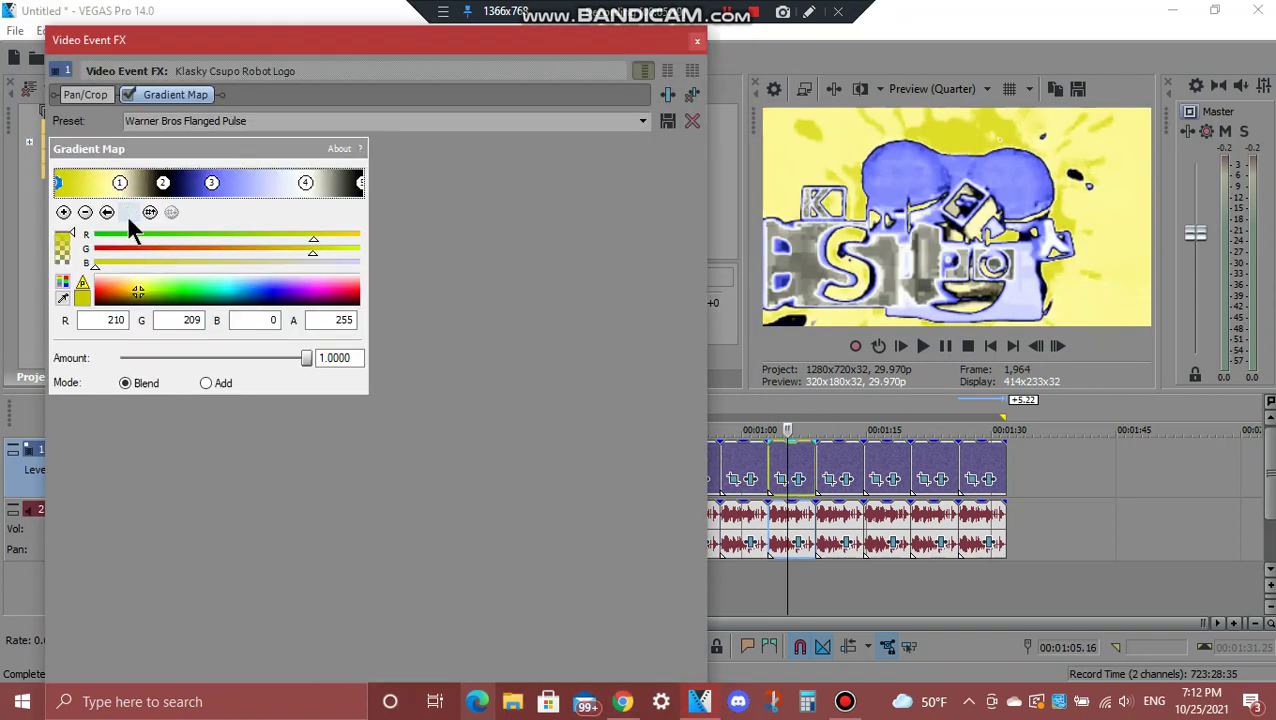
{"action": "left_click", "coordinate": [127, 214]}
{"action": "left_click", "coordinate": [127, 214]}
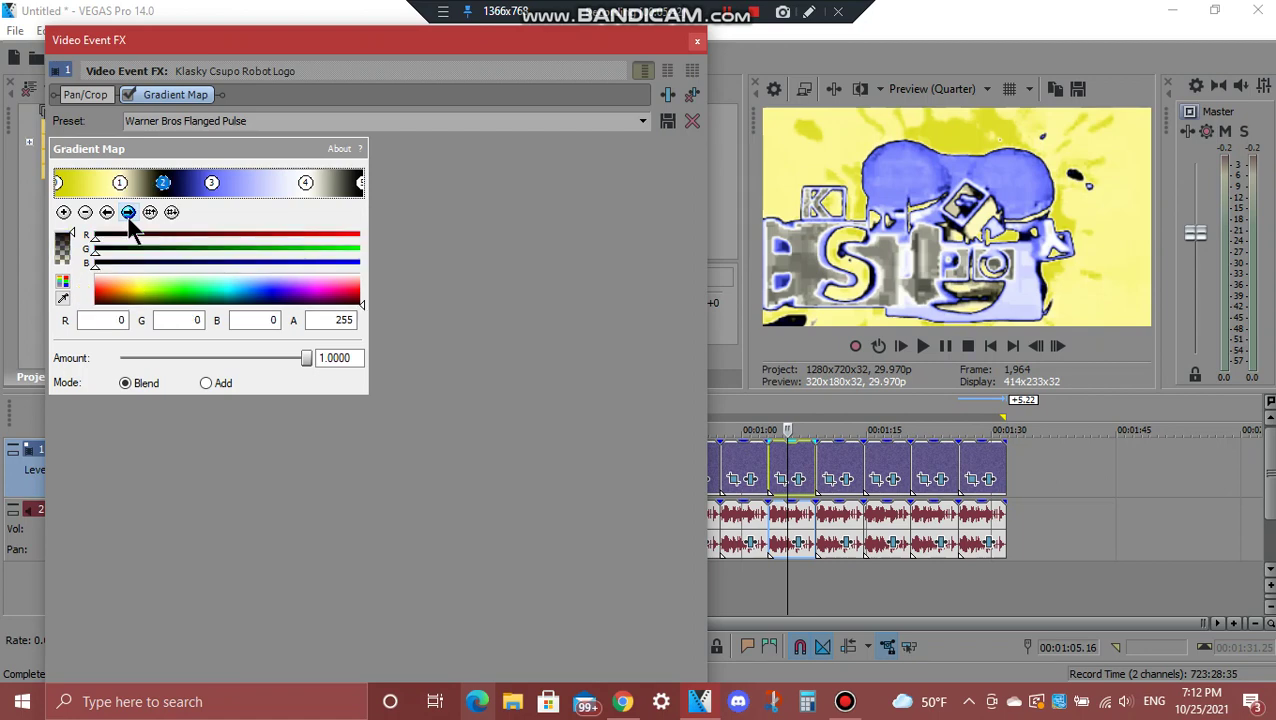
{"action": "left_click", "coordinate": [128, 213]}
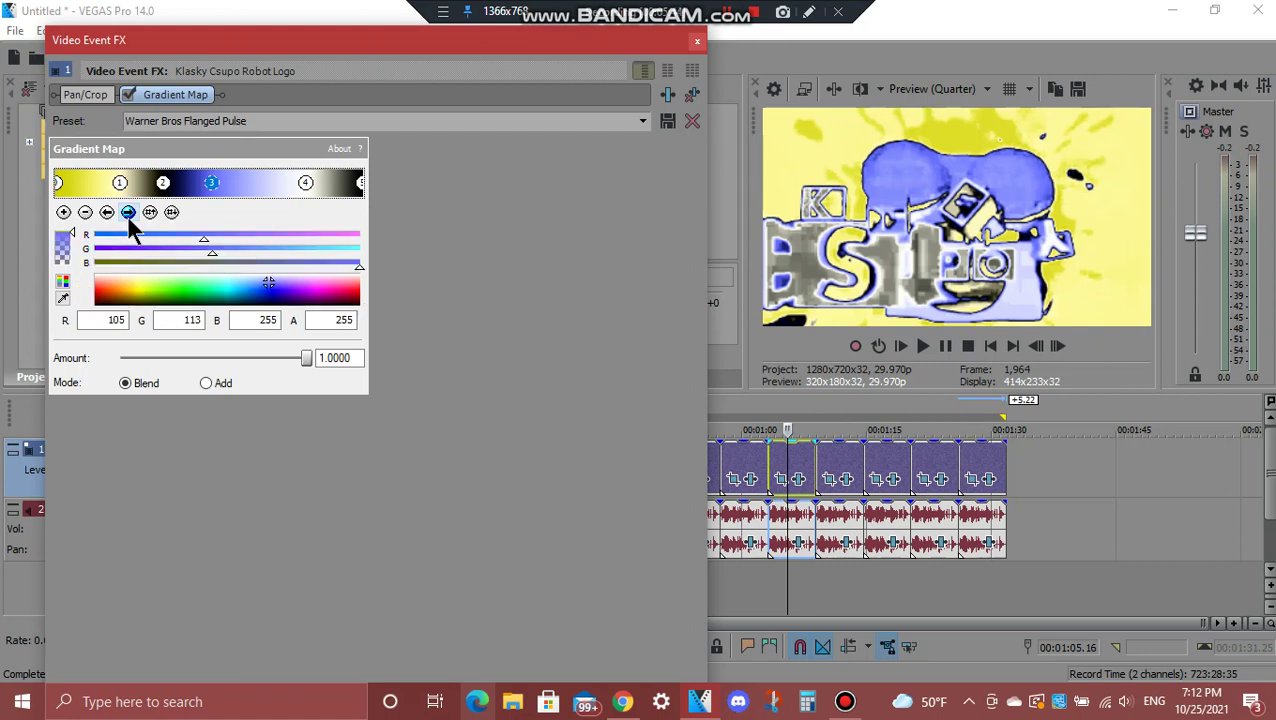
{"action": "left_click", "coordinate": [127, 214]}
{"action": "left_click", "coordinate": [127, 214]}
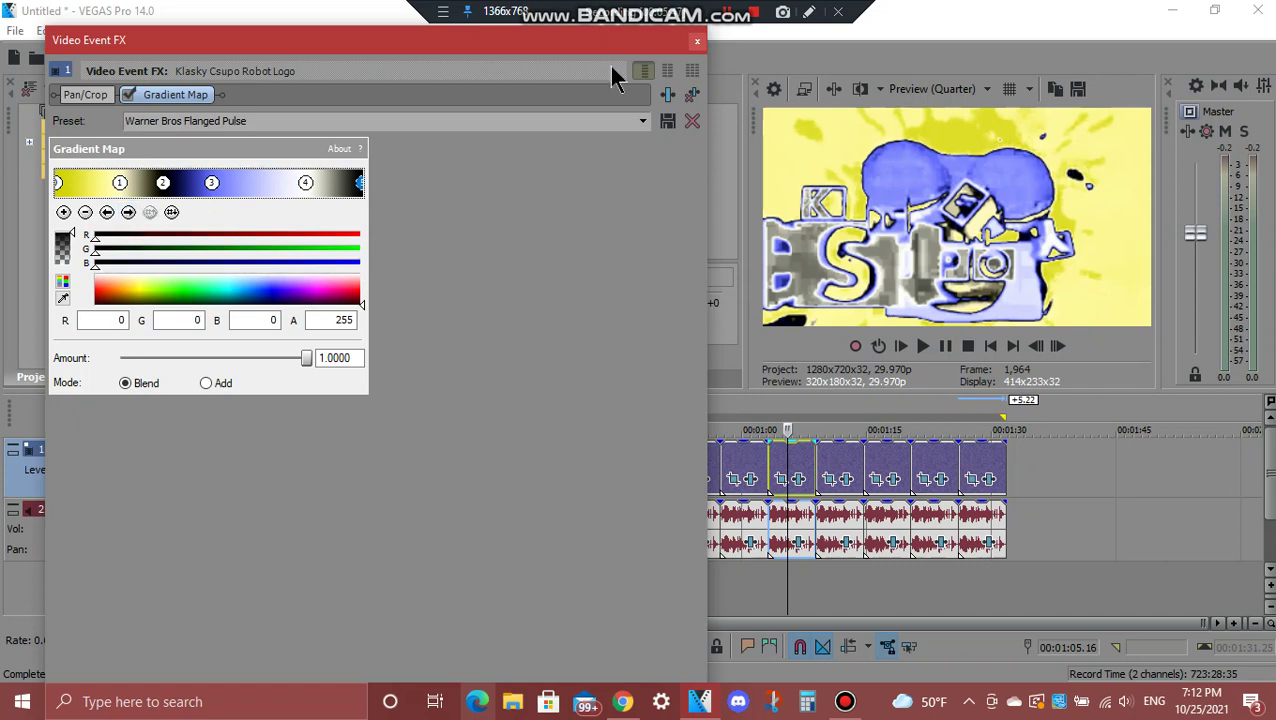
{"action": "left_click", "coordinate": [697, 42]}
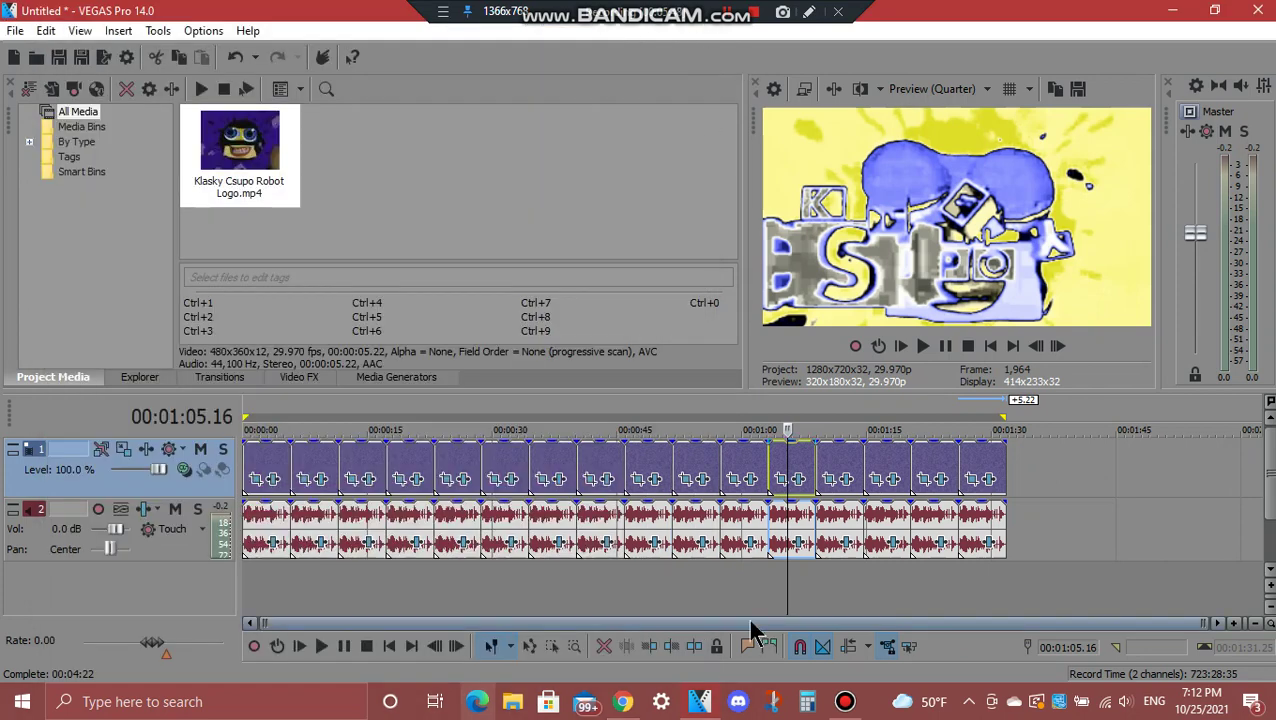
- Review the twelfth clip's IL Vocodex audio effect from its mixer down to its keyboard and close it
{"action": "left_click", "coordinate": [800, 544]}
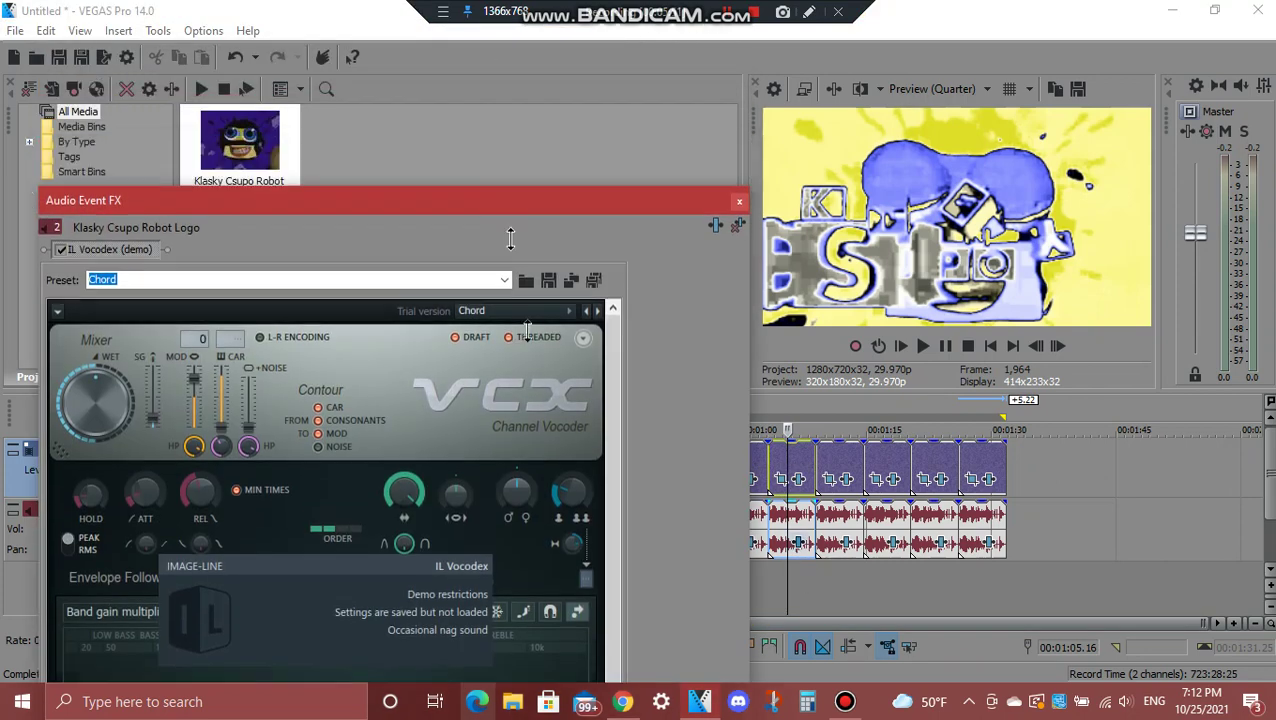
{"action": "left_click_drag", "start_coordinate": [541, 208], "coordinate": [536, 80]}
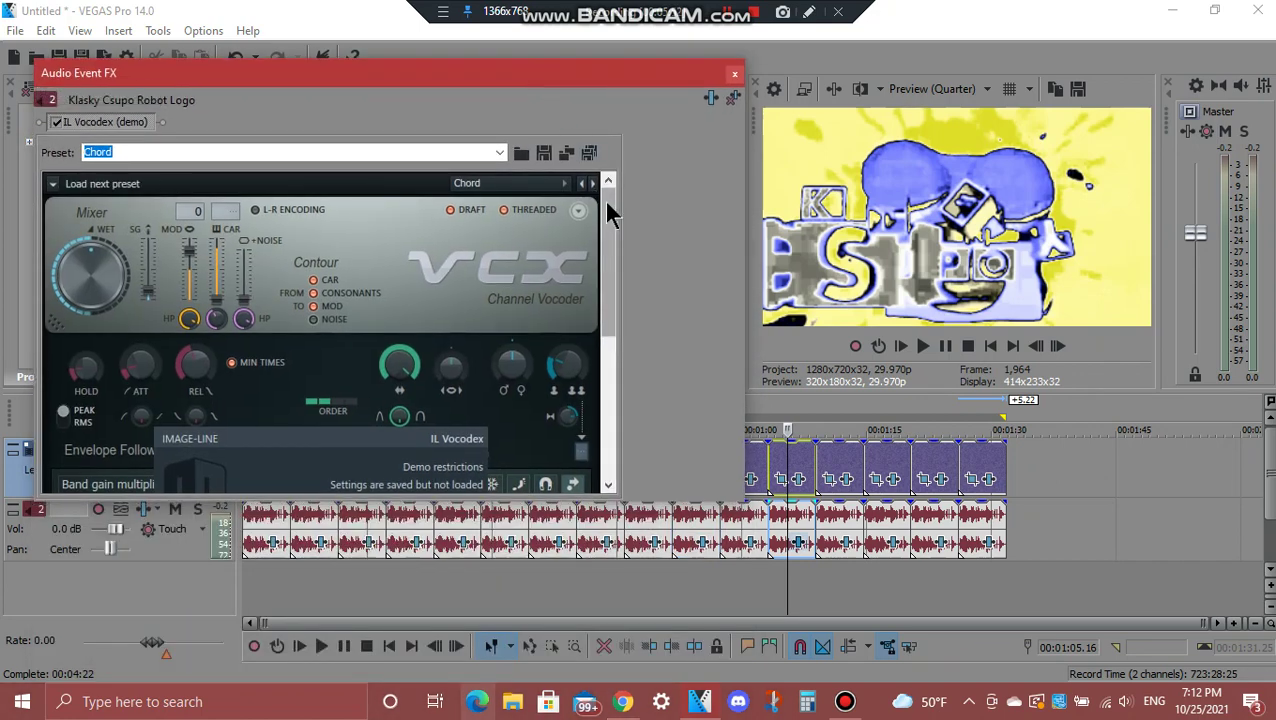
{"action": "left_click_drag", "start_coordinate": [604, 205], "coordinate": [643, 405]}
{"action": "left_click", "coordinate": [735, 73]}
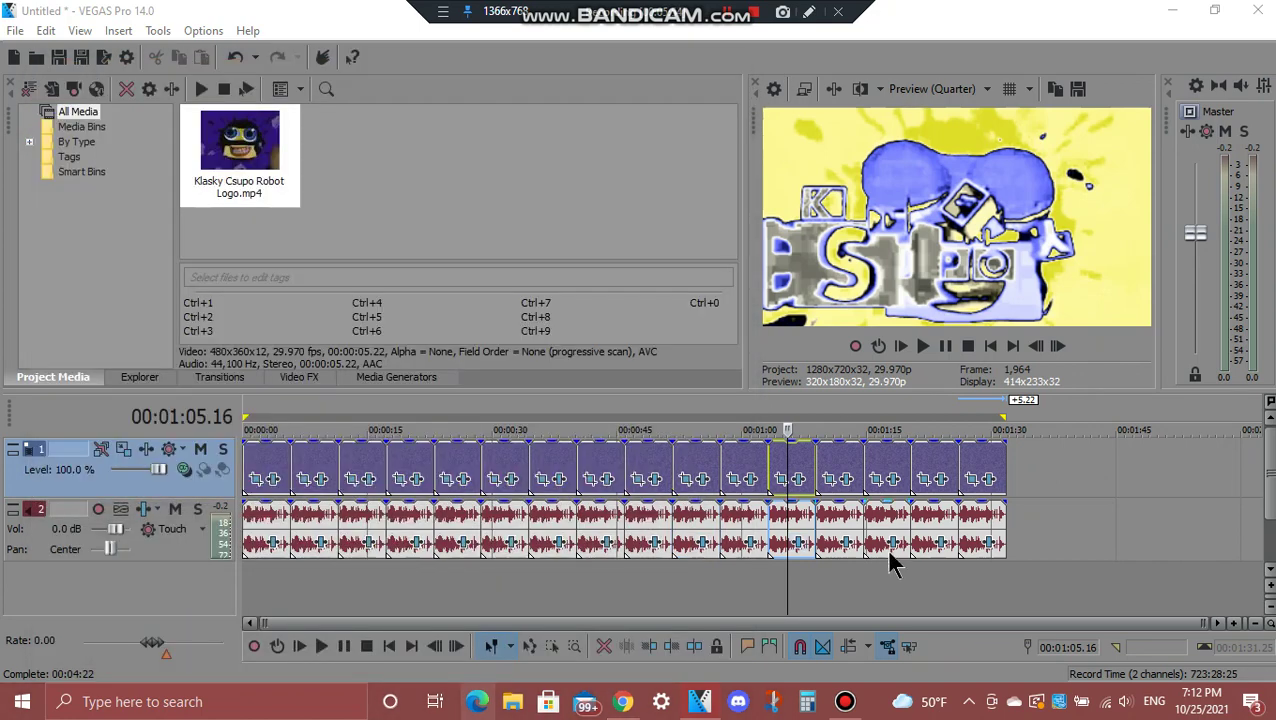
- Preview the thirteenth clip and review its TV Simulator, Light Rays, Unsharp Mask and both Swirl video effects
{"action": "left_click", "coordinate": [838, 474]}
{"action": "left_click", "coordinate": [847, 479]}
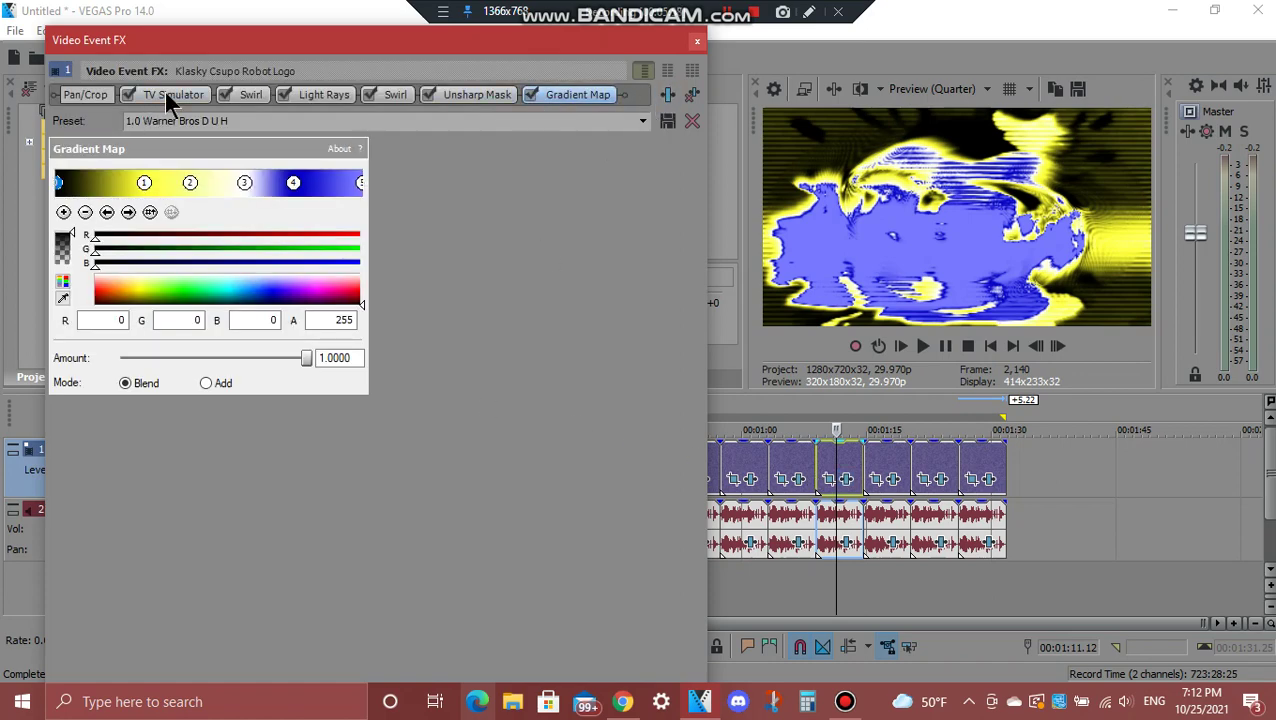
{"action": "left_click", "coordinate": [165, 93]}
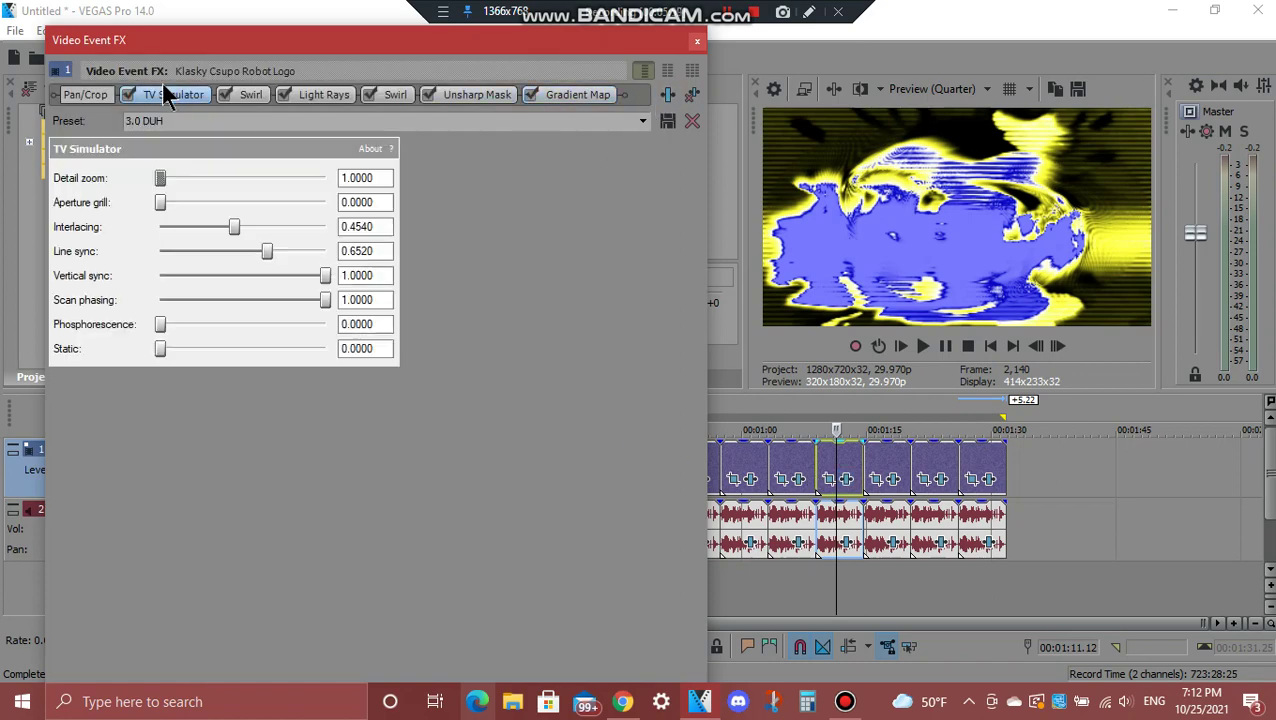
{"action": "left_click", "coordinate": [252, 89]}
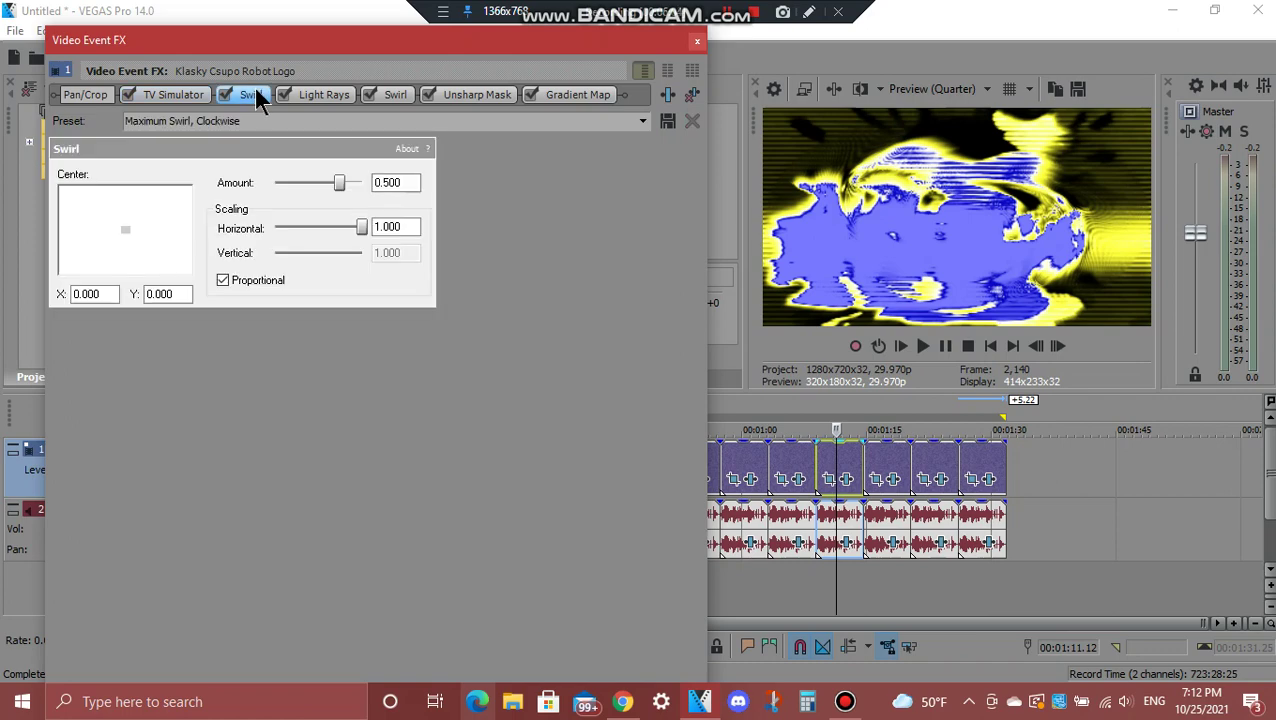
{"action": "left_click", "coordinate": [313, 93]}
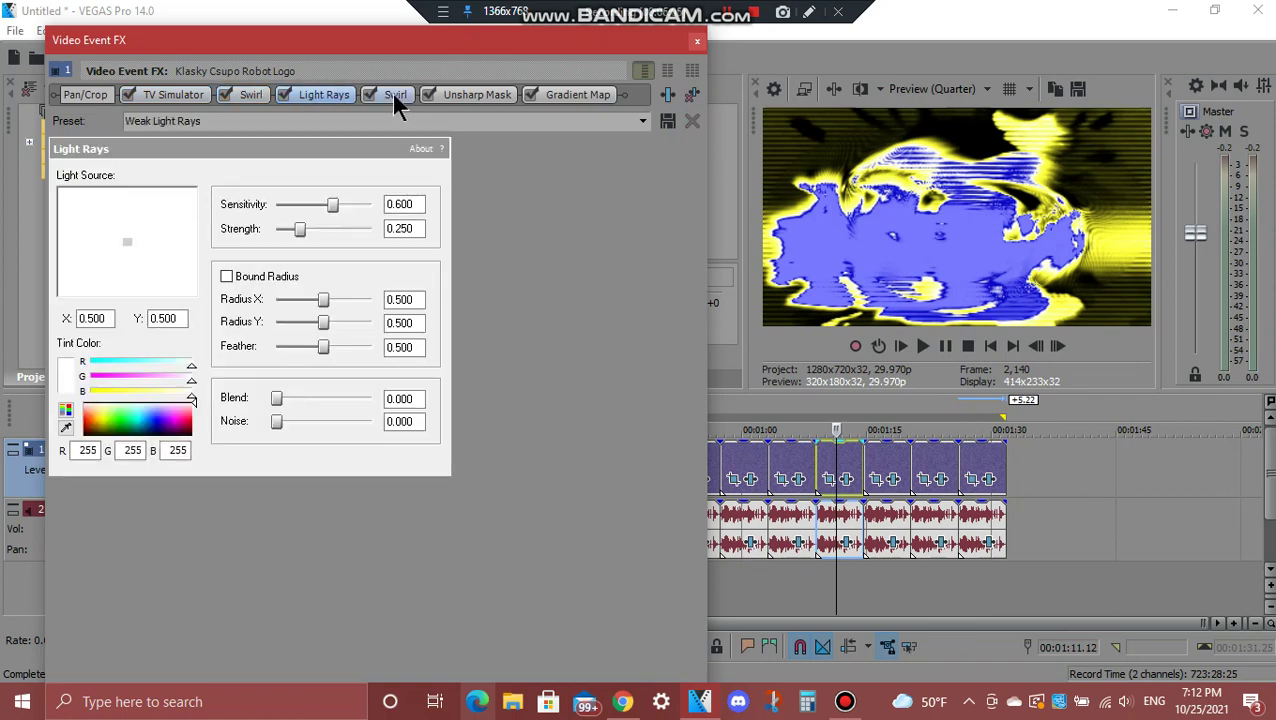
{"action": "left_click", "coordinate": [394, 94]}
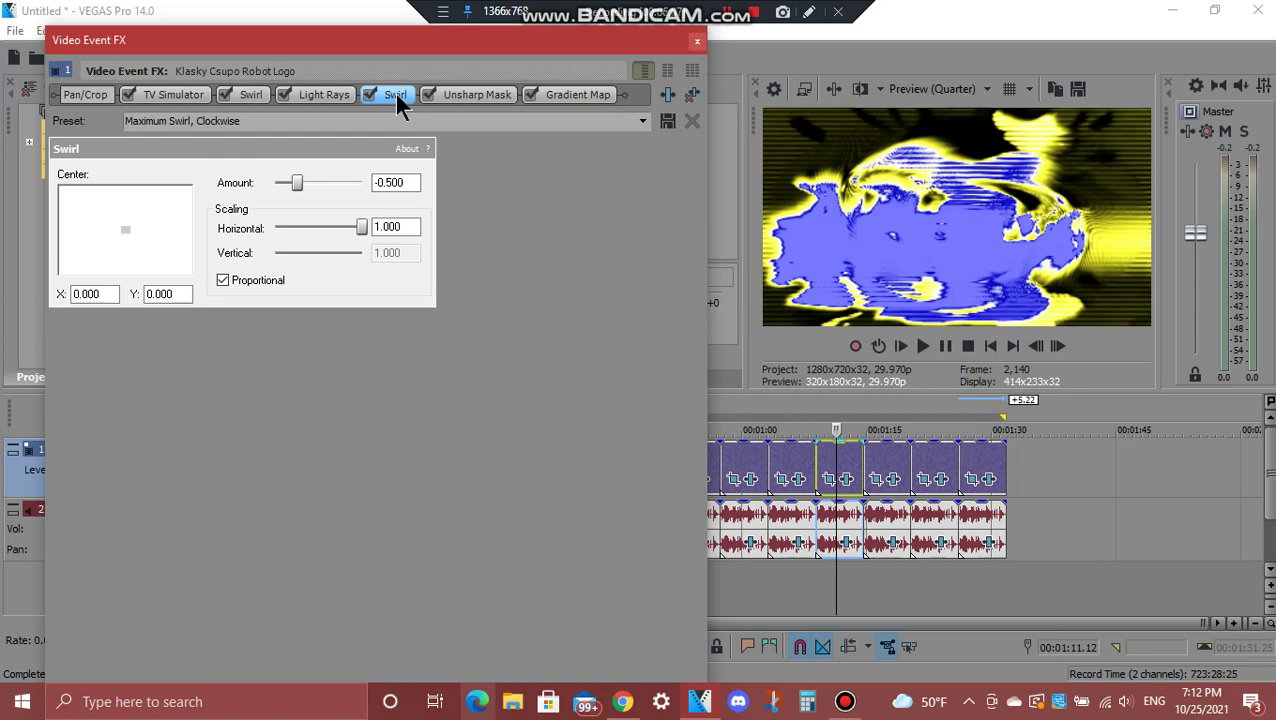
{"action": "left_click", "coordinate": [457, 95]}
- Review every colour point of the thirteenth clip's Gradient Map and close its video effects
{"action": "left_click", "coordinate": [582, 95]}
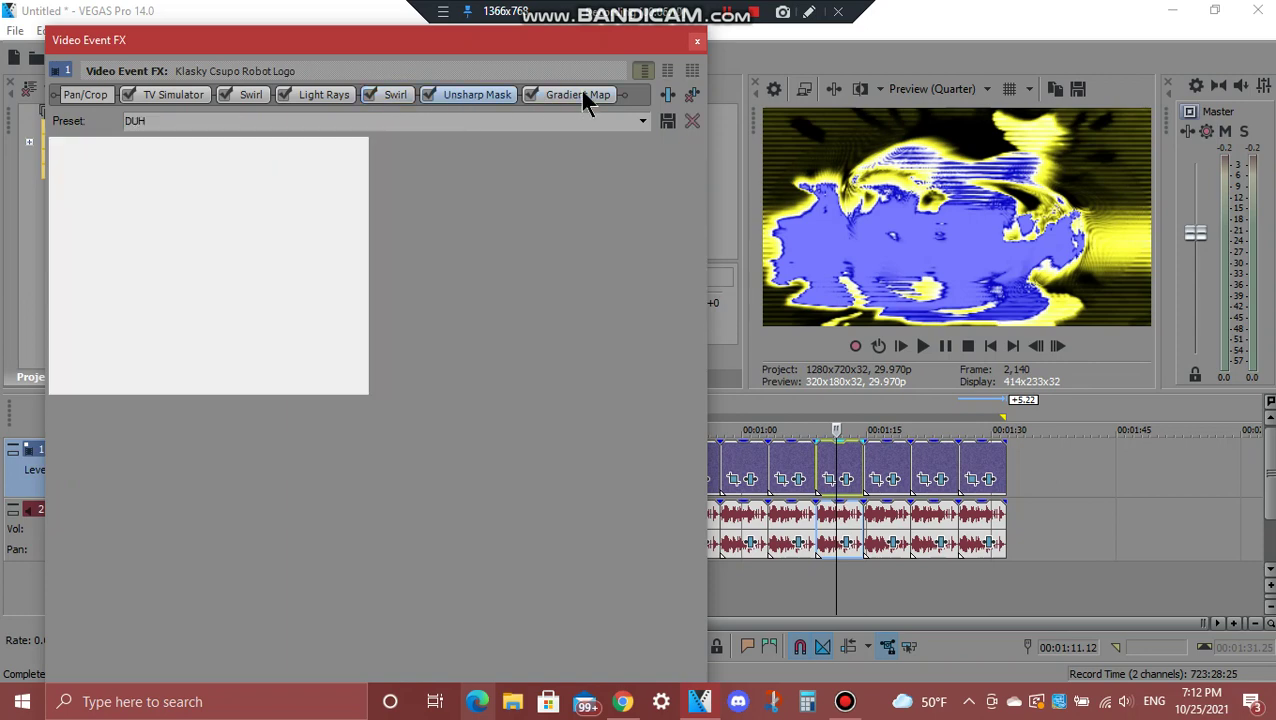
{"action": "left_click", "coordinate": [128, 212]}
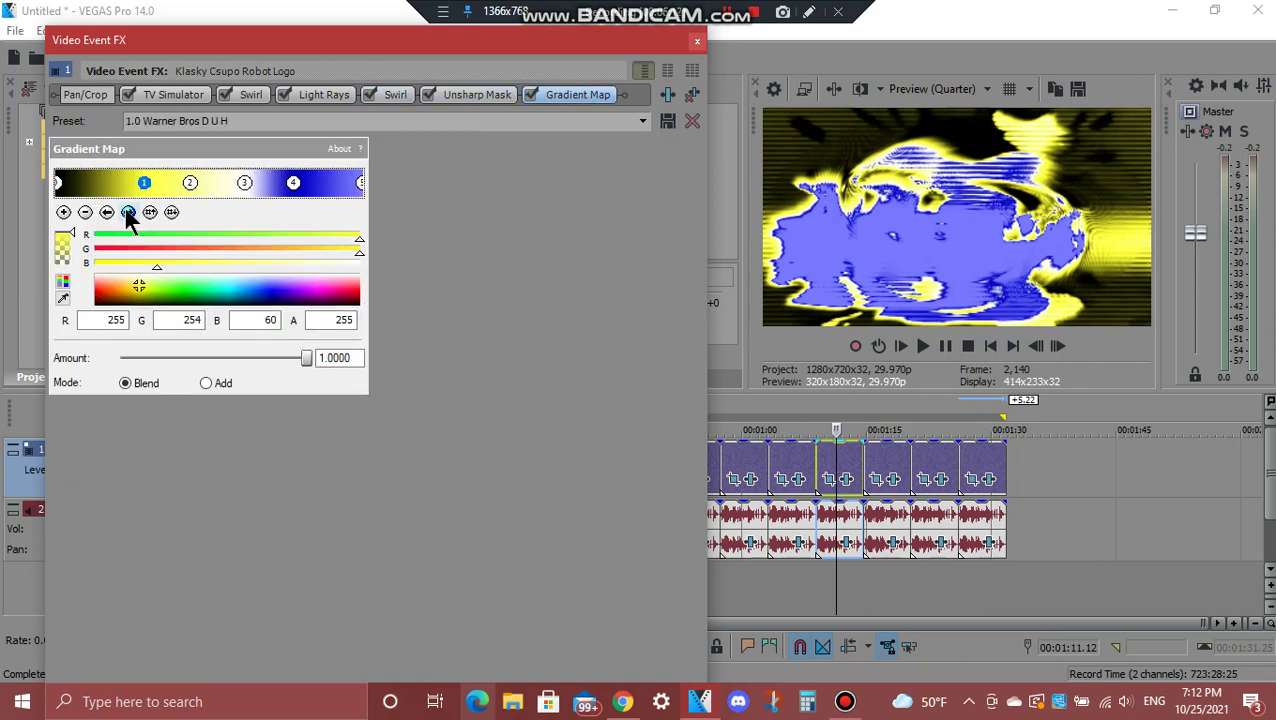
{"action": "left_click", "coordinate": [128, 212]}
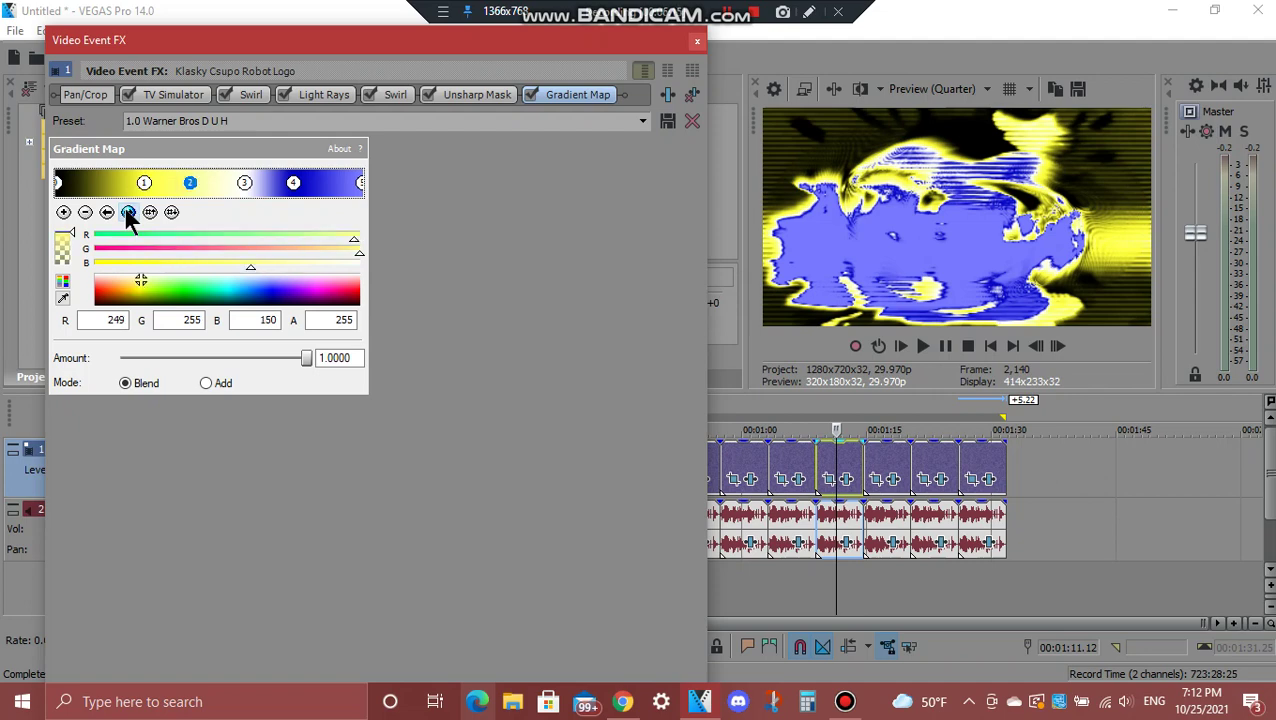
{"action": "left_click", "coordinate": [128, 212]}
{"action": "left_click", "coordinate": [128, 212]}
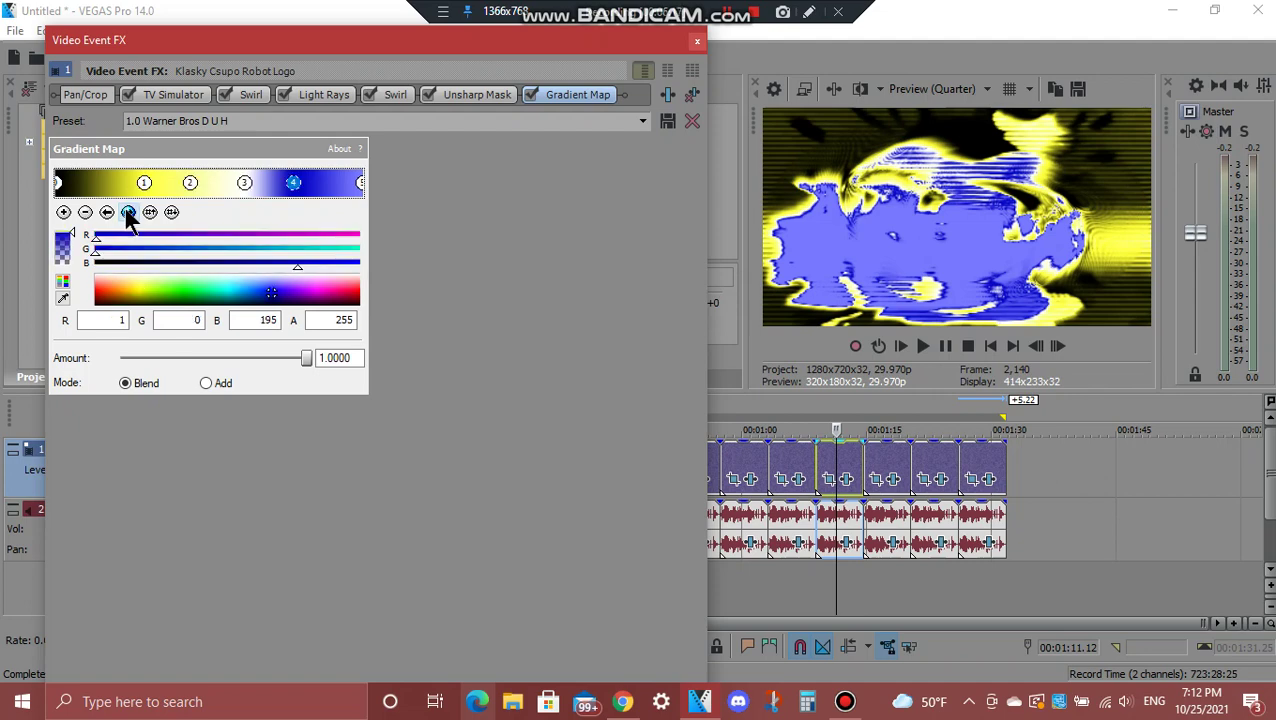
{"action": "left_click", "coordinate": [128, 212]}
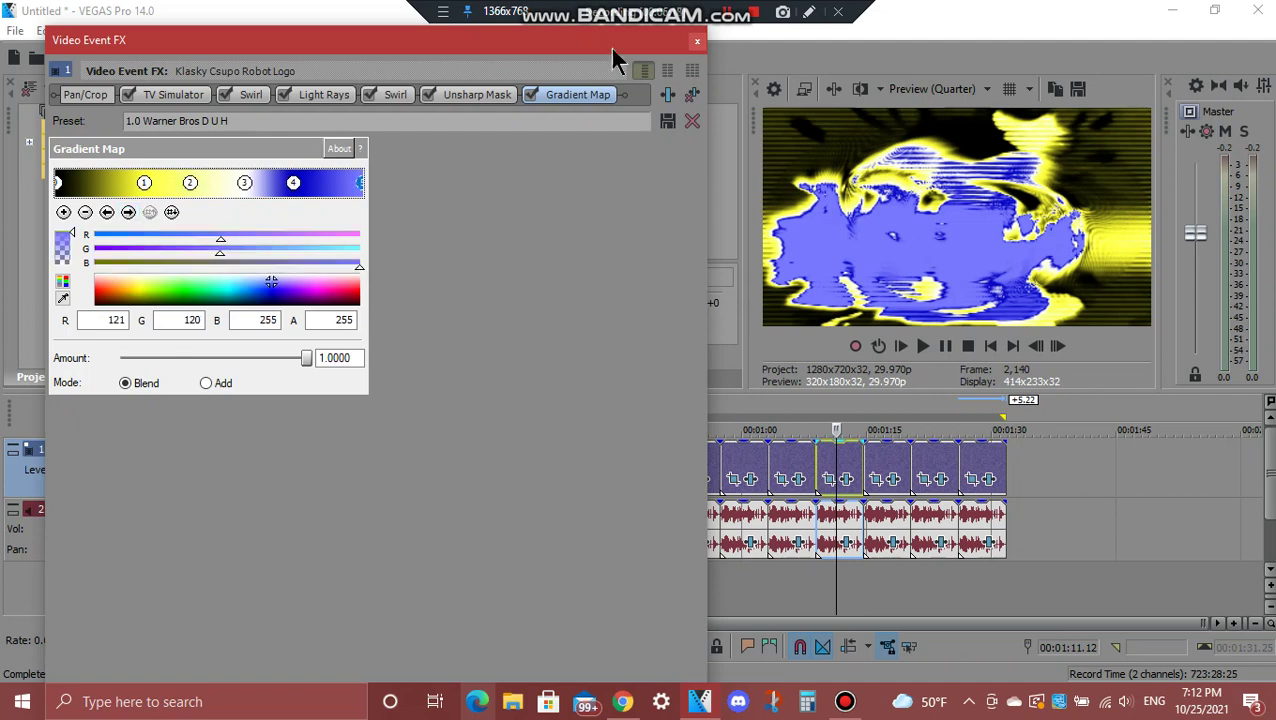
{"action": "left_click", "coordinate": [697, 42]}
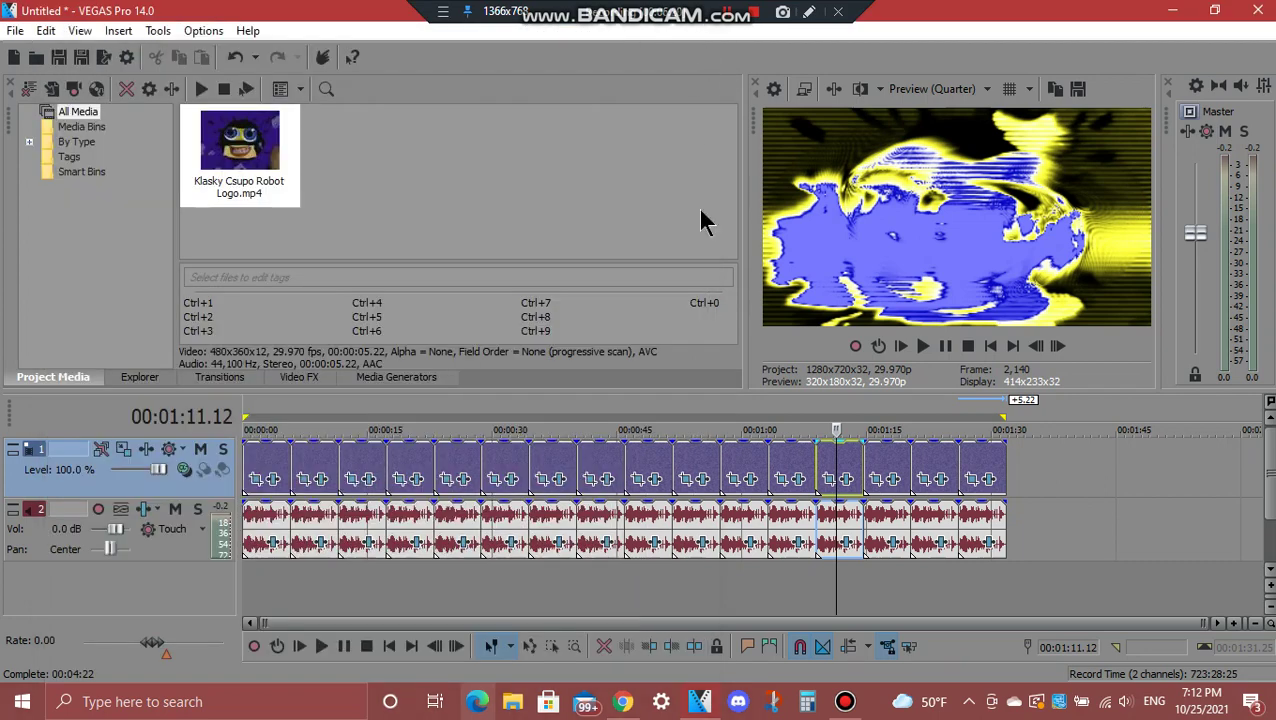
- Review the thirteenth clip's two ExpressFX Chorus effects, its IO/Phaser with the Excited preset, and its Pitch Shift settings
{"action": "left_click", "coordinate": [843, 545]}
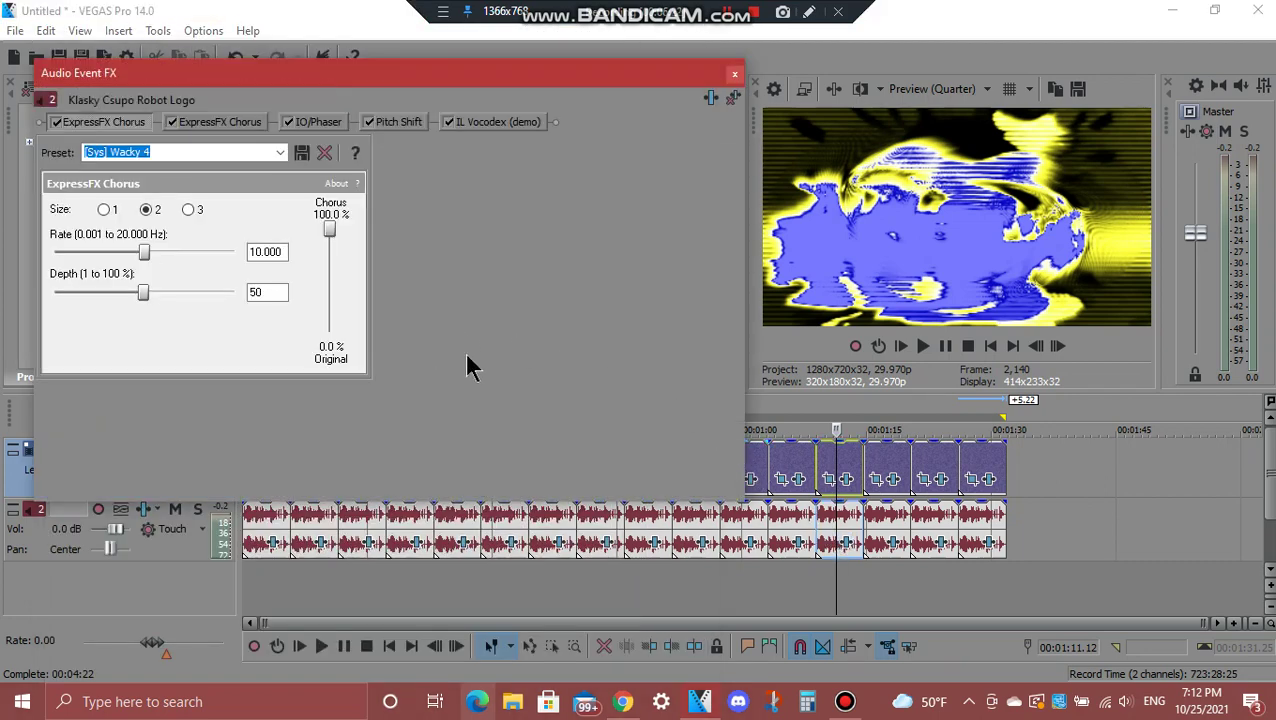
{"action": "left_click", "coordinate": [224, 128]}
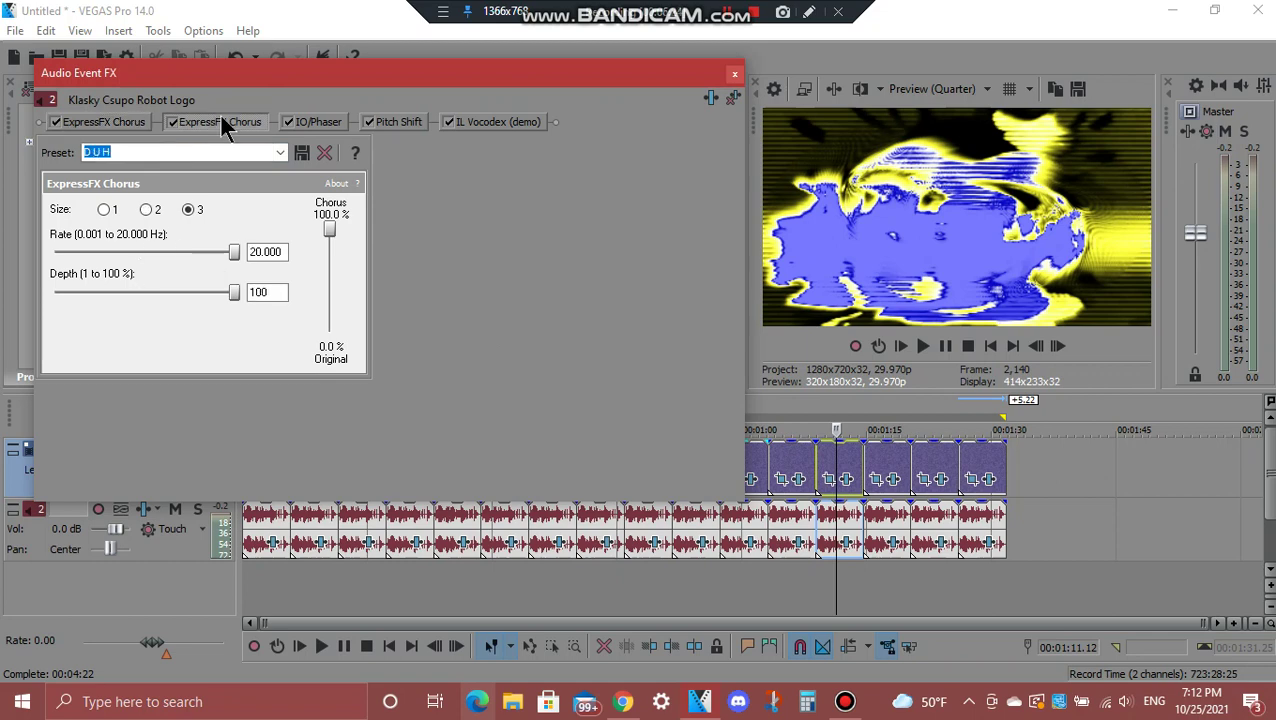
{"action": "left_click", "coordinate": [325, 124]}
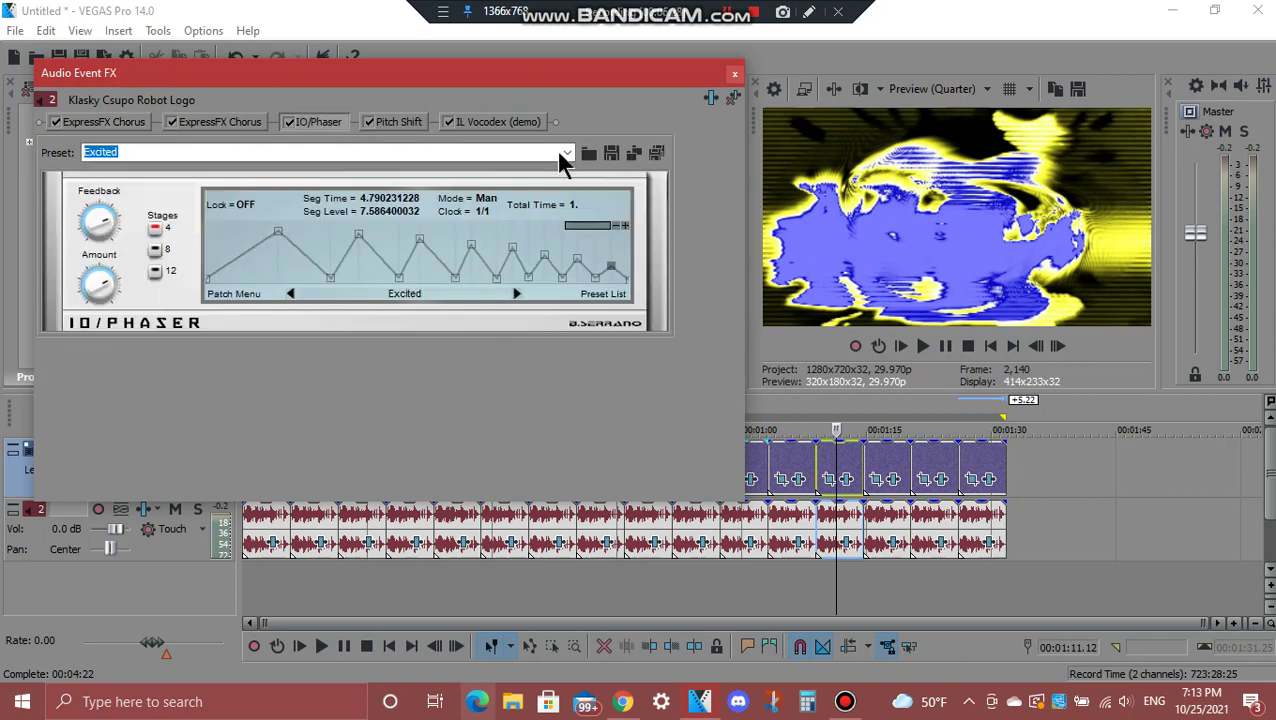
{"action": "left_click", "coordinate": [567, 153]}
{"action": "scroll", "coordinate": [570, 217], "scroll_direction": "up", "scroll_amount": 2}
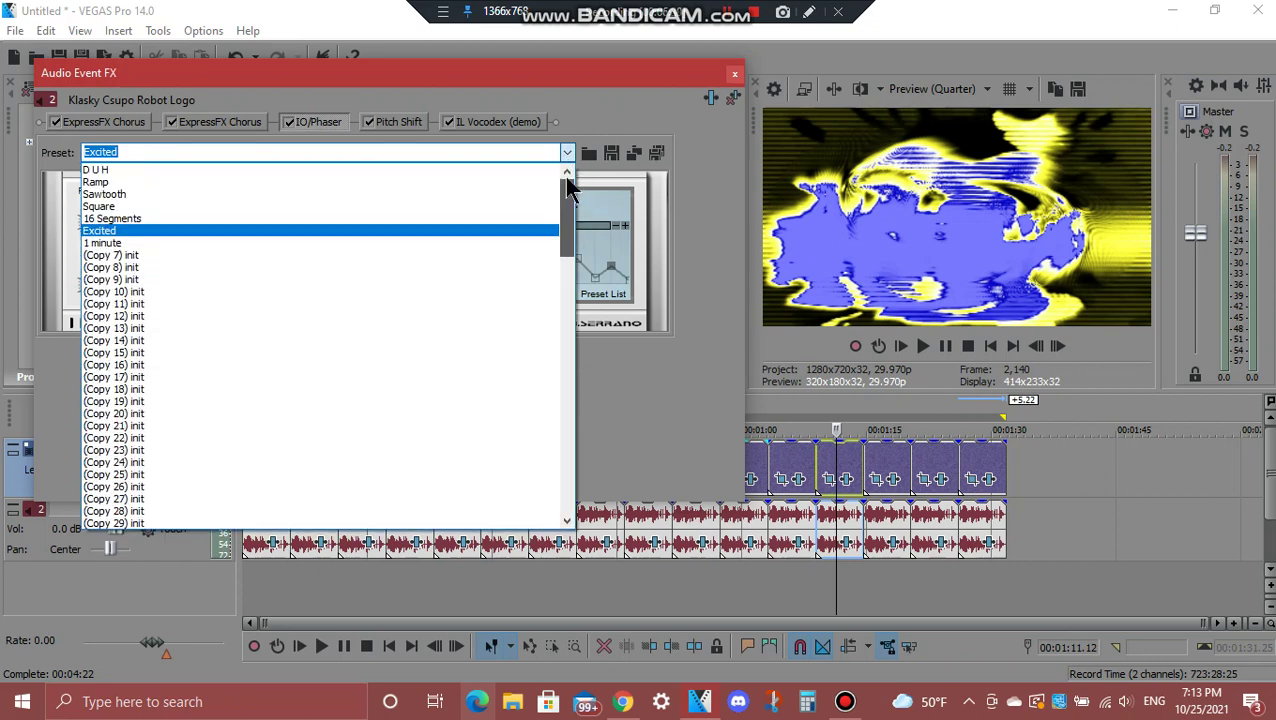
{"action": "left_click", "coordinate": [113, 233]}
{"action": "left_click", "coordinate": [396, 122]}
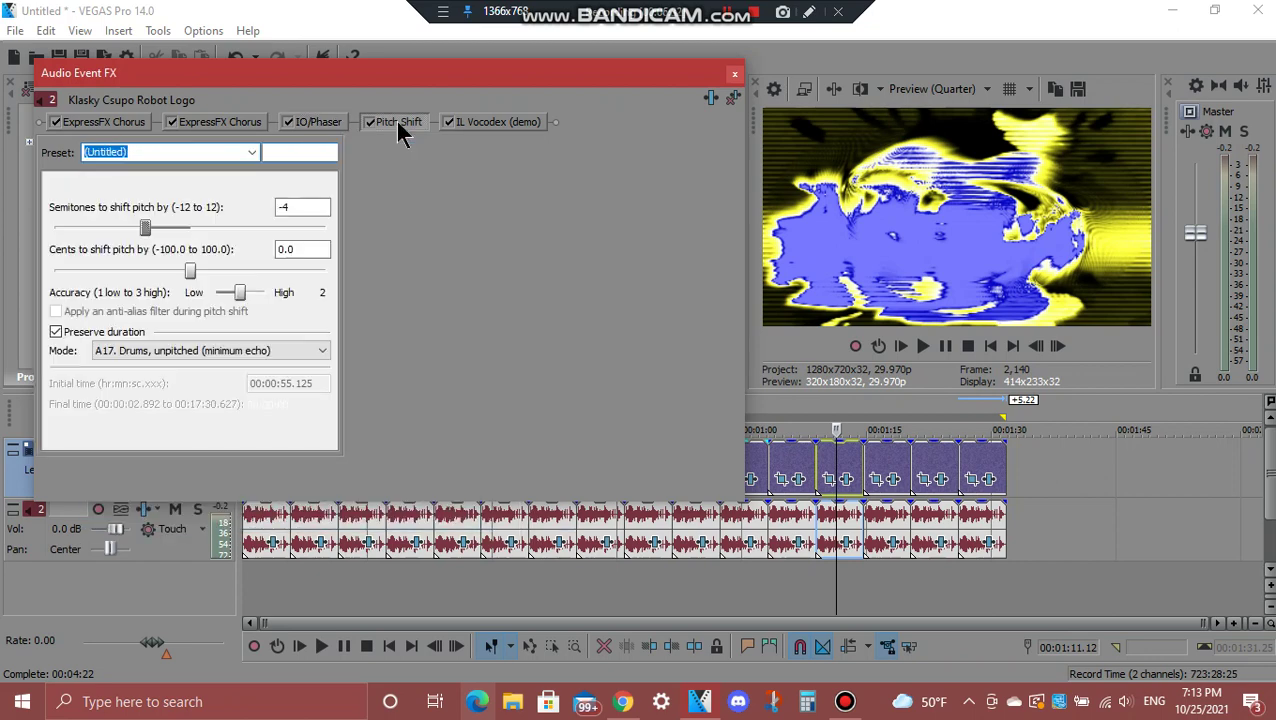
- Review the thirteenth clip's IL Vocodex effect down to its keyboard and close the audio effects
{"action": "left_click", "coordinate": [481, 125]}
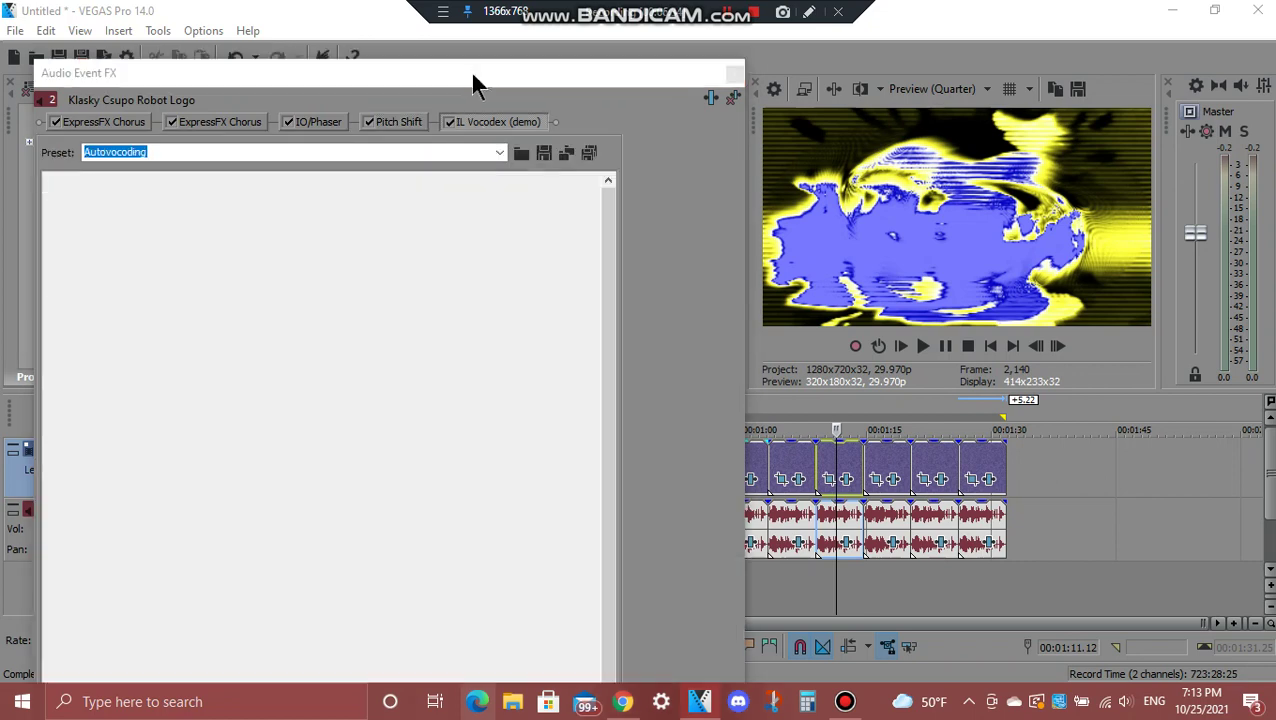
{"action": "left_click_drag", "start_coordinate": [441, 66], "coordinate": [489, 120]}
{"action": "left_click_drag", "start_coordinate": [609, 276], "coordinate": [615, 450]}
{"action": "left_click", "coordinate": [736, 121]}
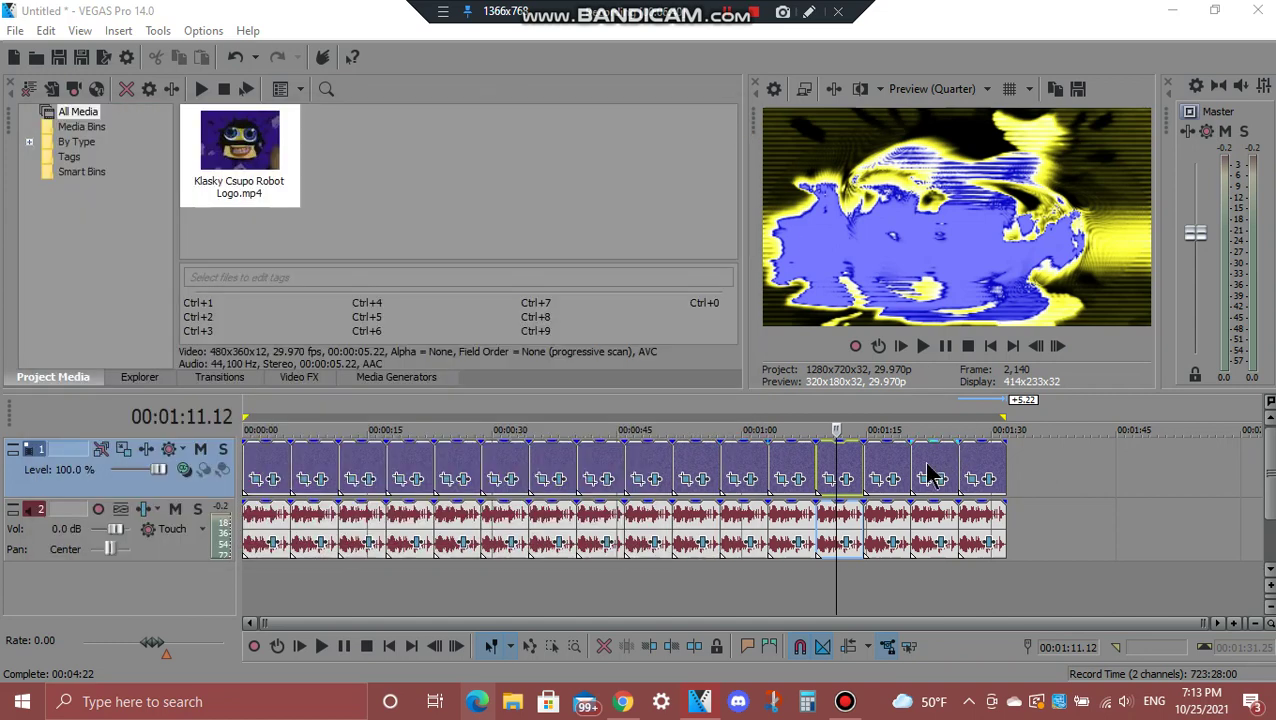
- Review the fourteenth clip's Light Rays video effect and every colour point of its Gradient Map
{"action": "left_click", "coordinate": [892, 478]}
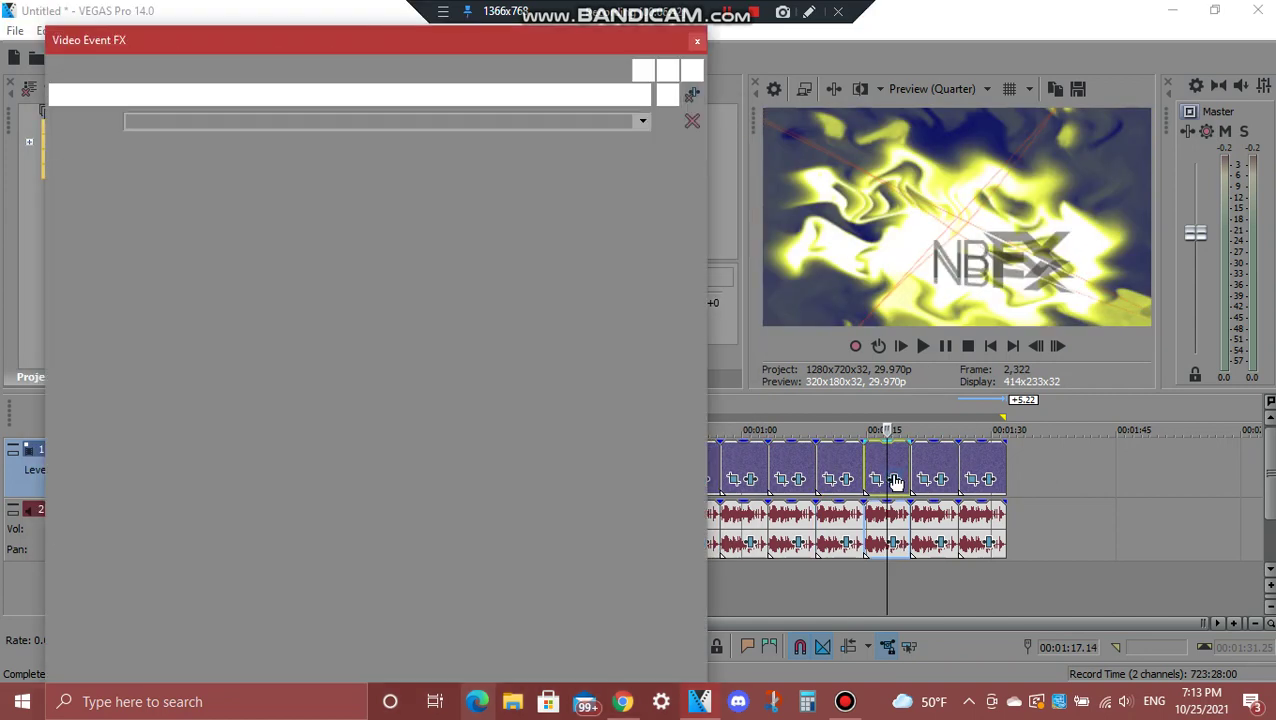
{"action": "left_click", "coordinate": [167, 95]}
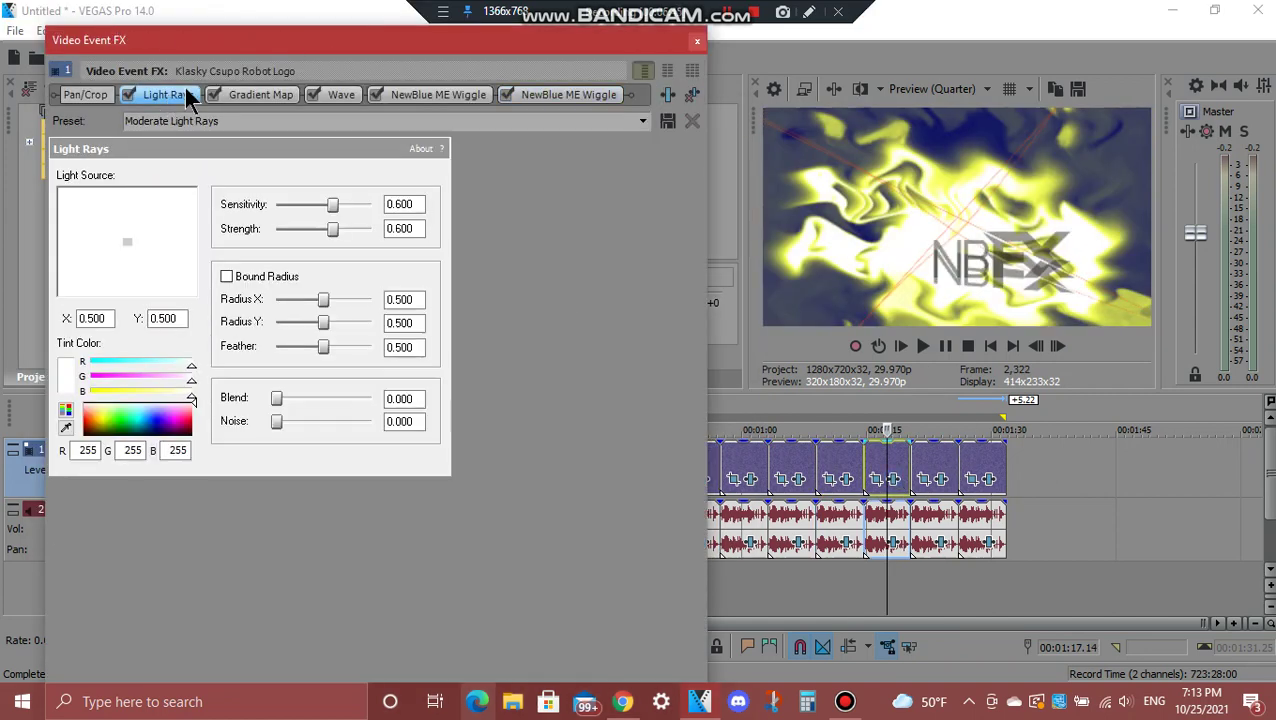
{"action": "left_click", "coordinate": [267, 89]}
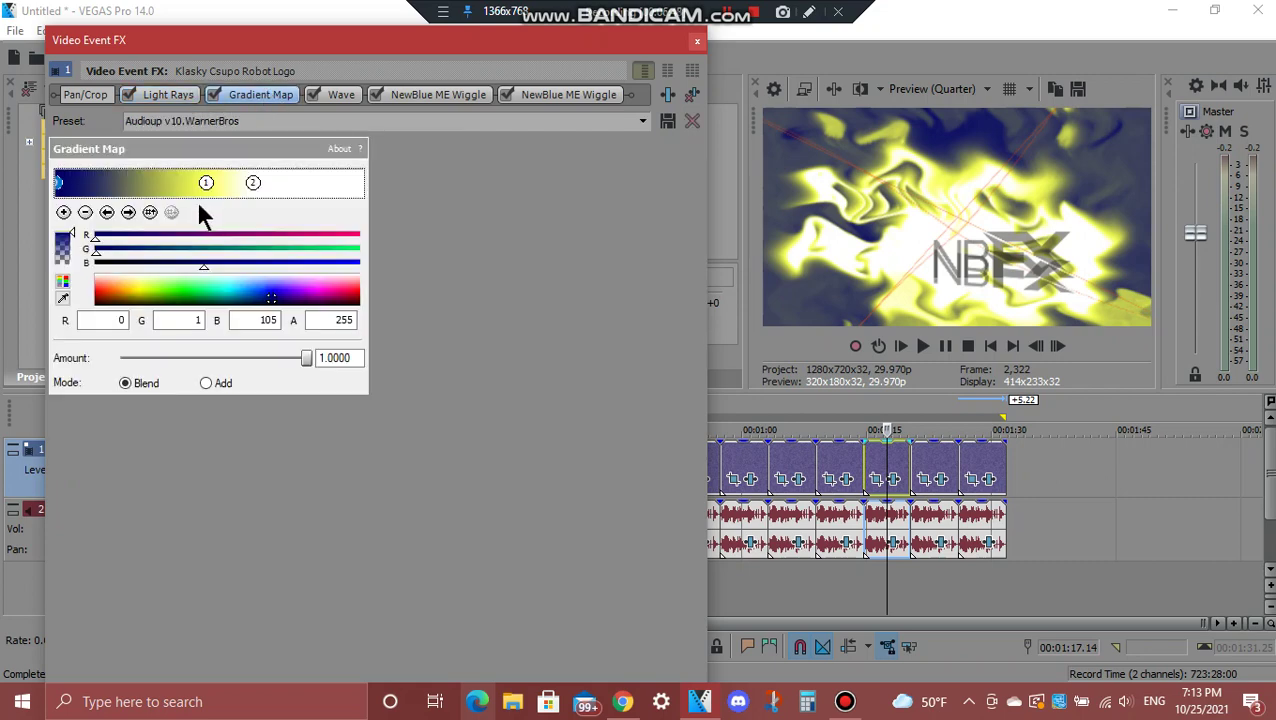
{"action": "left_click", "coordinate": [130, 214]}
{"action": "left_click", "coordinate": [130, 213]}
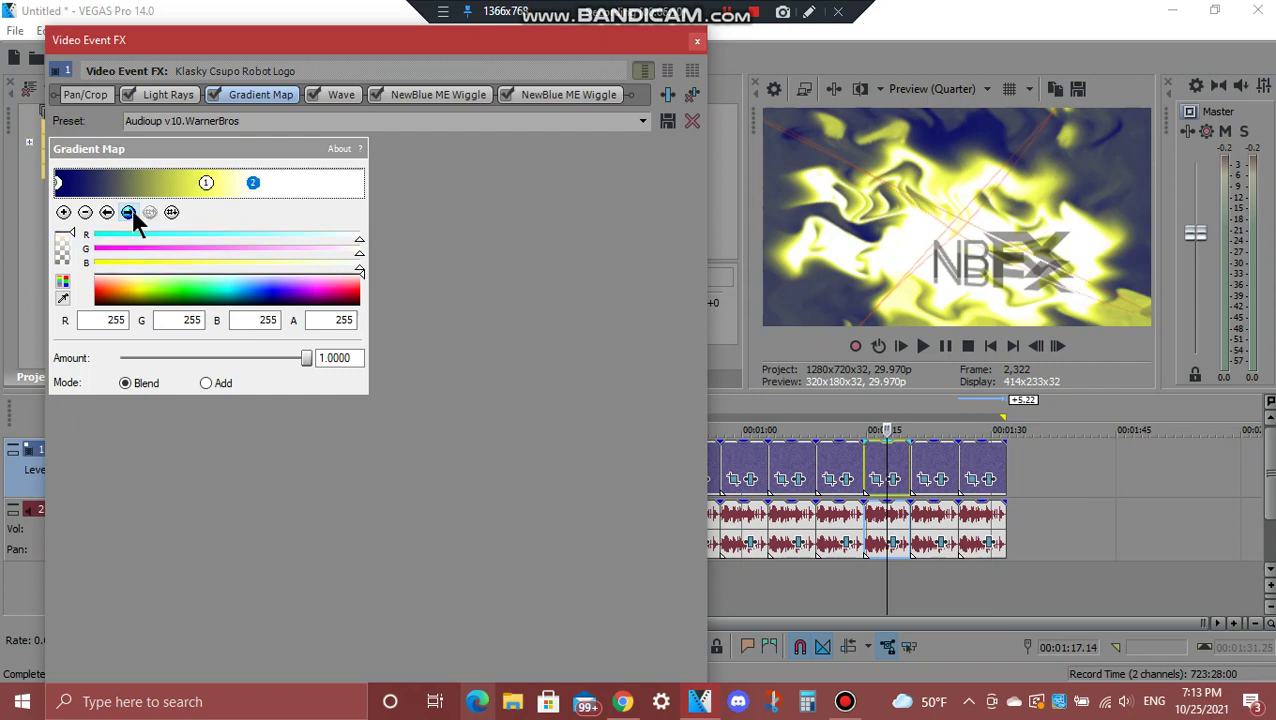
- Review the fourteenth clip's Wave and two NewBlue ME Wiggle effects and close its video effects
{"action": "left_click", "coordinate": [336, 97]}
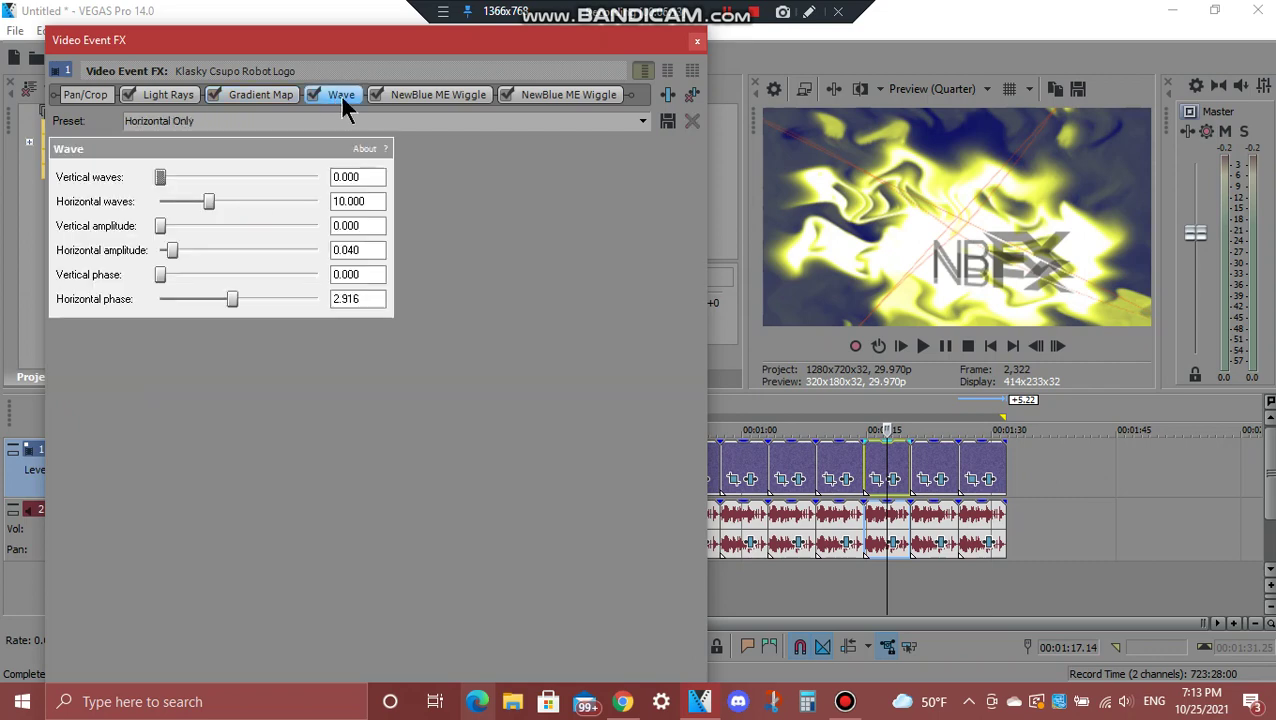
{"action": "left_click", "coordinate": [470, 95]}
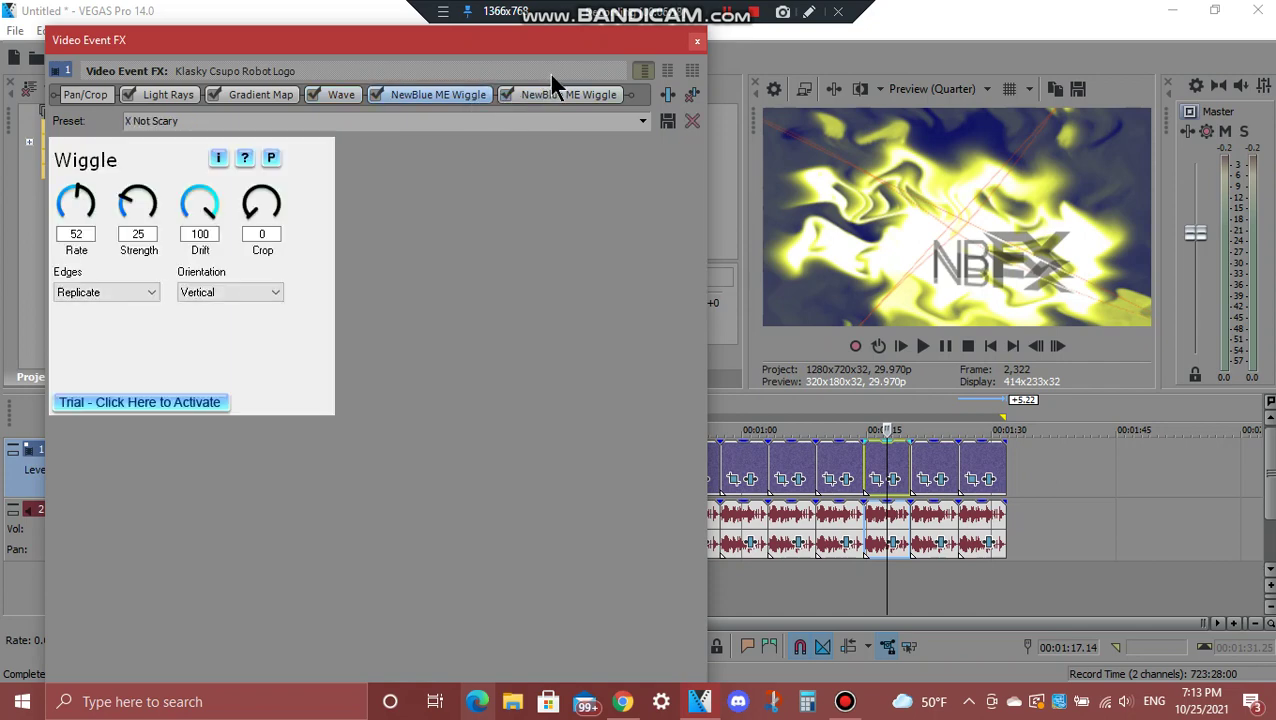
{"action": "left_click", "coordinate": [565, 95]}
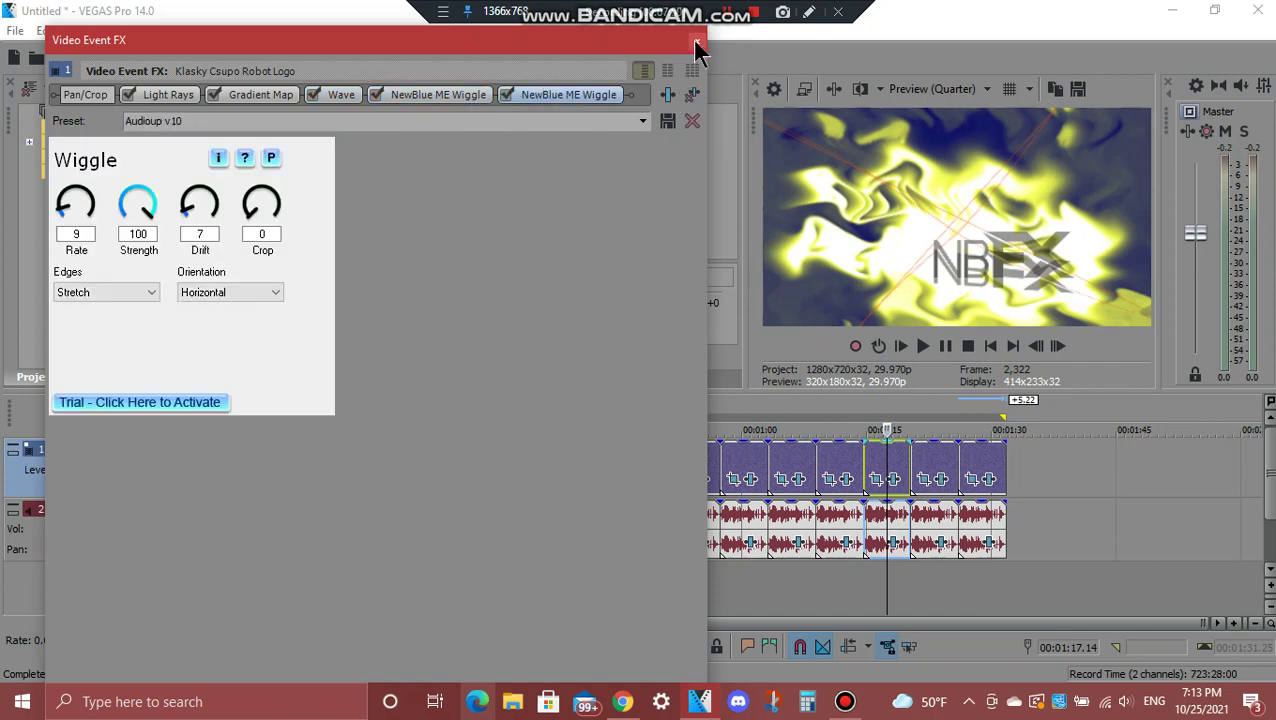
{"action": "left_click", "coordinate": [696, 42]}
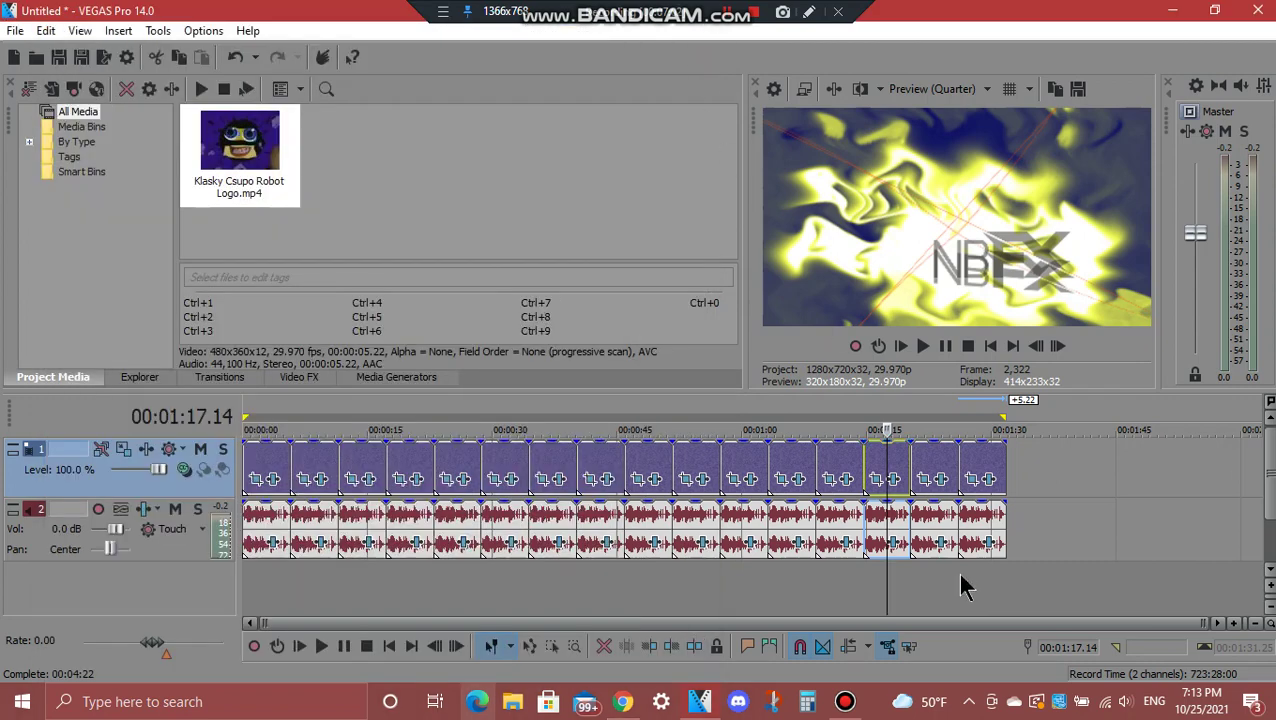
- Review the fourteenth clip's IO/Phaser, tb_grumblebum and IL Vocodex audio effects, including the Vocodex keyboard, and close them
{"action": "left_click", "coordinate": [577, 457]}
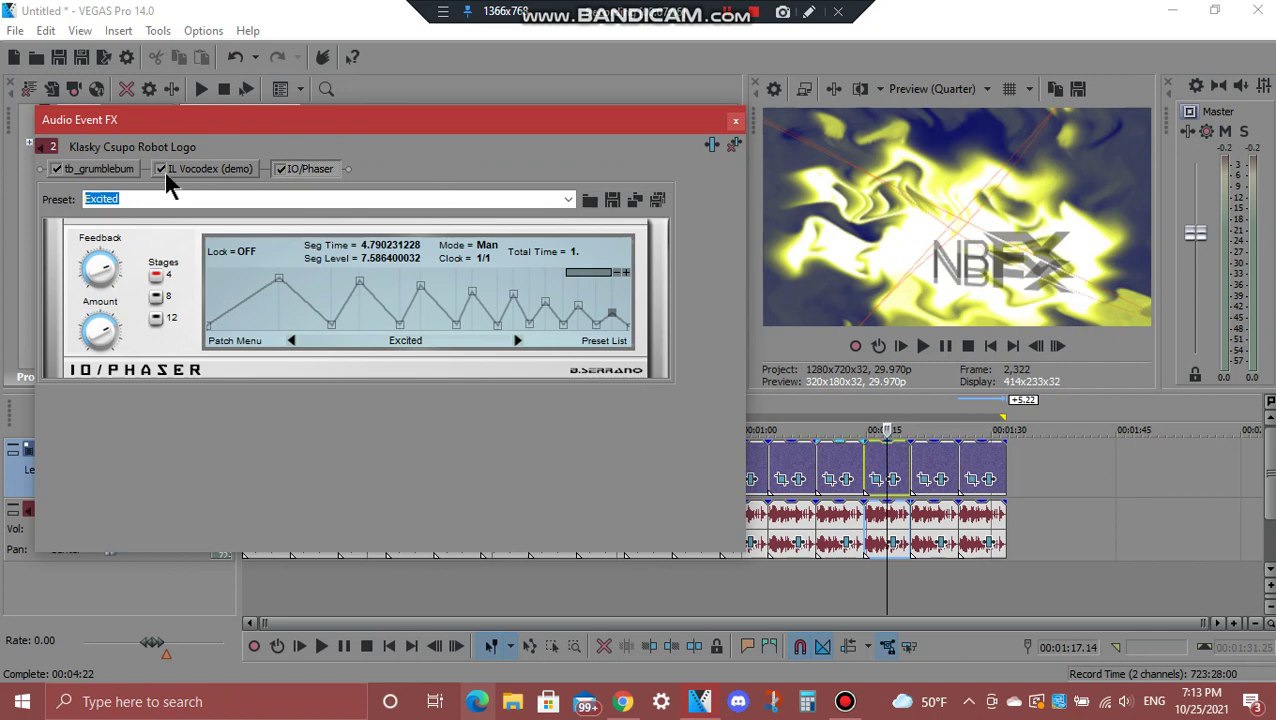
{"action": "left_click", "coordinate": [108, 174]}
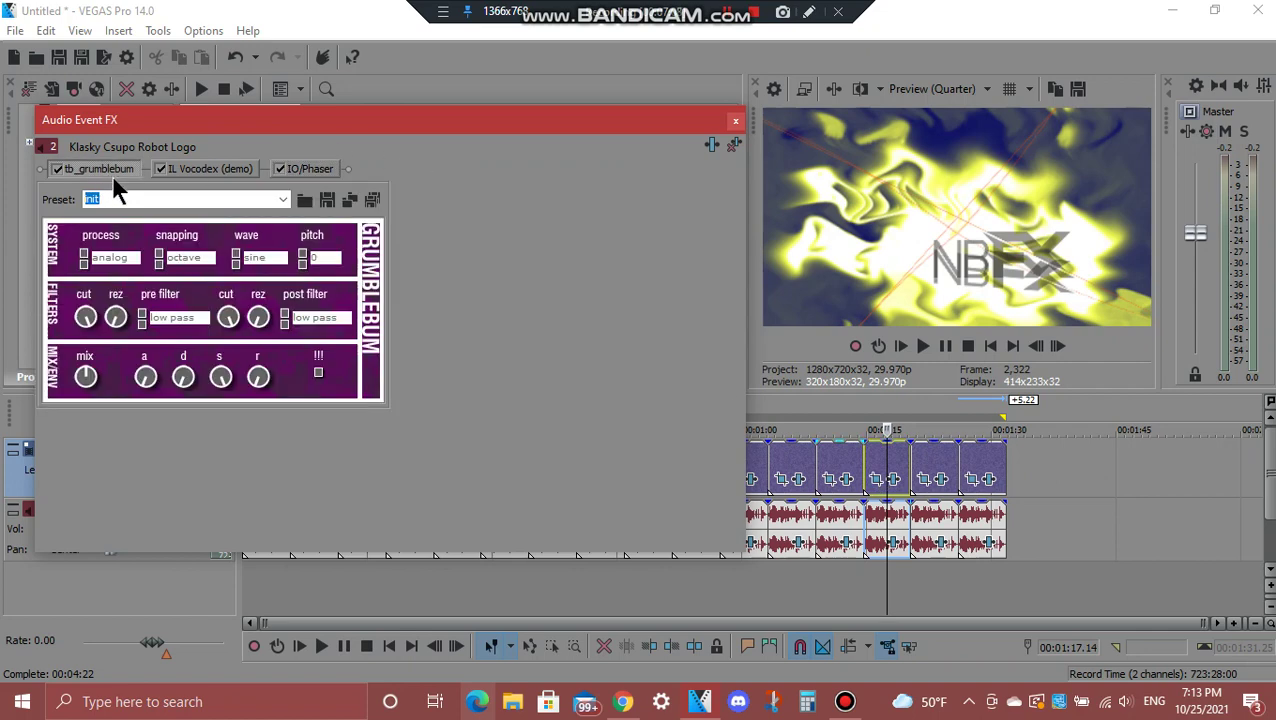
{"action": "left_click", "coordinate": [207, 167]}
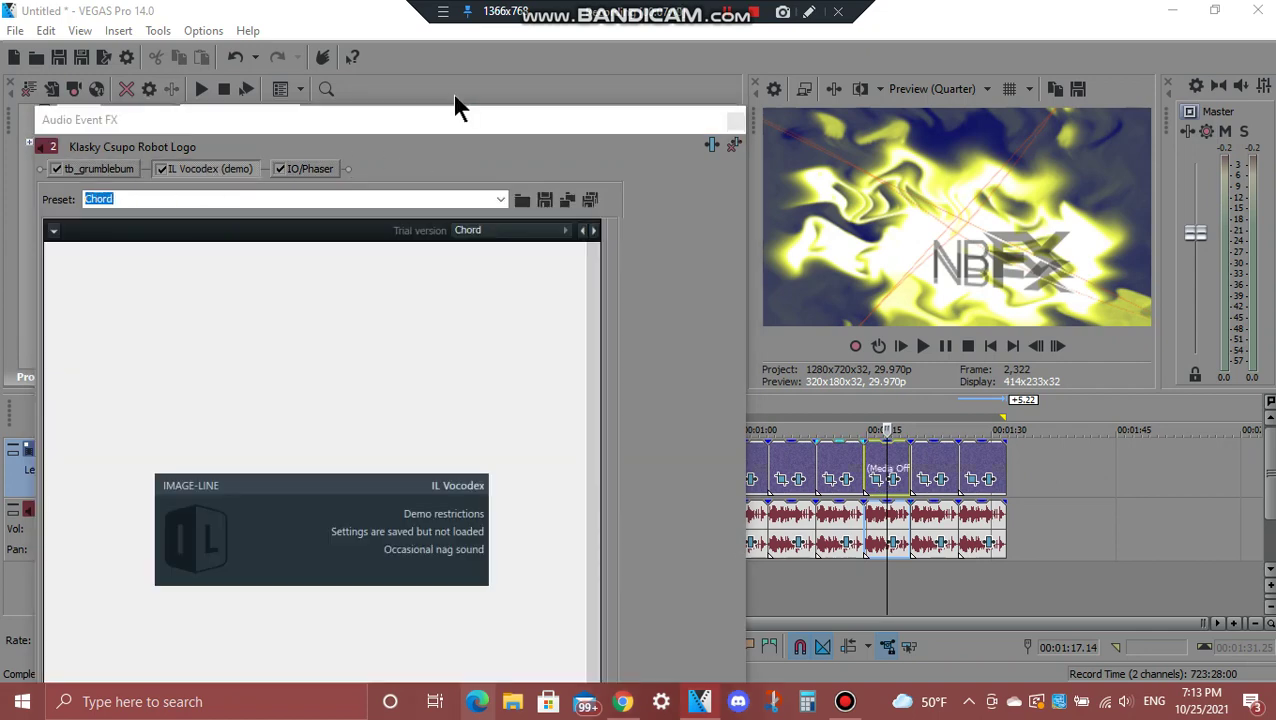
{"action": "left_click_drag", "start_coordinate": [421, 106], "coordinate": [450, 100]}
{"action": "left_click_drag", "start_coordinate": [600, 272], "coordinate": [610, 430]}
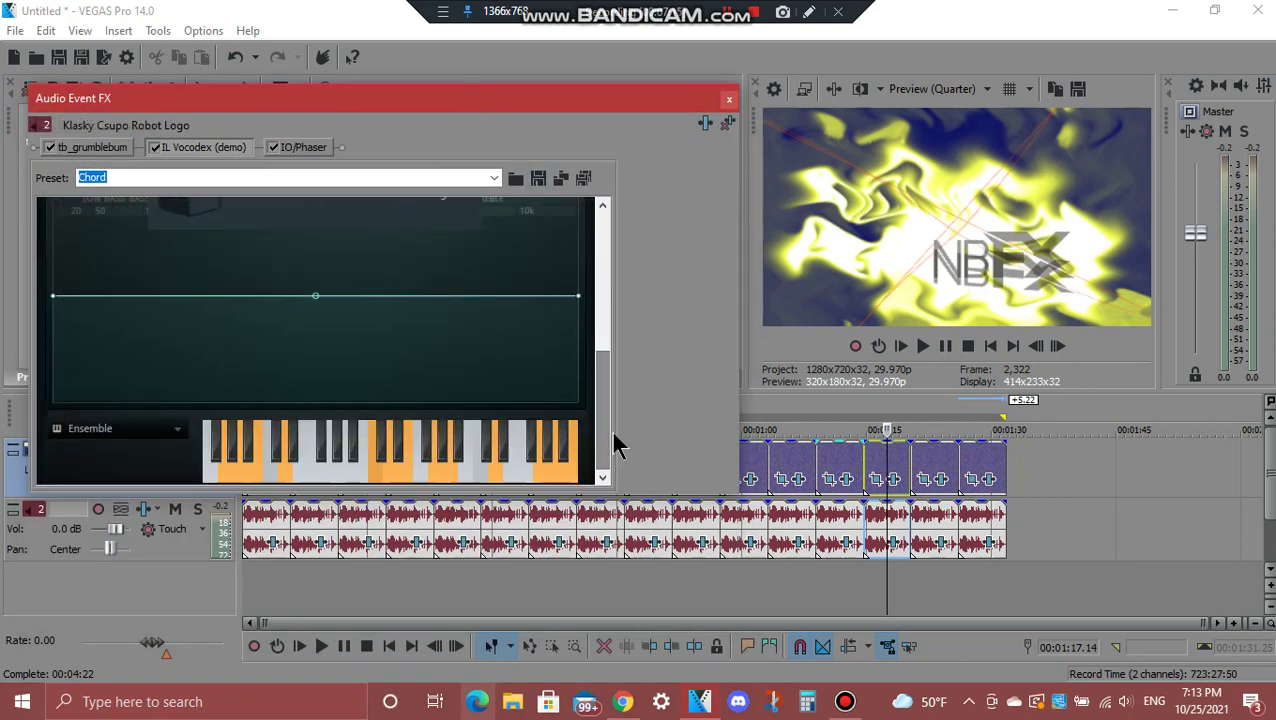
{"action": "left_click", "coordinate": [318, 152]}
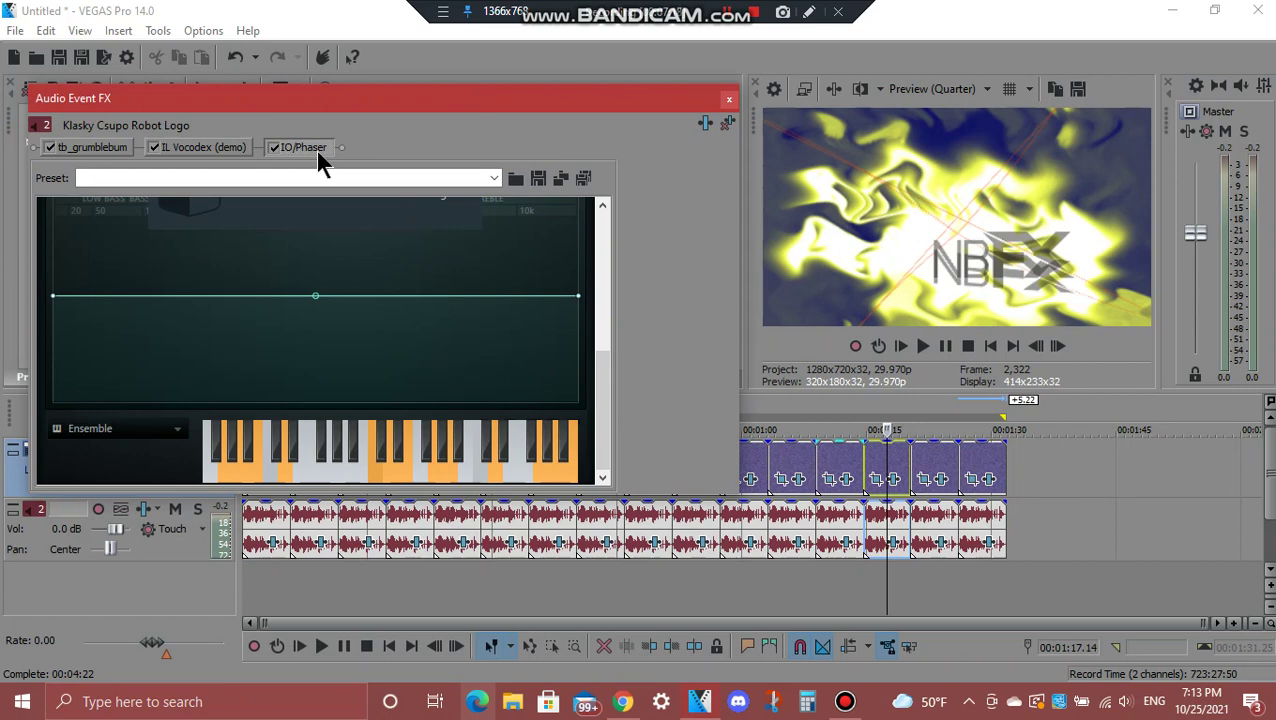
{"action": "left_click", "coordinate": [728, 99]}
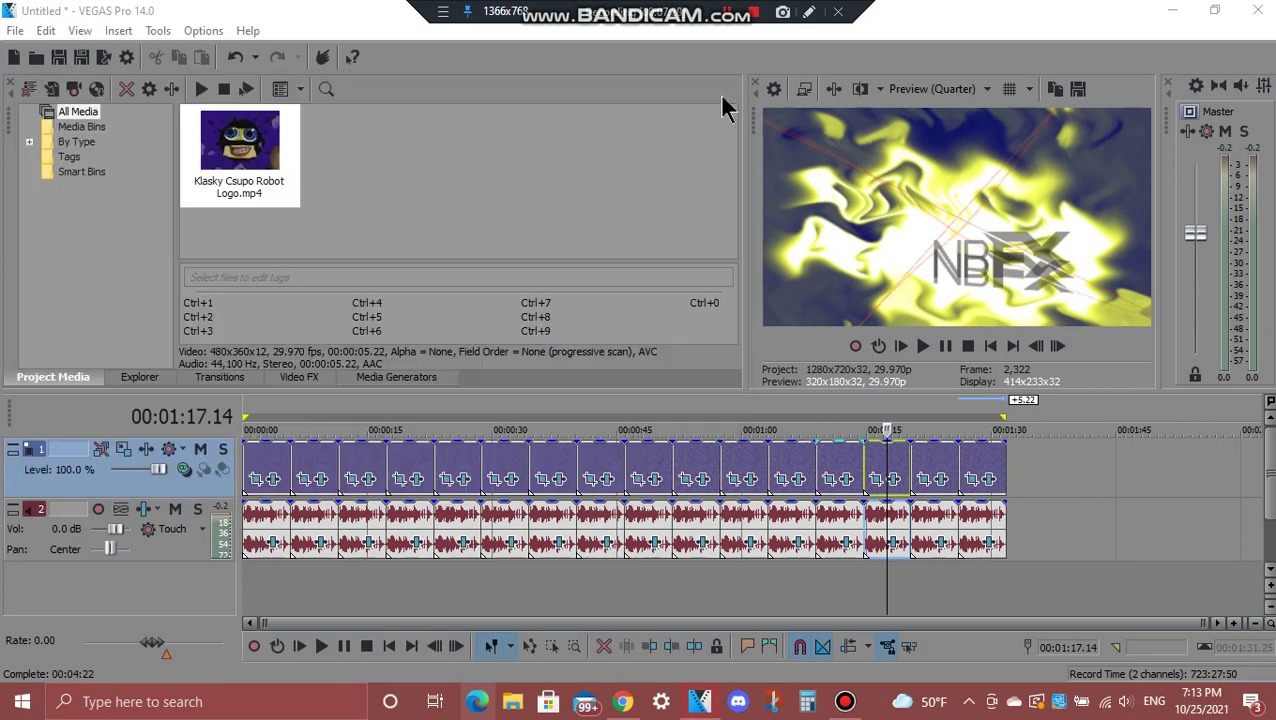
- Review every colour point of the fifteenth clip's Gradient Map video effect and close its video effects
{"action": "left_click", "coordinate": [929, 472]}
{"action": "left_click", "coordinate": [940, 478]}
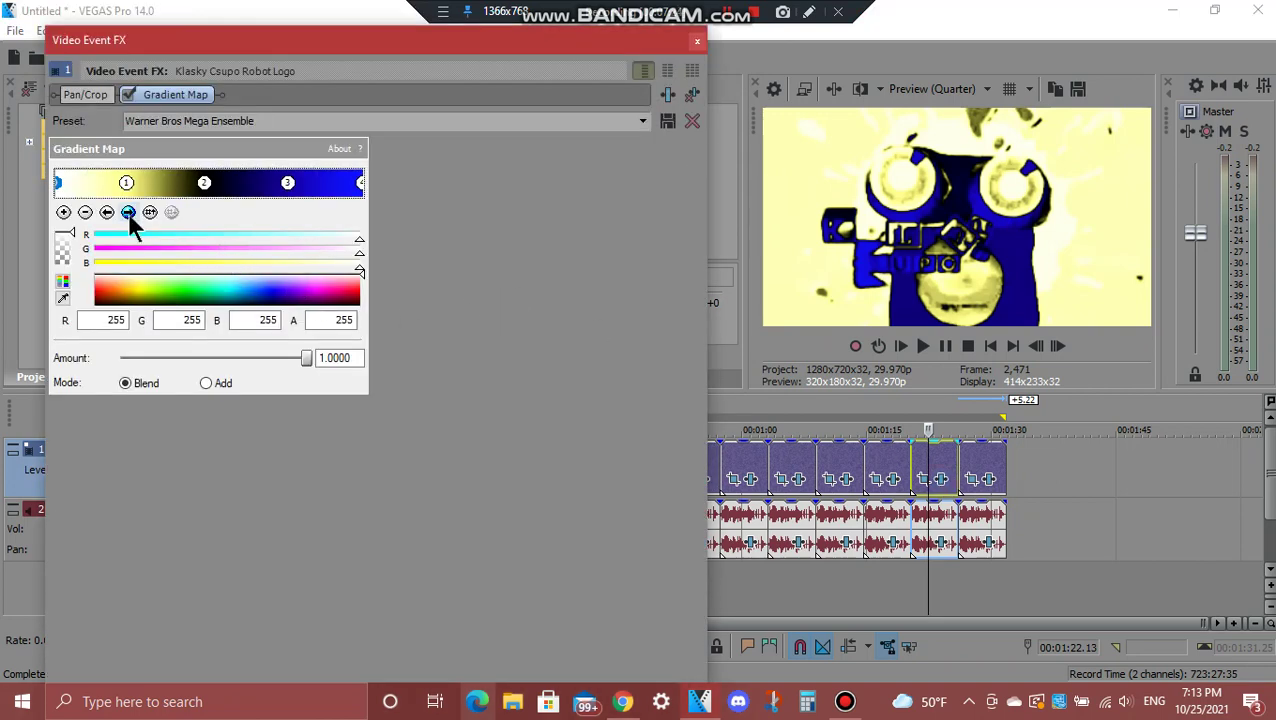
{"action": "left_click", "coordinate": [128, 212]}
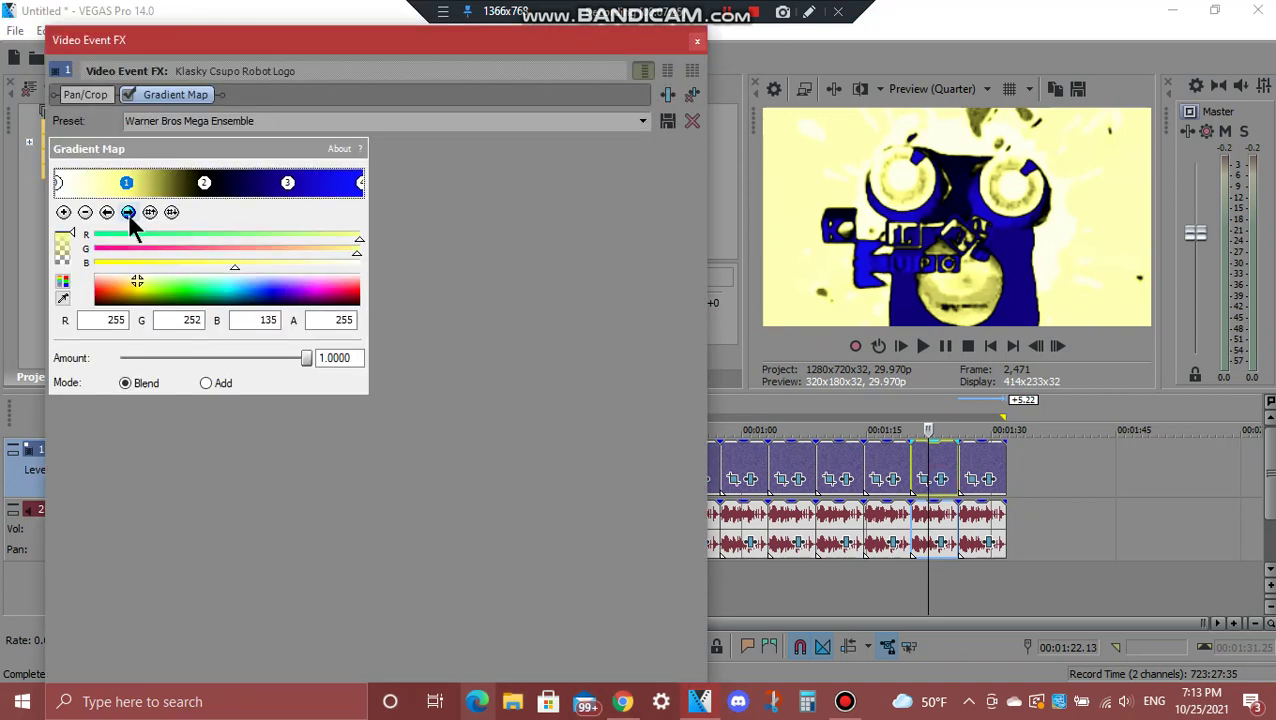
{"action": "left_click", "coordinate": [128, 212]}
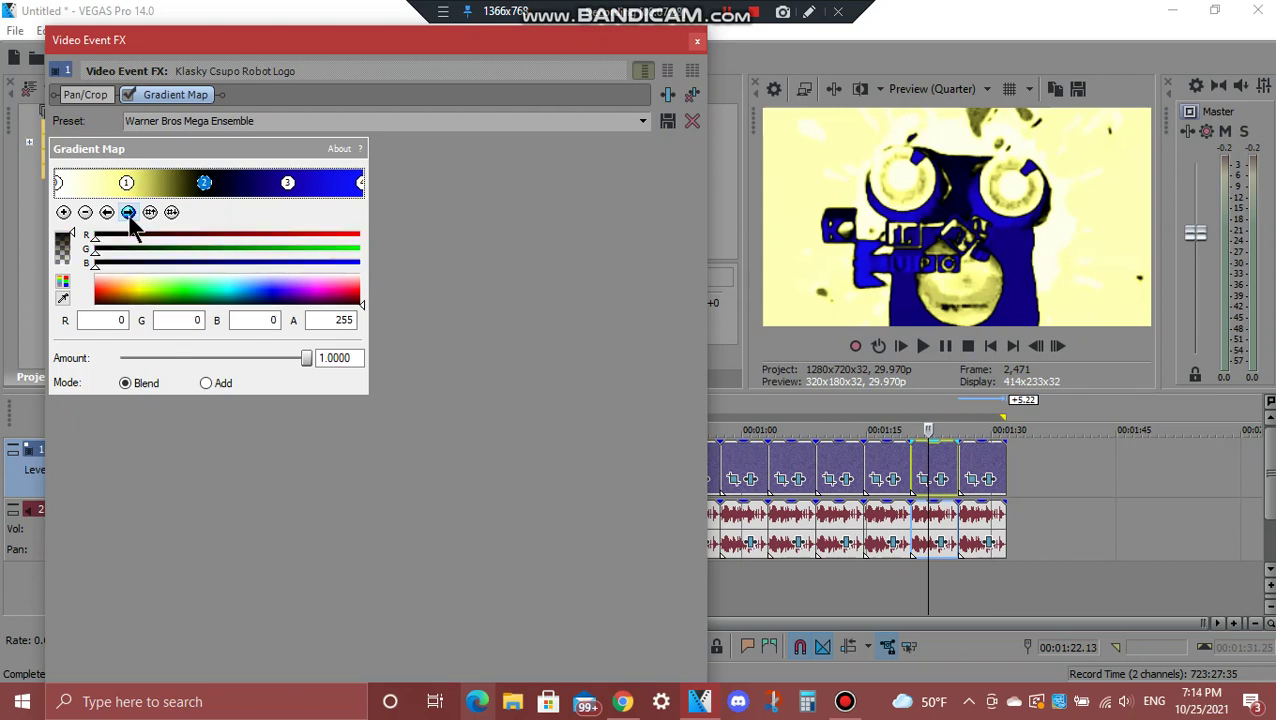
{"action": "left_click", "coordinate": [128, 212]}
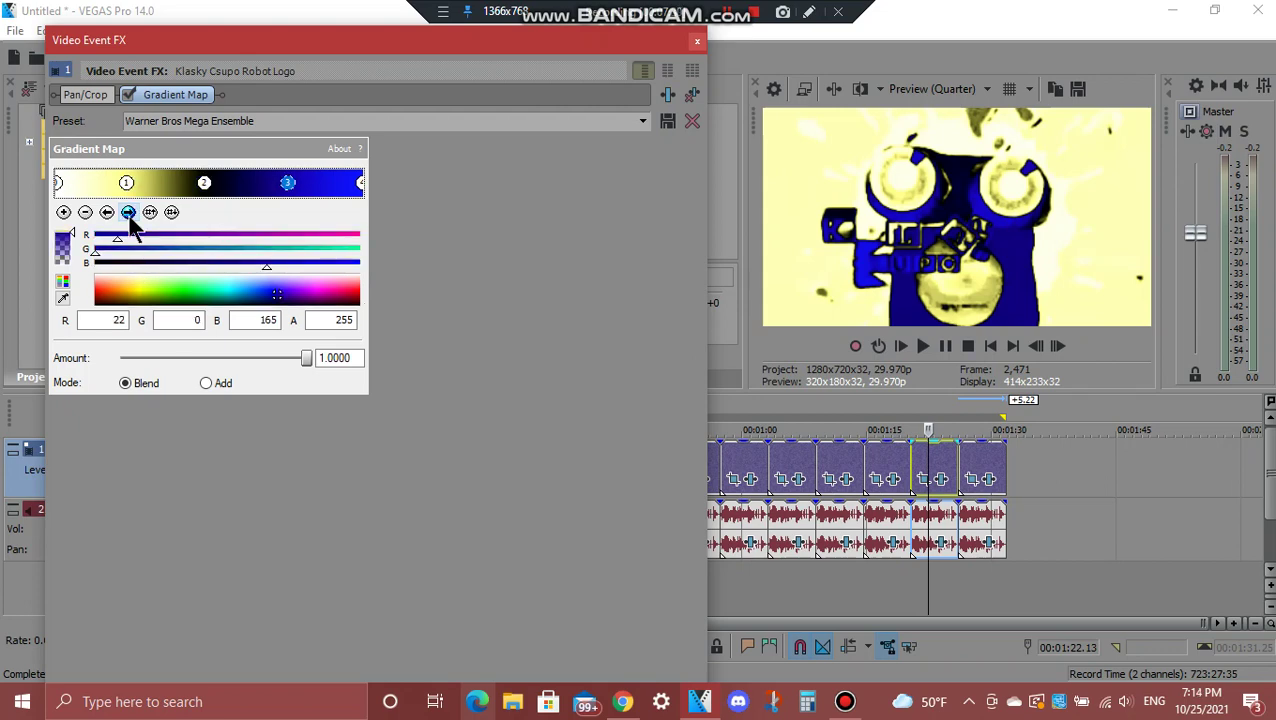
{"action": "left_click", "coordinate": [128, 212]}
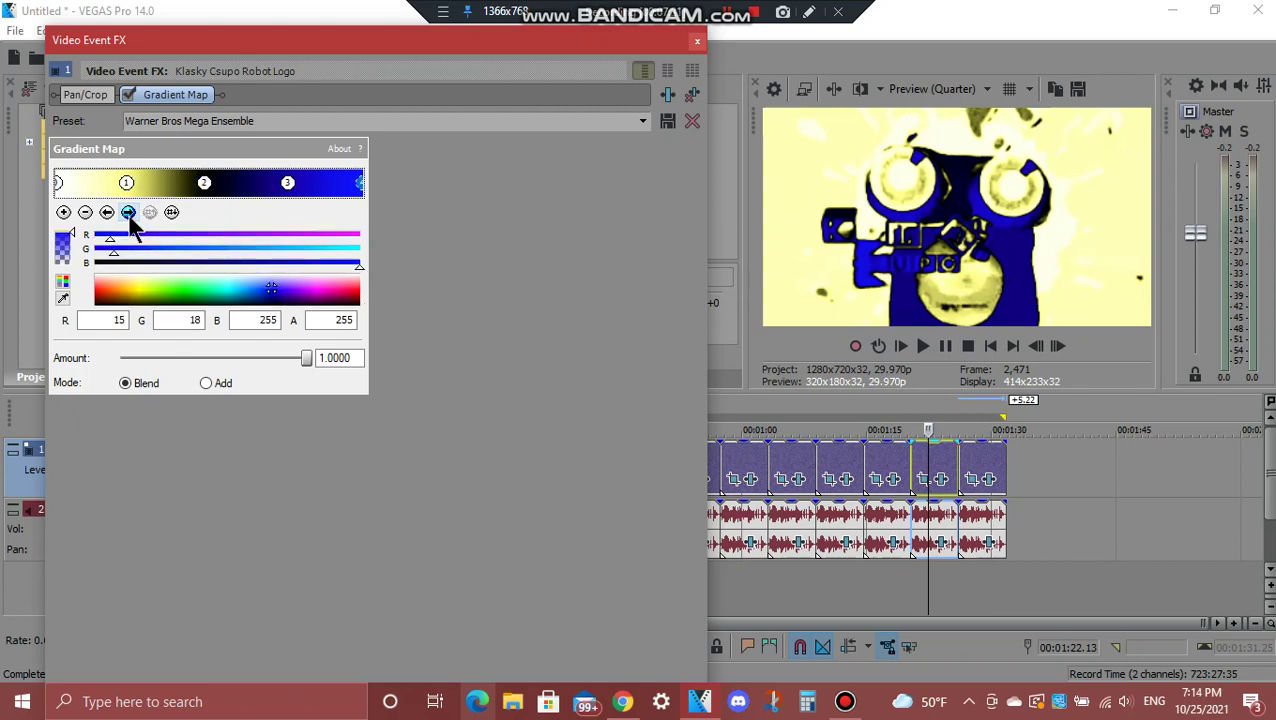
{"action": "left_click", "coordinate": [697, 43]}
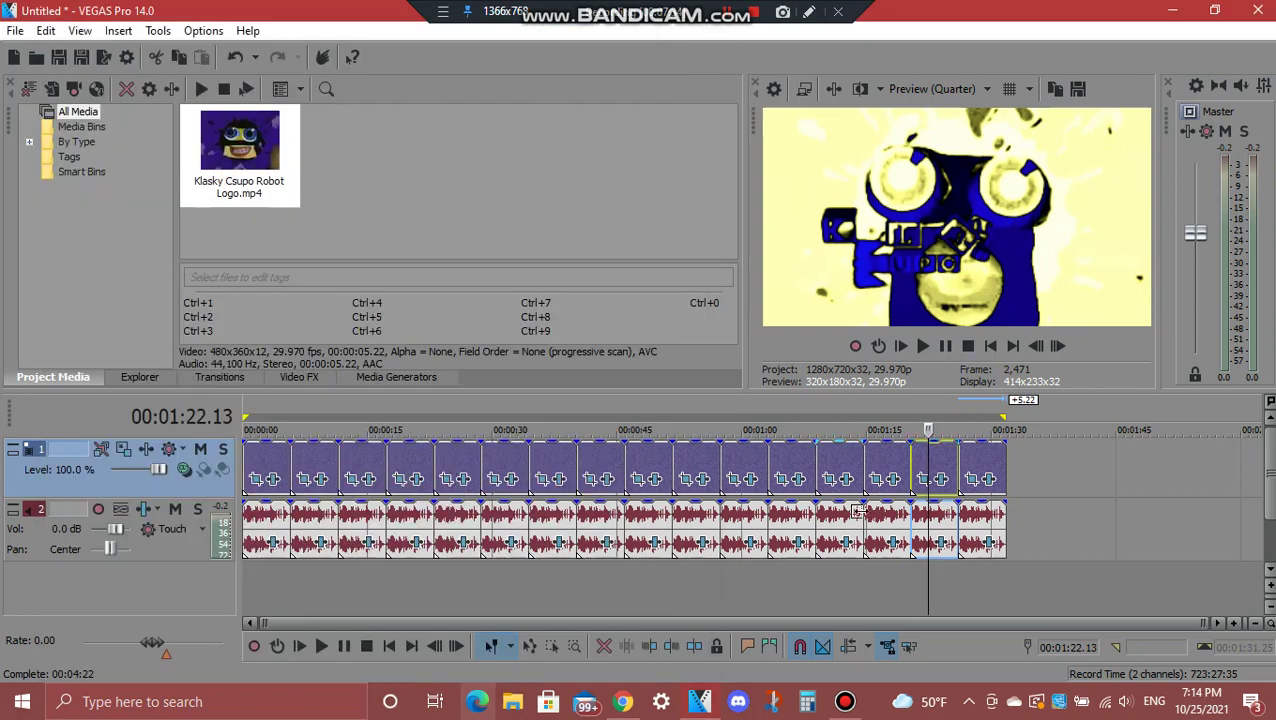
- Review the fifteenth clip's IL Vocodex audio effect down to its keyboard and close the audio effects
{"action": "left_click", "coordinate": [940, 545]}
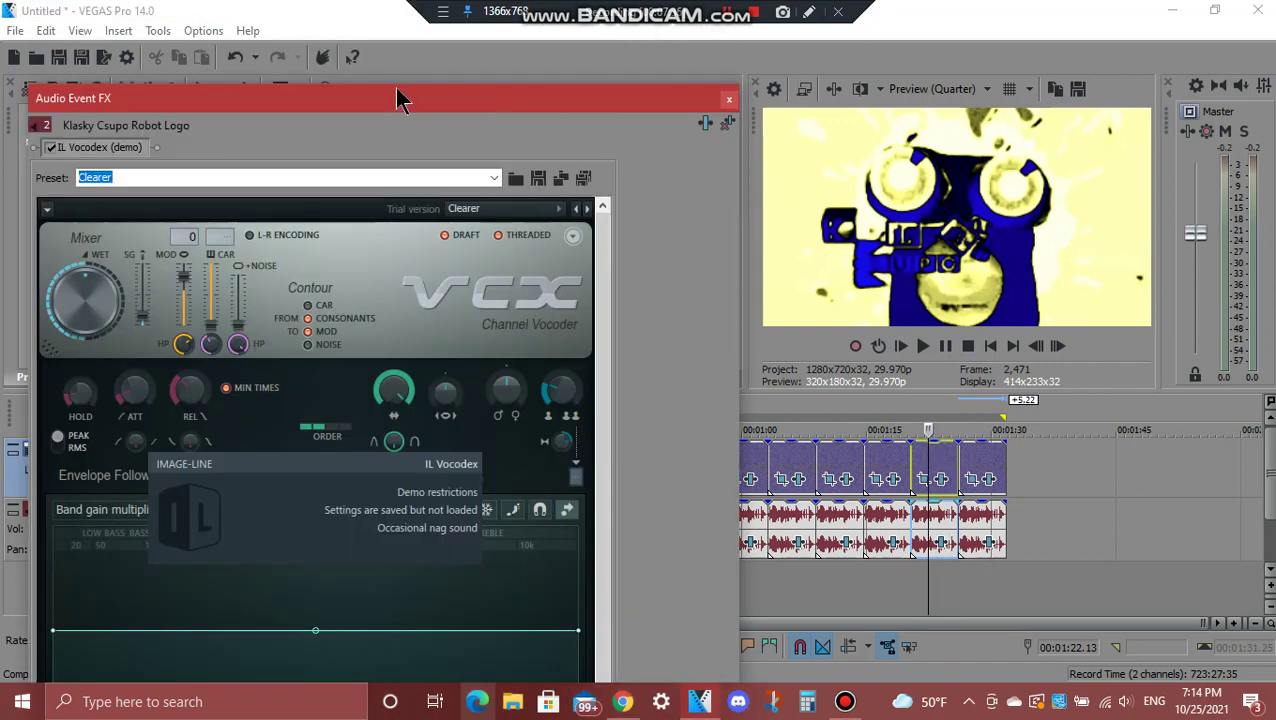
{"action": "left_click_drag", "start_coordinate": [399, 99], "coordinate": [447, 117]}
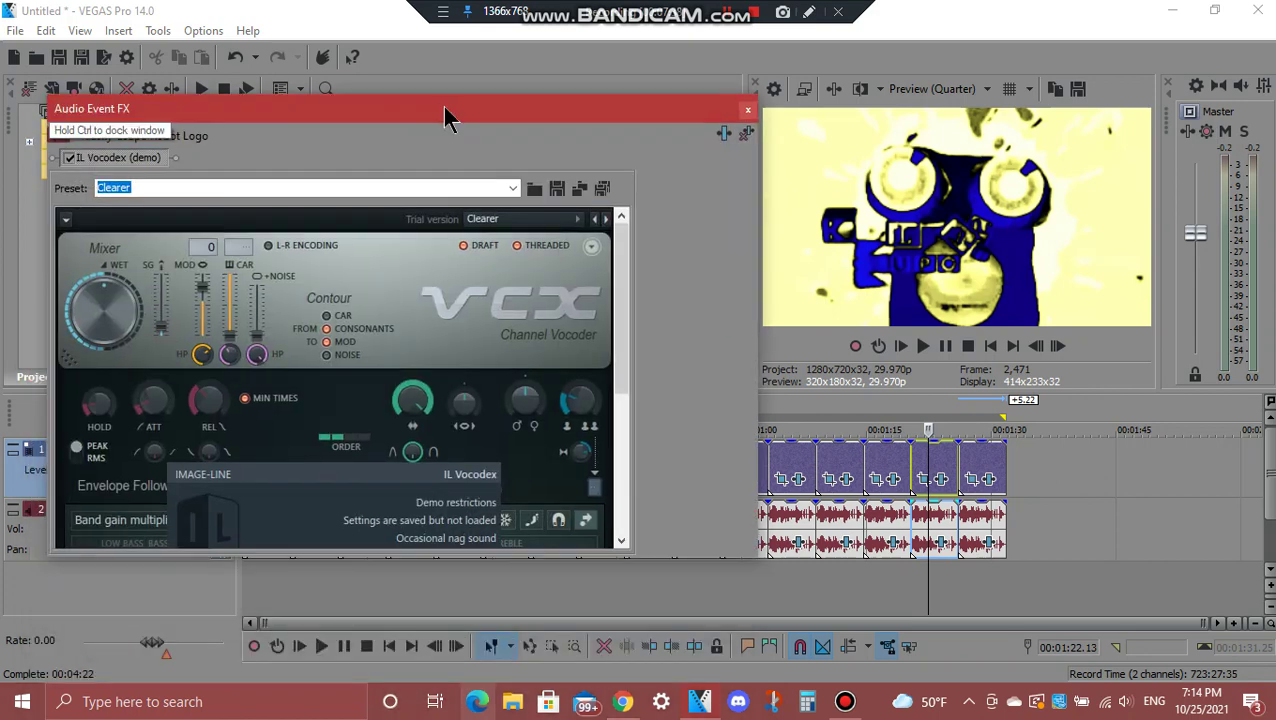
{"action": "left_click_drag", "start_coordinate": [621, 288], "coordinate": [621, 443]}
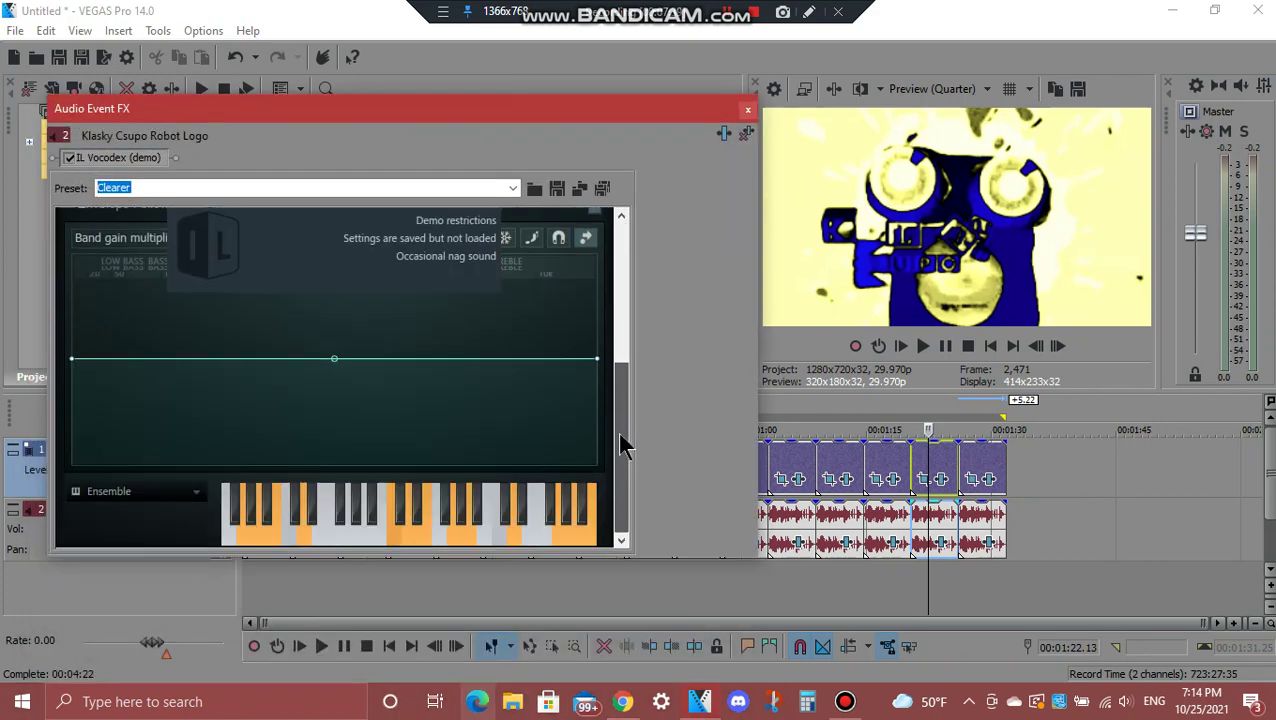
{"action": "left_click", "coordinate": [747, 108]}
- Review every colour point of the last clip's Gradient Map video effect and close its video effects
{"action": "left_click", "coordinate": [978, 470]}
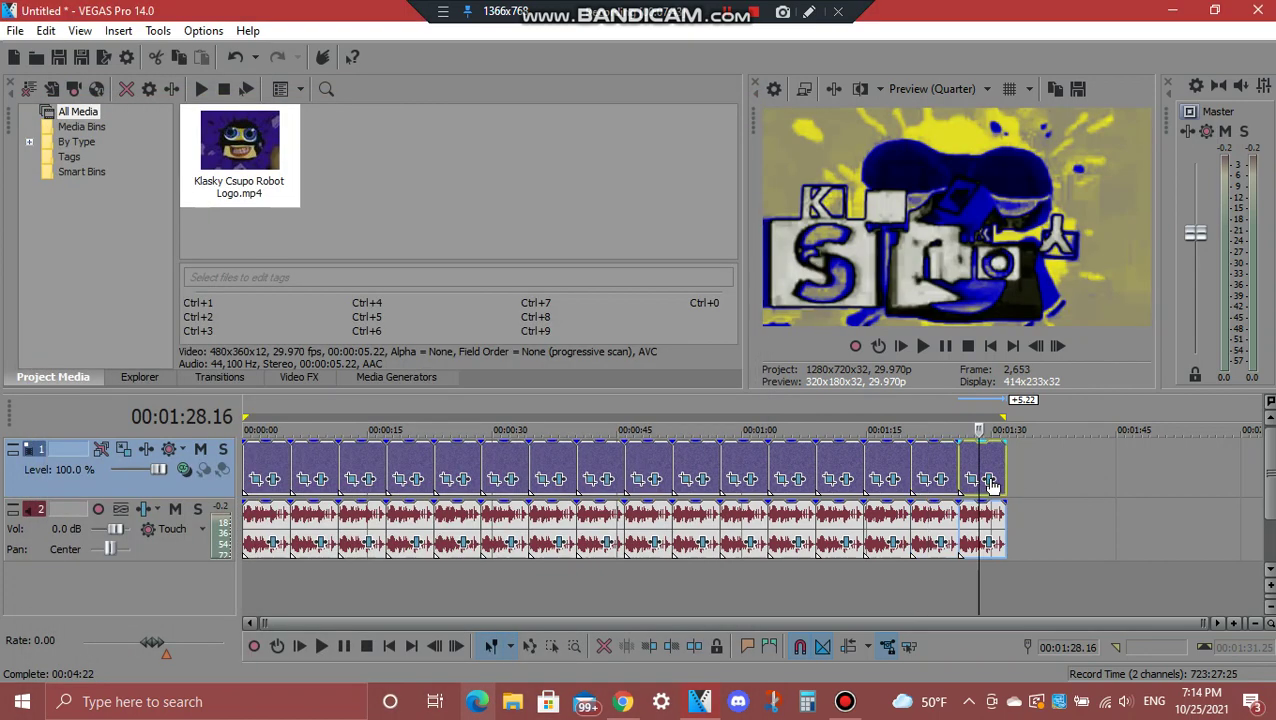
{"action": "left_click", "coordinate": [966, 445]}
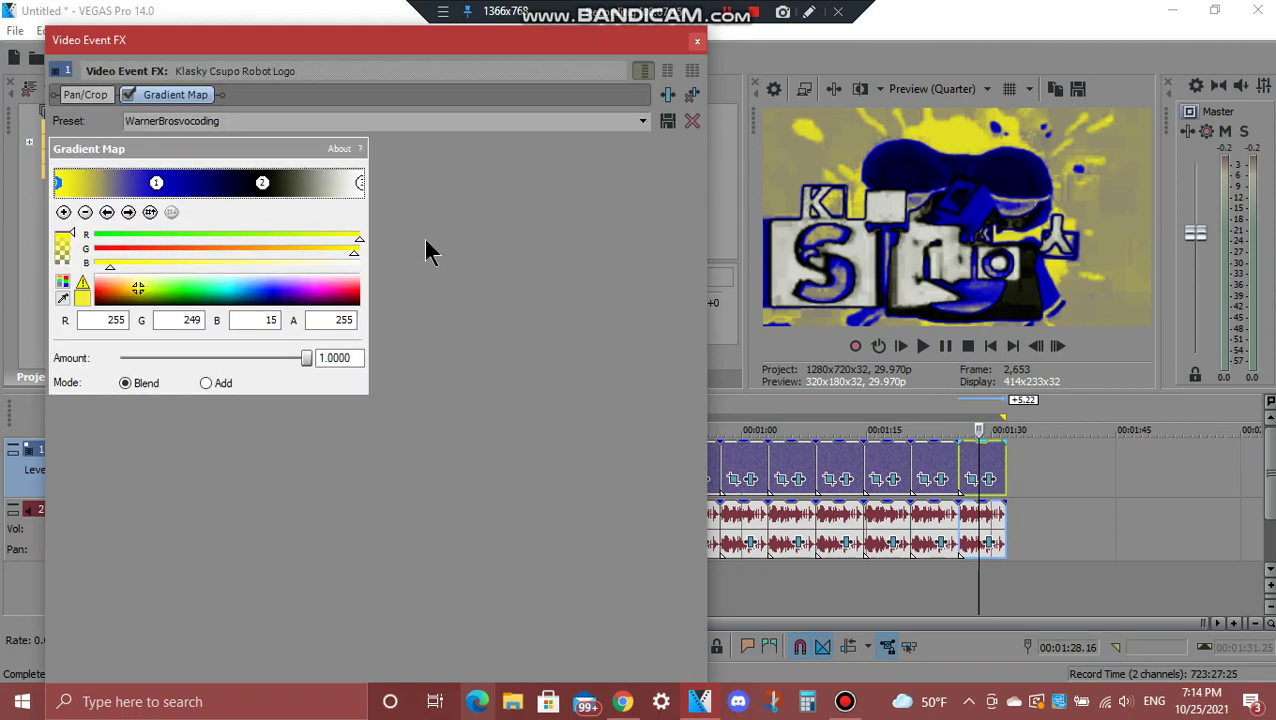
{"action": "left_click", "coordinate": [128, 213]}
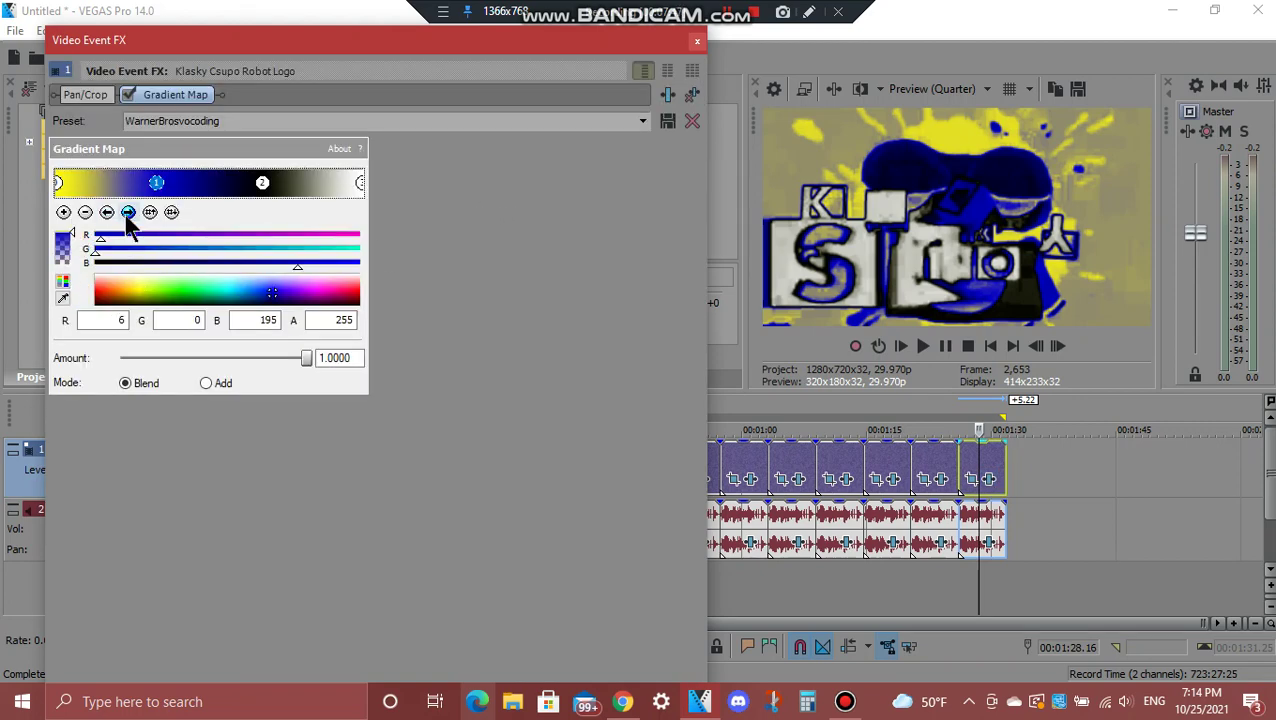
{"action": "left_click", "coordinate": [128, 214]}
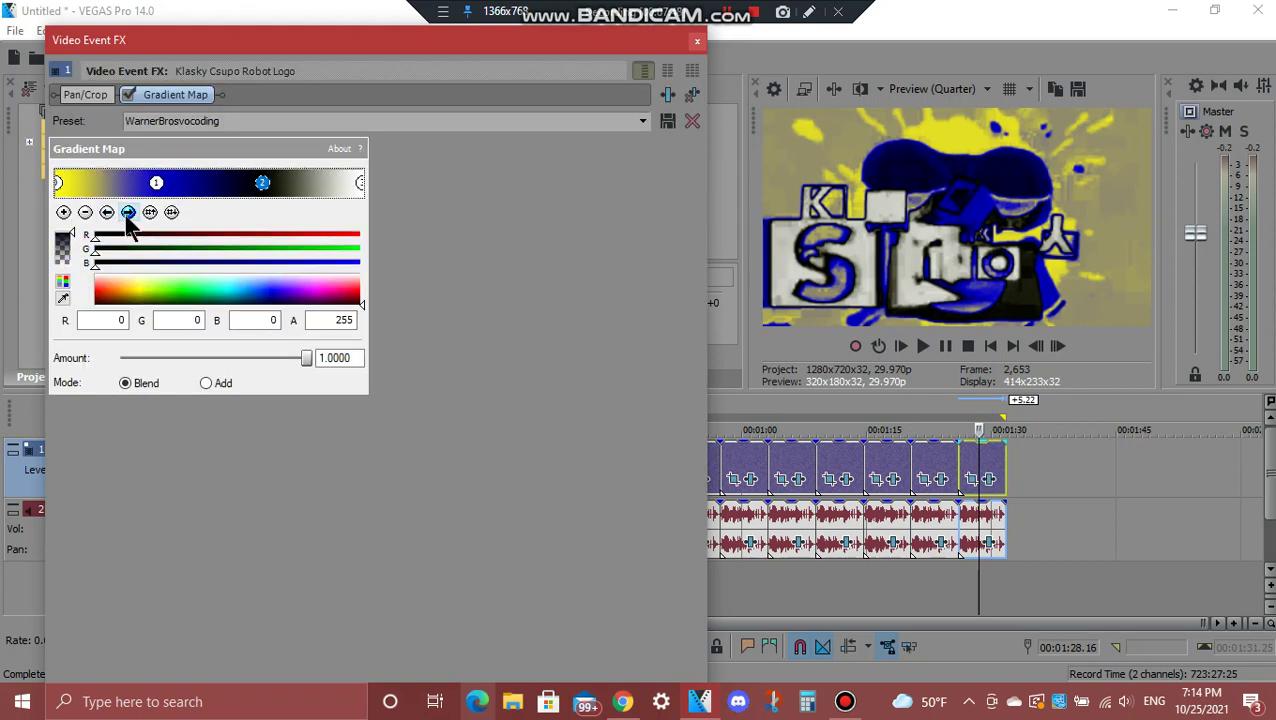
{"action": "left_click", "coordinate": [128, 214]}
{"action": "left_click", "coordinate": [697, 40]}
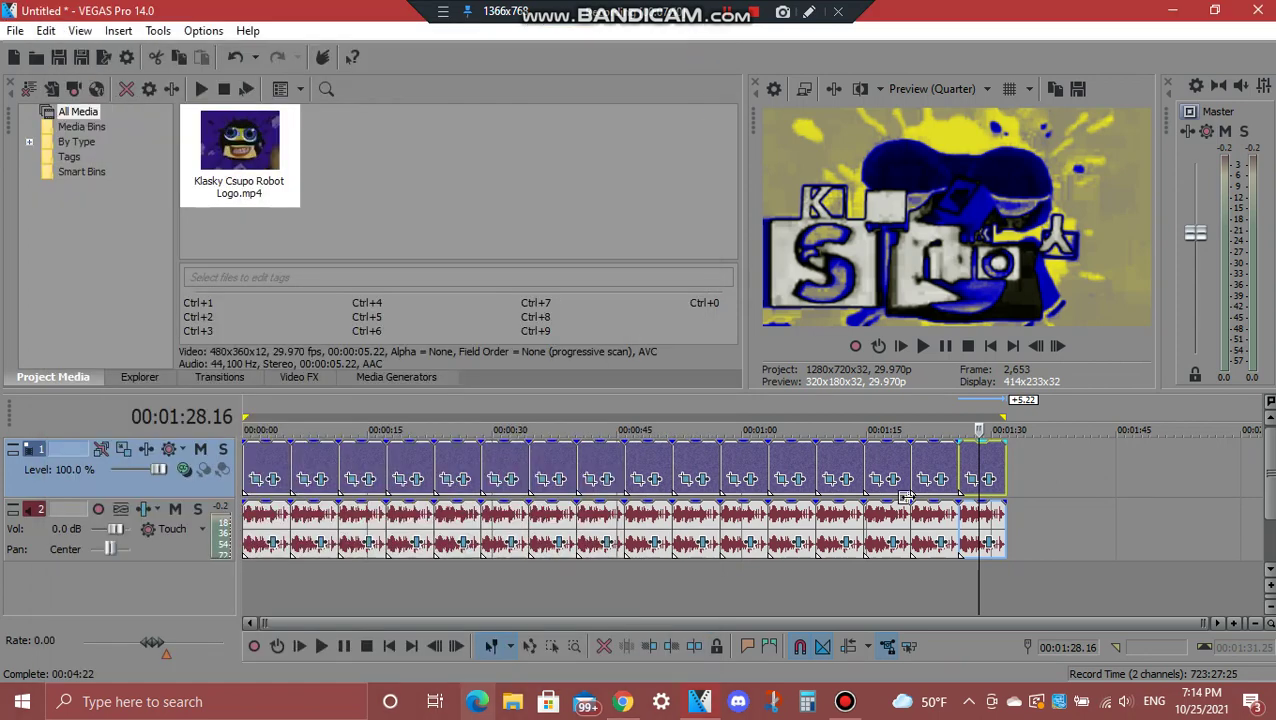
- Review the last clip's IL Vocodex audio effect down to its keyboard and close the audio effects
{"action": "left_click", "coordinate": [986, 543]}
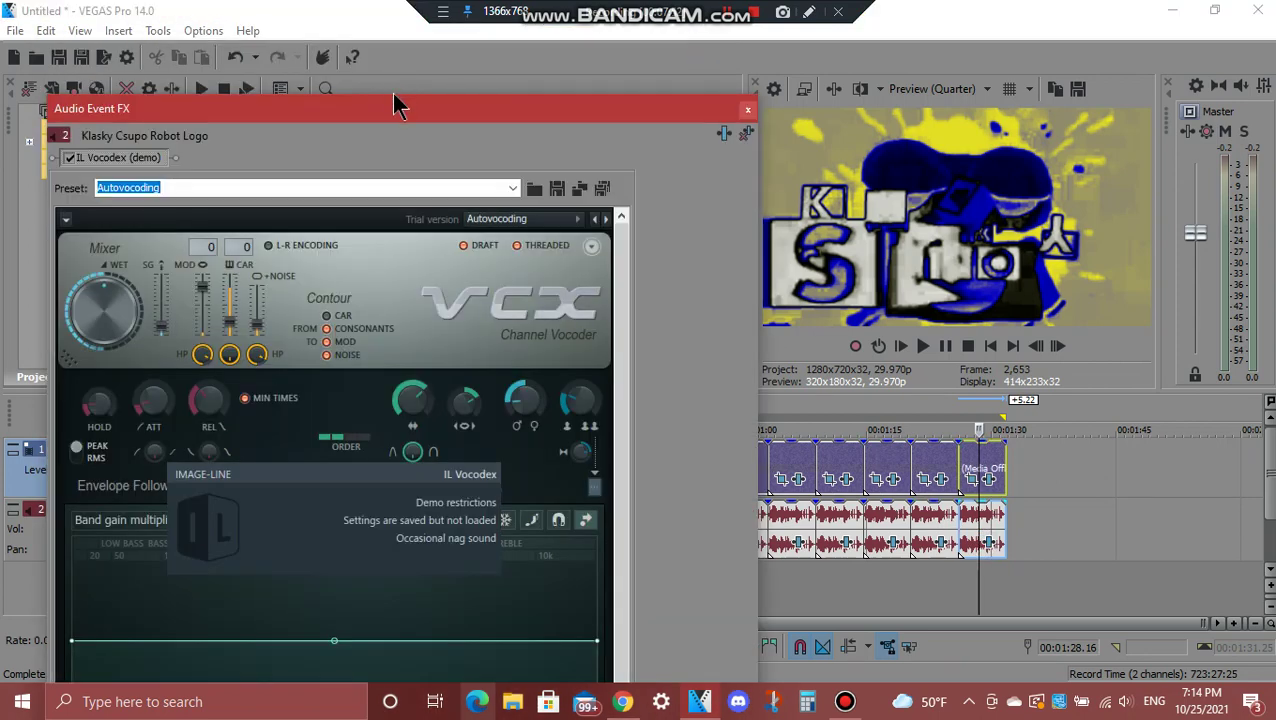
{"action": "mouse_move", "coordinate": [395, 105]}
{"action": "left_mouse_down"}
{"action": "mouse_move", "coordinate": [416, 342]}
{"action": "mouse_move", "coordinate": [416, 103]}
{"action": "mouse_move", "coordinate": [400, 99]}
{"action": "left_mouse_up"}
{"action": "left_click_drag", "start_coordinate": [605, 276], "coordinate": [651, 450]}
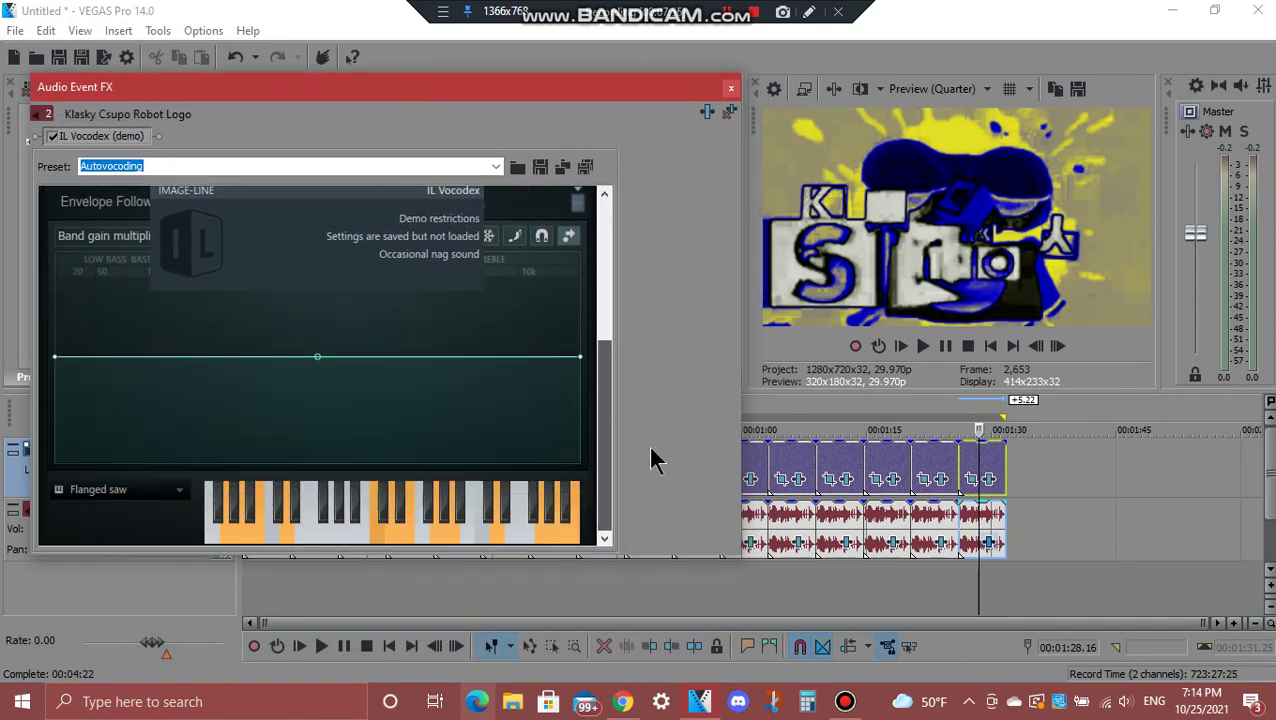
{"action": "left_click", "coordinate": [731, 88]}
- Extend the time selection from the last clip over the whole timeline, play the sequence from the start and stop playback
{"action": "double_click", "coordinate": [982, 470]}
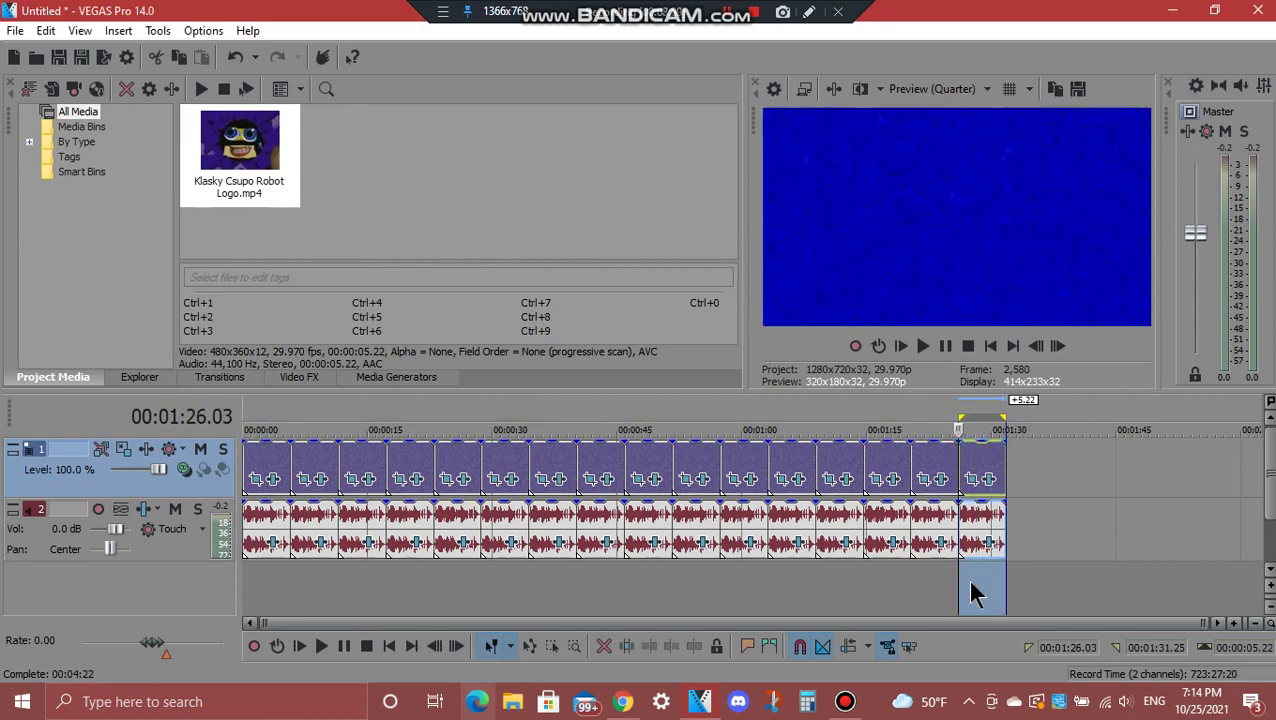
{"action": "left_click_drag", "start_coordinate": [960, 589], "coordinate": [244, 589]}
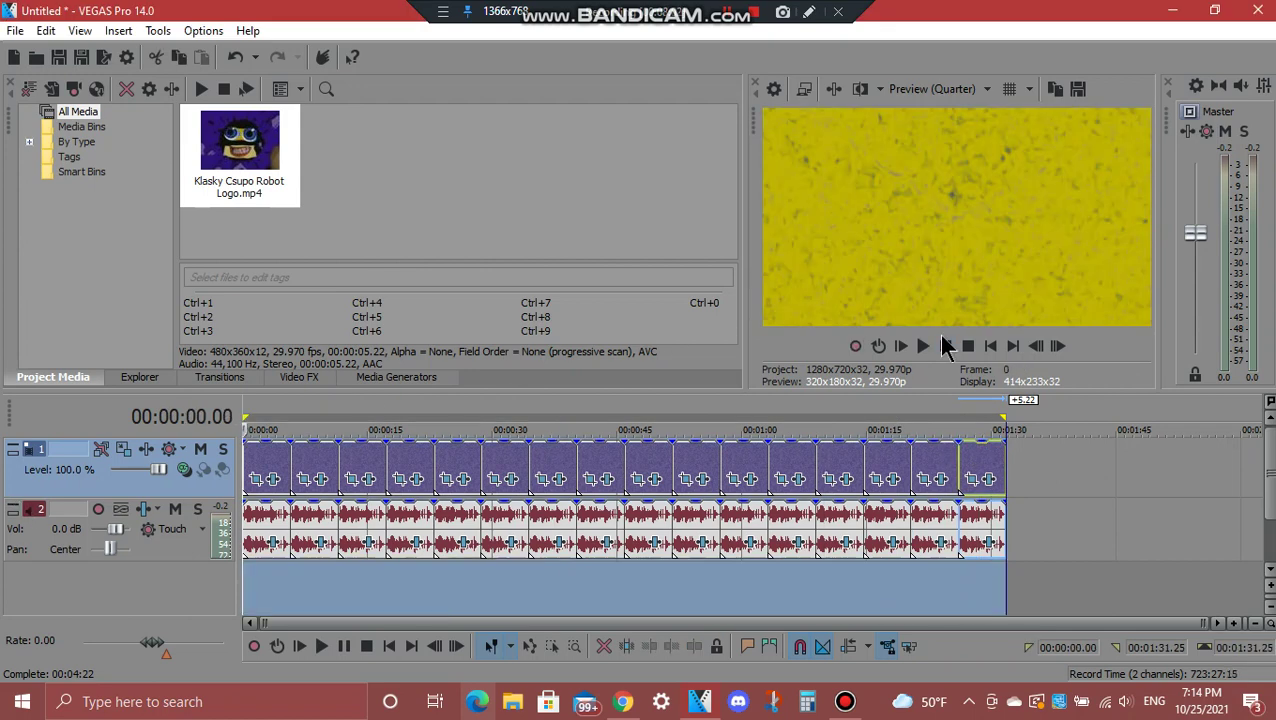
{"action": "left_click", "coordinate": [922, 346]}
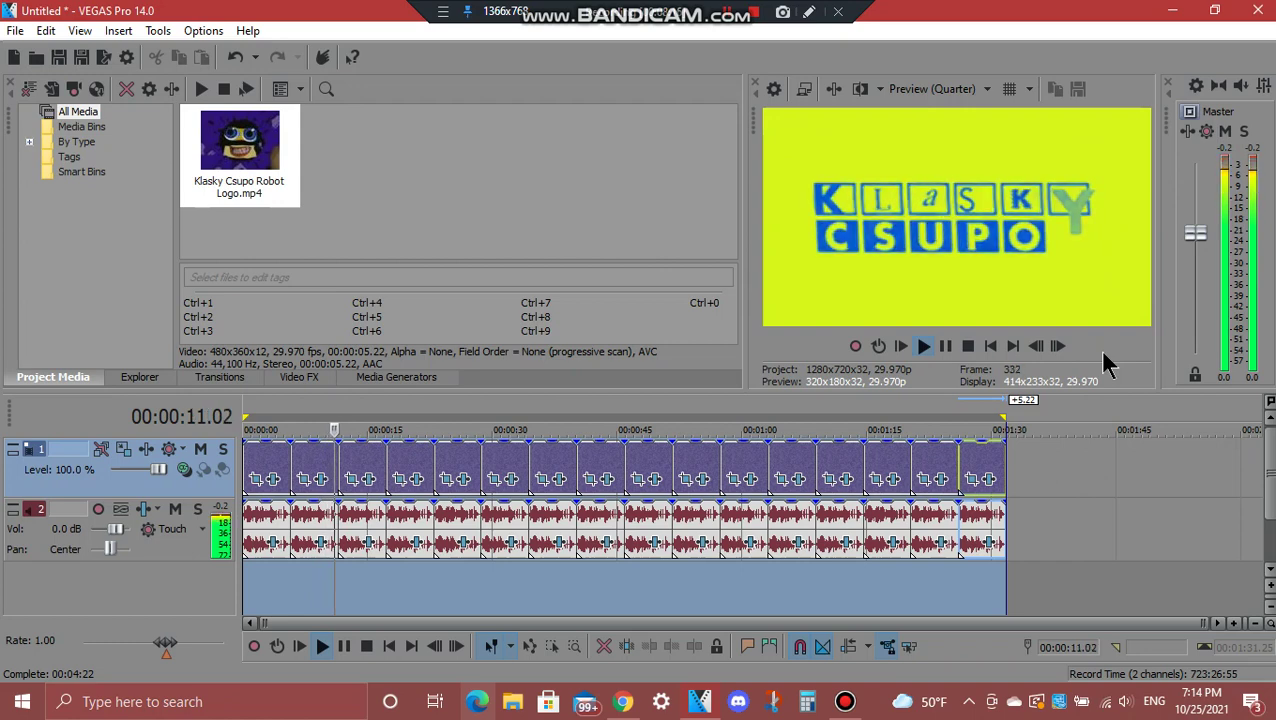
{"action": "left_click", "coordinate": [967, 347]}
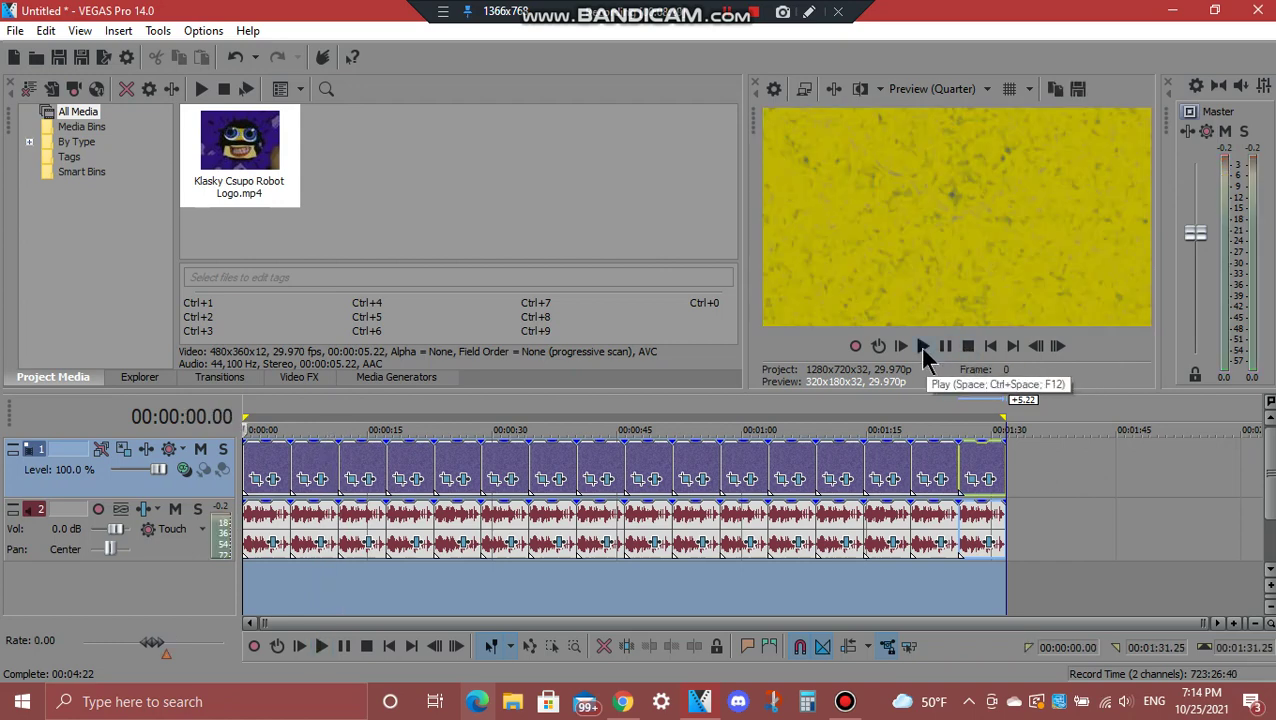
{"action": "left_click", "coordinate": [950, 348]}
{"action": "left_click", "coordinate": [967, 350]}
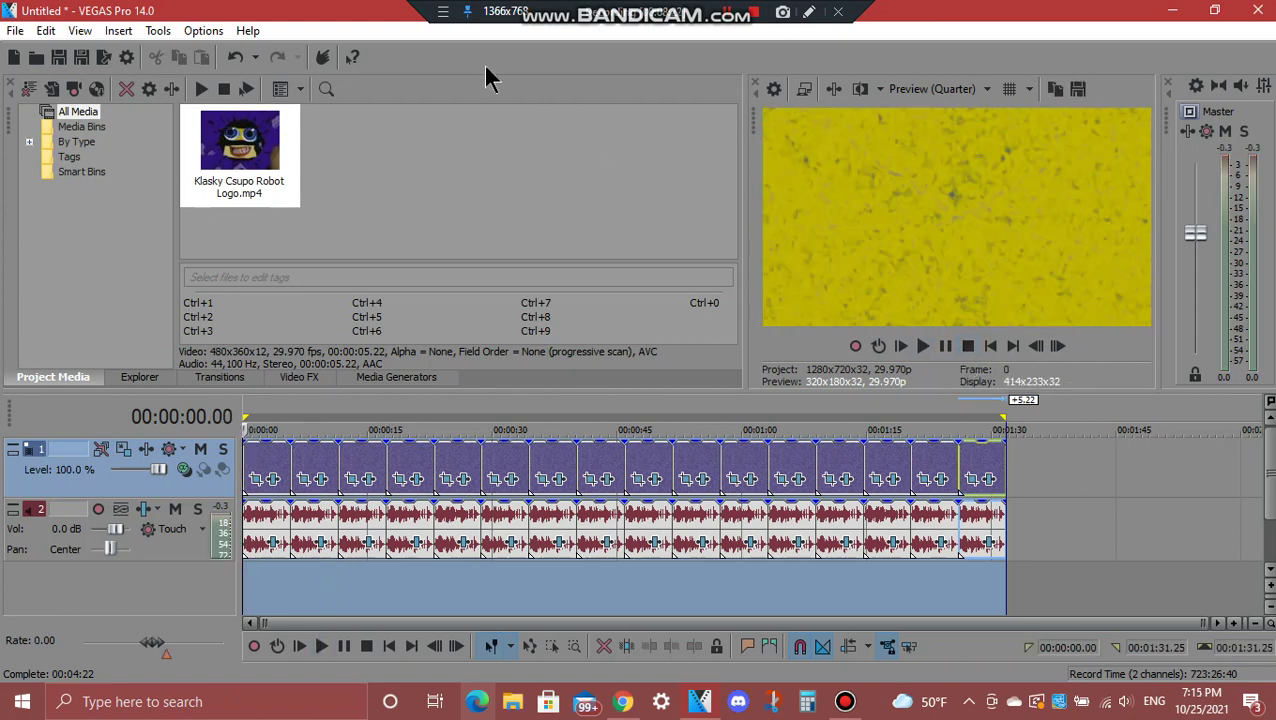
- Set the time selection to the span of the fourth clip on the timeline
{"action": "left_click", "coordinate": [365, 470]}
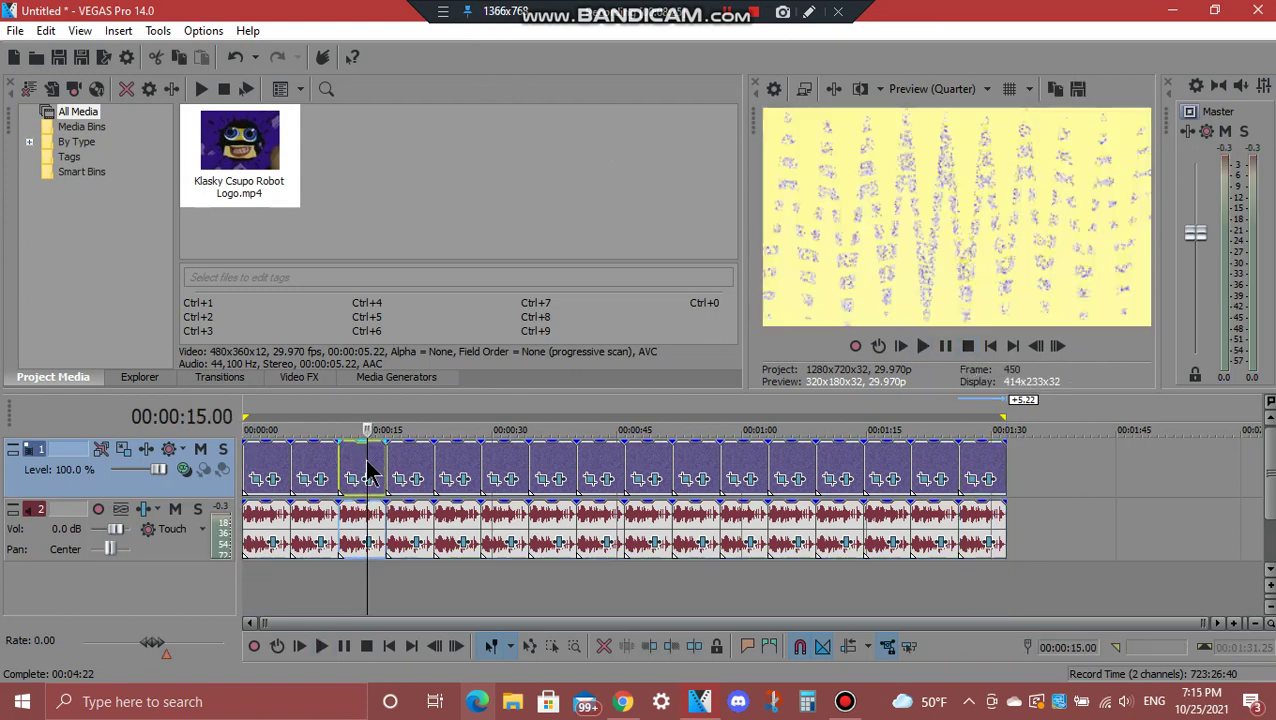
{"action": "double_click", "coordinate": [407, 470]}
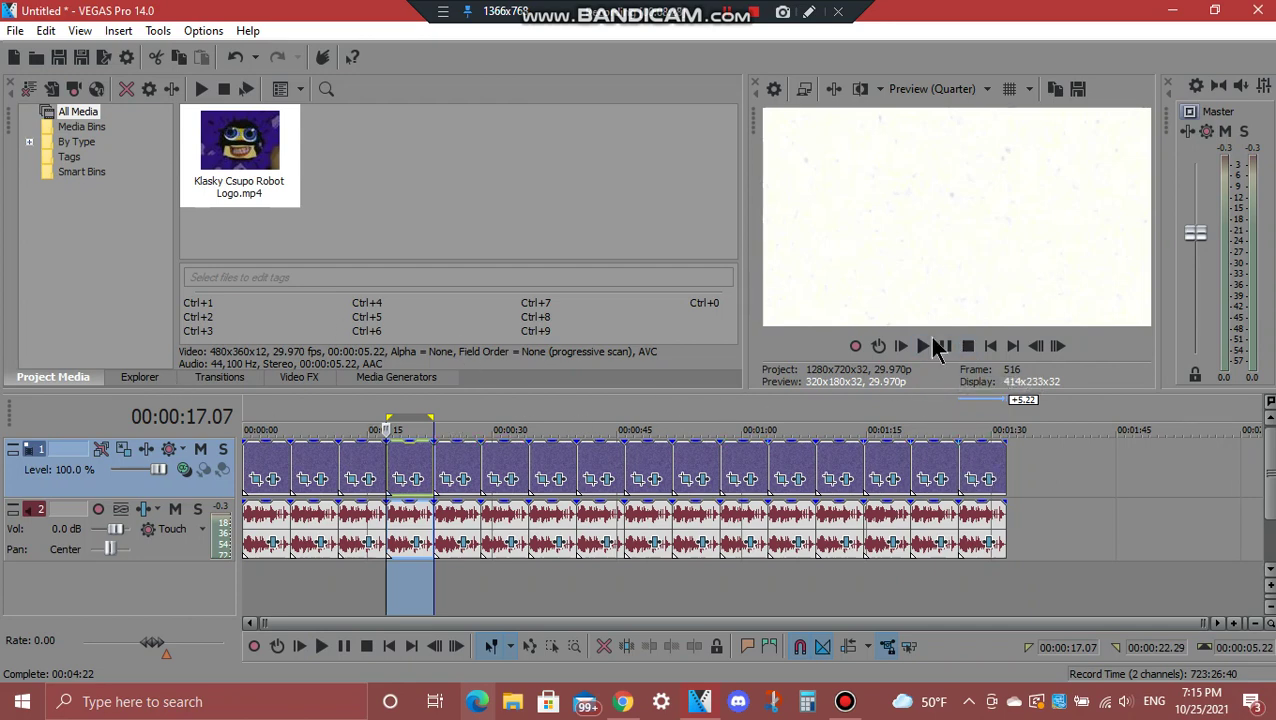
- Write the on-screen note "This is the longest How To Make video/regular video on my channel, woah :O" and close the recorder's drawing tools
{"action": "left_click", "coordinate": [808, 14]}
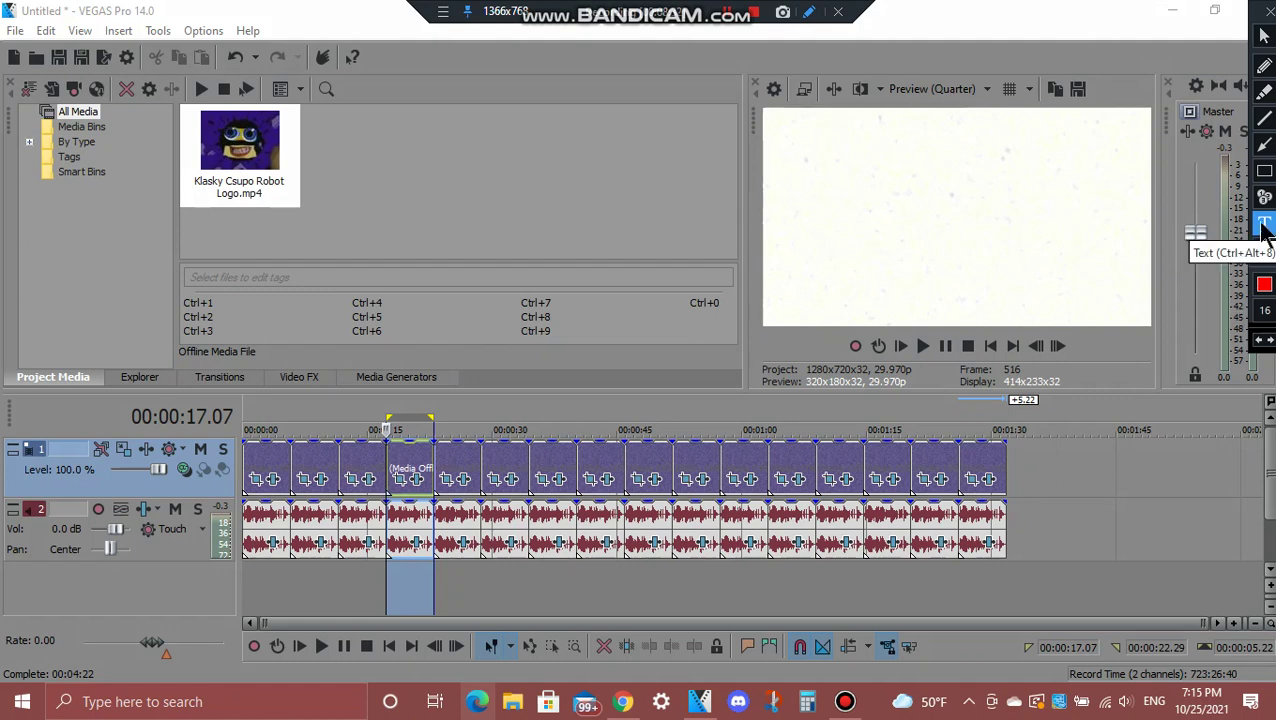
{"action": "left_click", "coordinate": [1263, 228]}
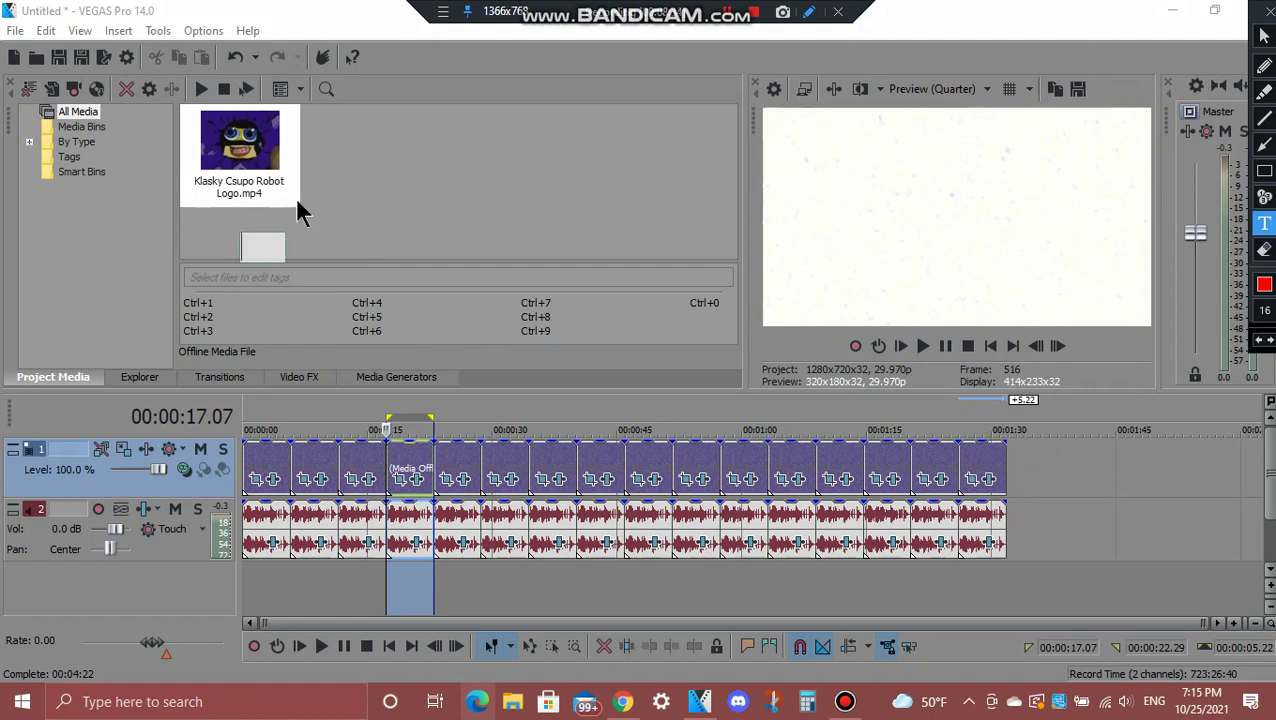
{"action": "type", "text": "This is"}
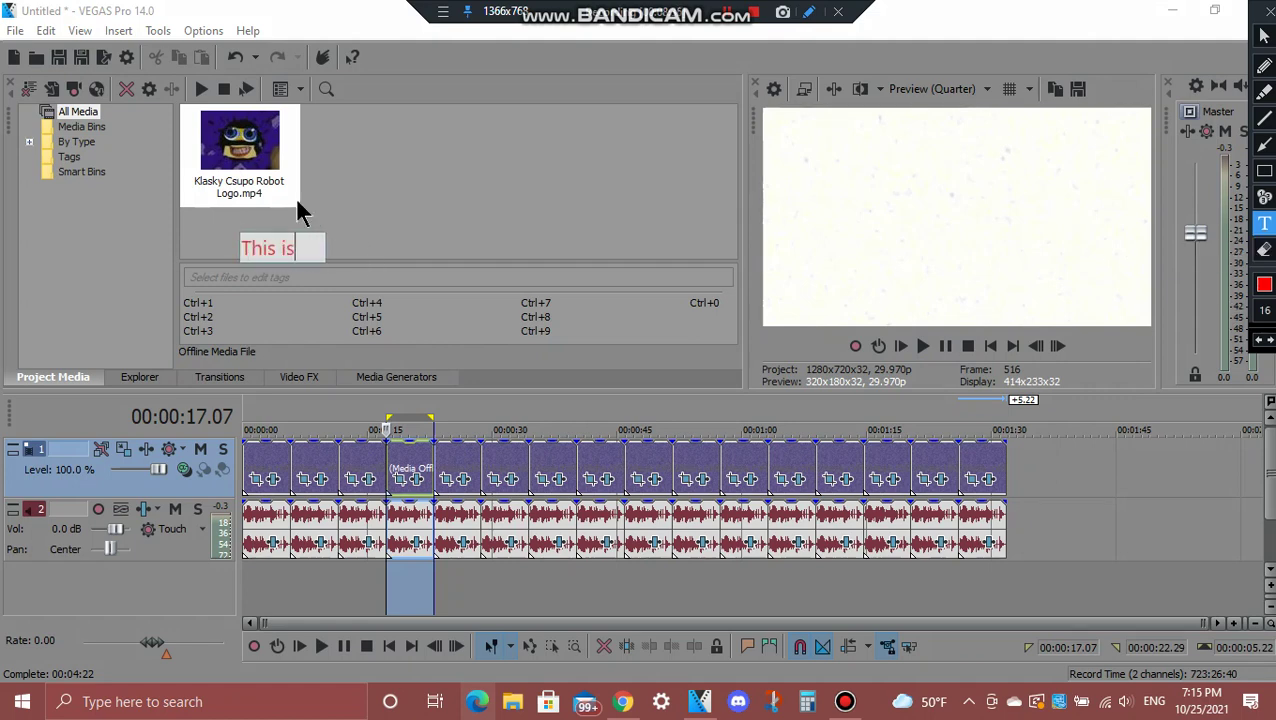
{"action": "type", "text": " the long"}
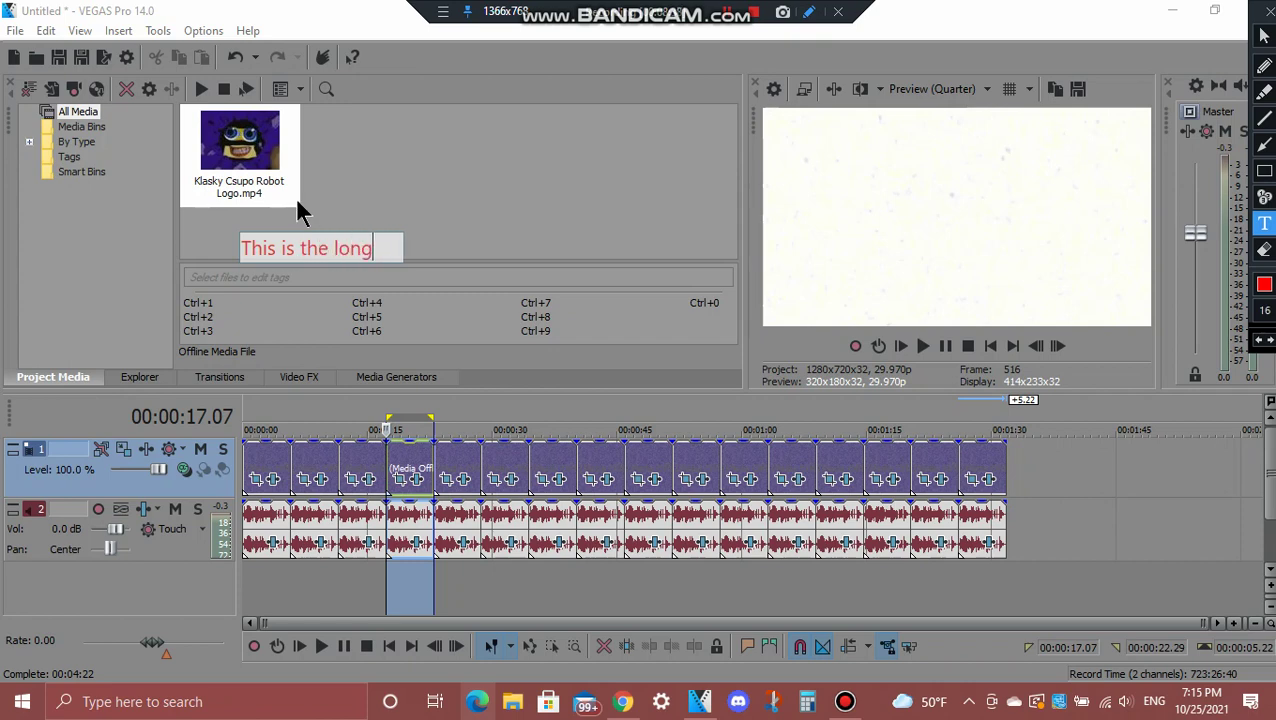
{"action": "type", "text": "est Ho"}
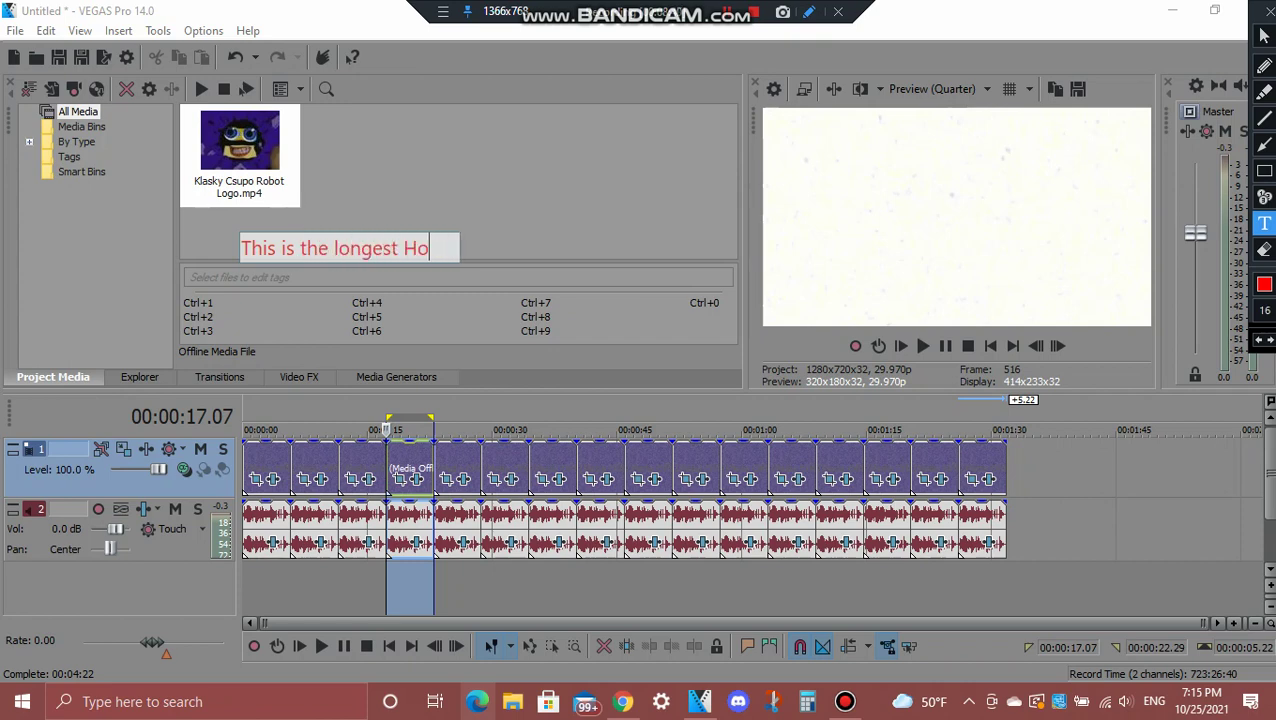
{"action": "type", "text": "w To"}
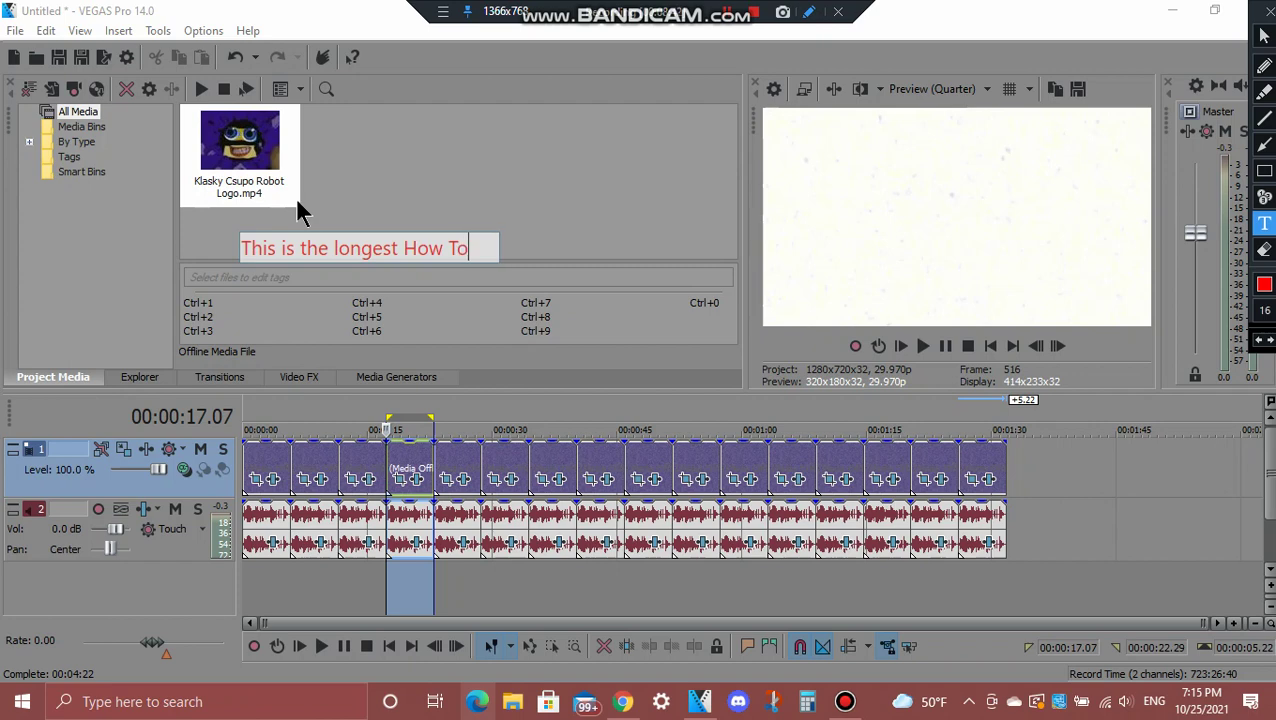
{"action": "type", "text": " Make "}
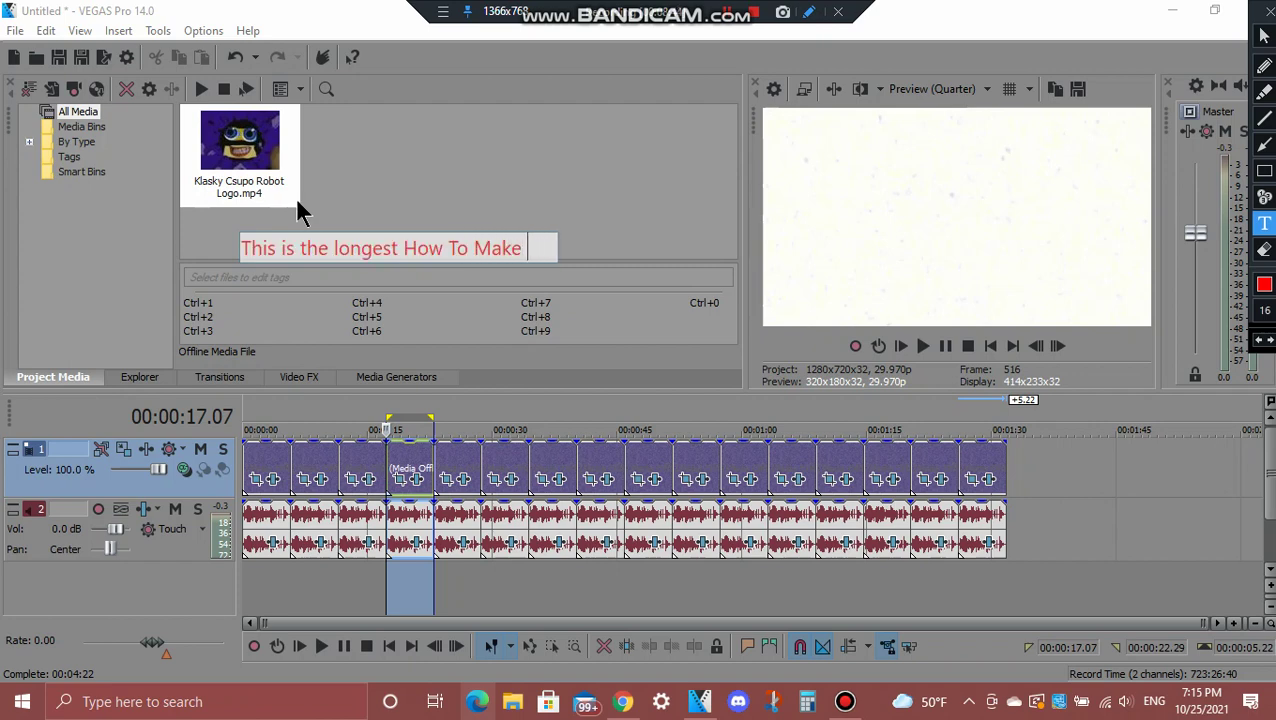
{"action": "type", "text": "video/r"}
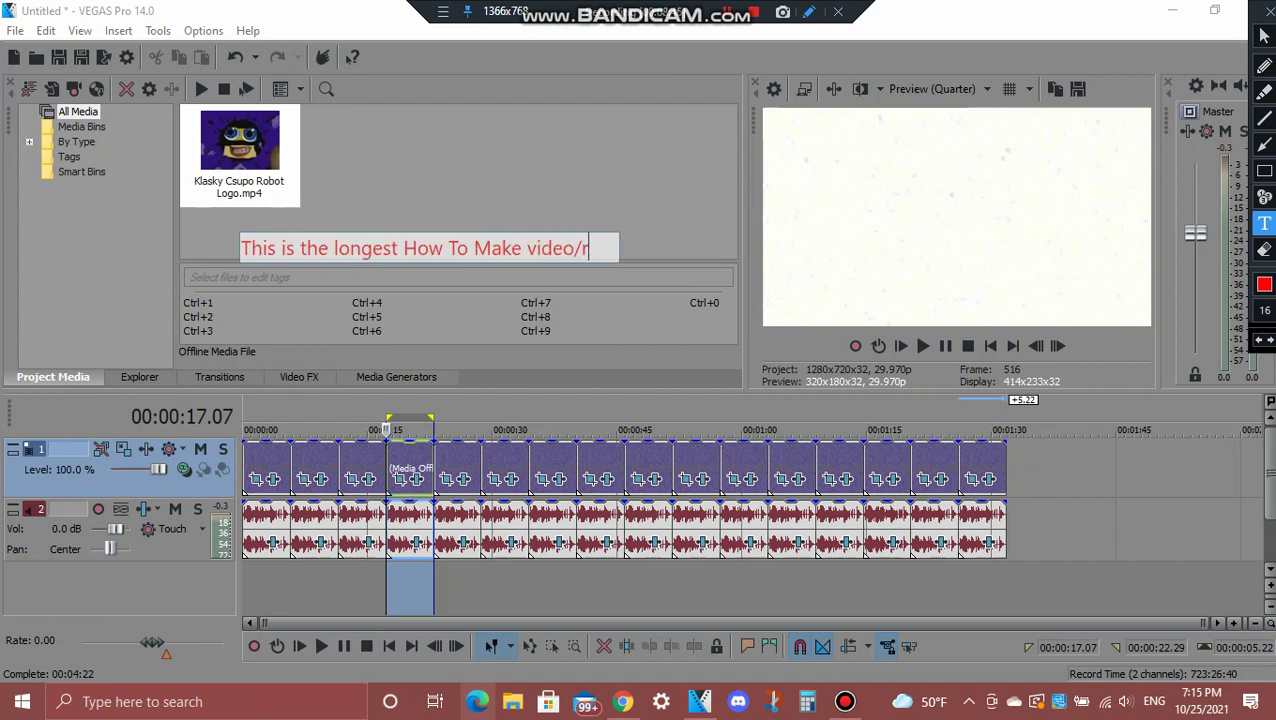
{"action": "type", "text": "egualar video"}
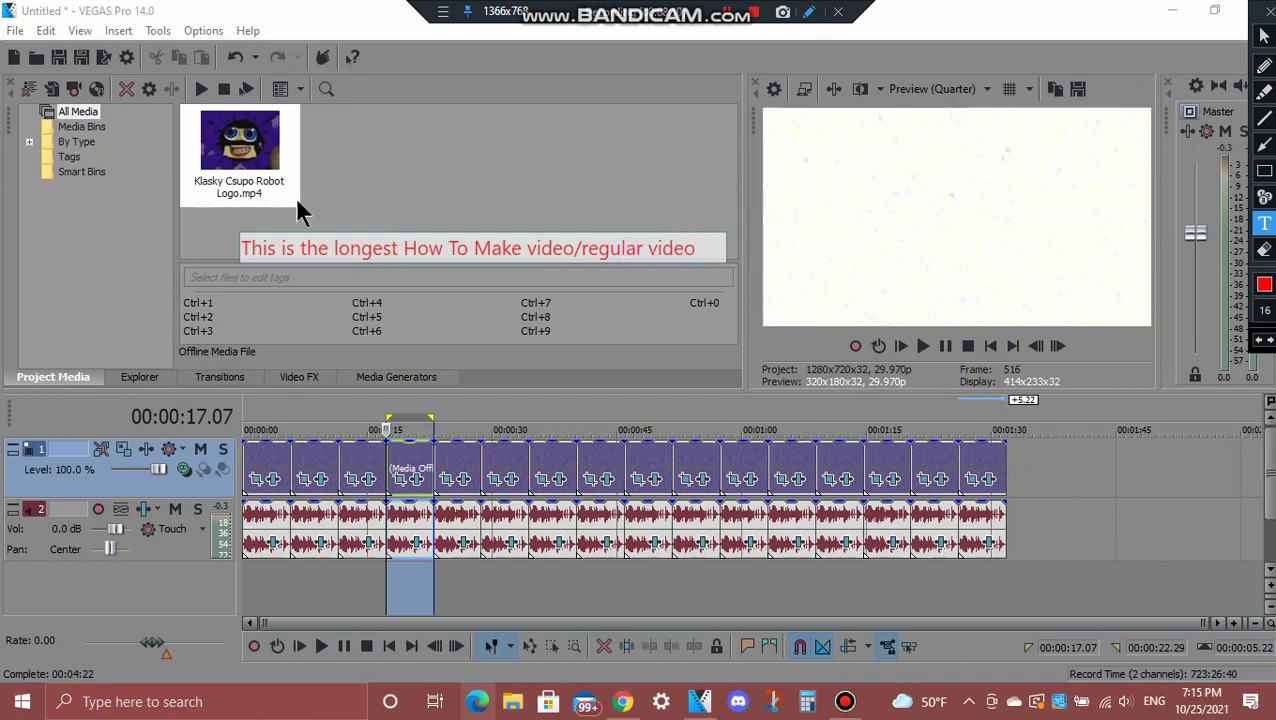
{"action": "type", "text": " on my channel, woah :O"}
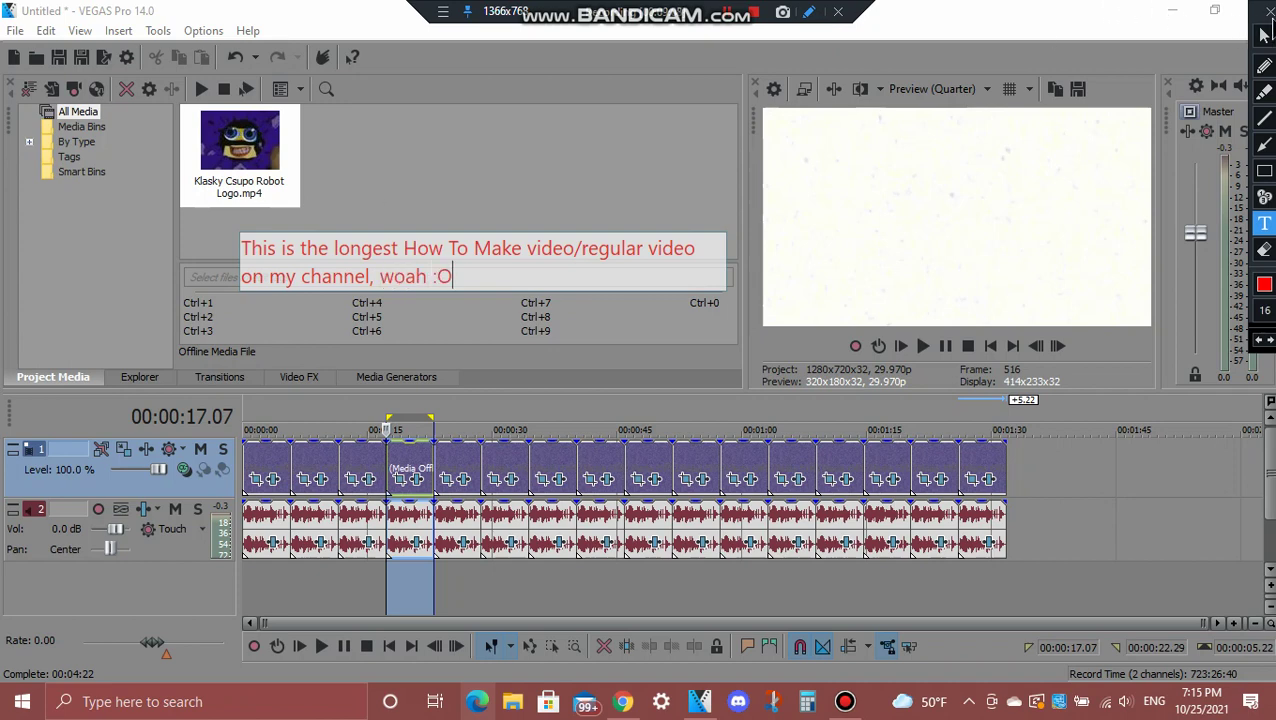
{"action": "left_click", "coordinate": [1265, 33]}
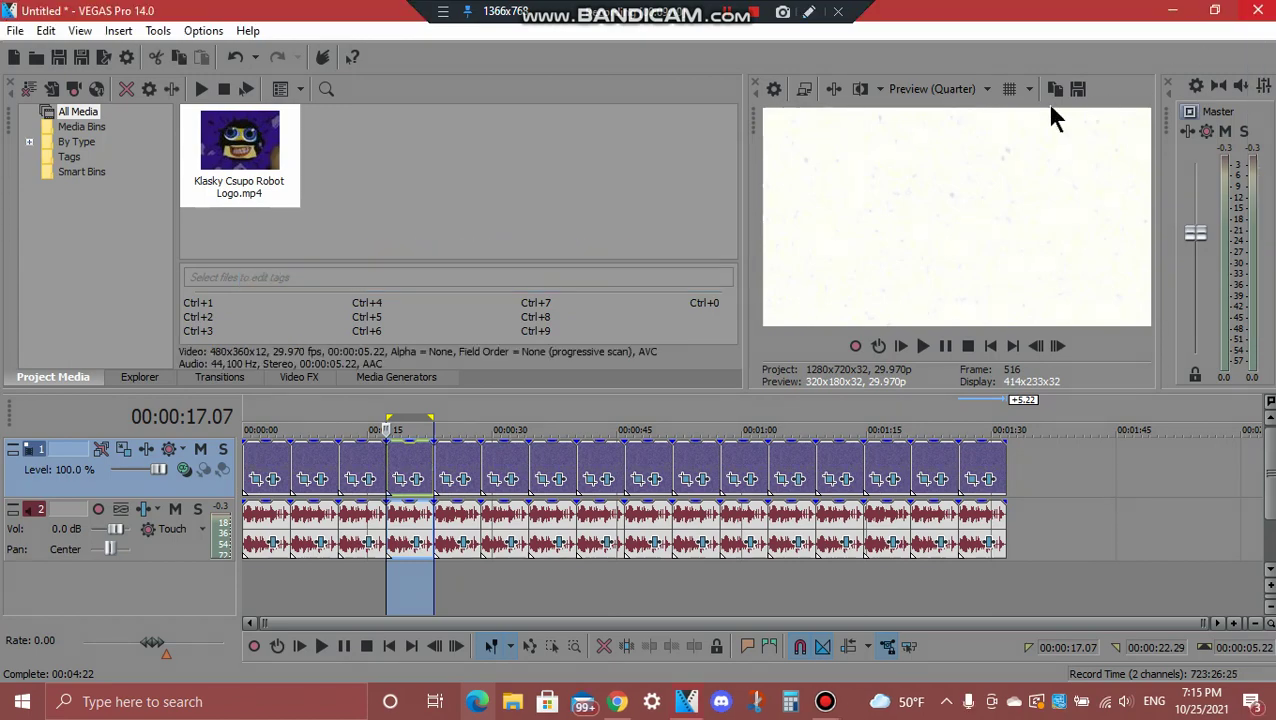